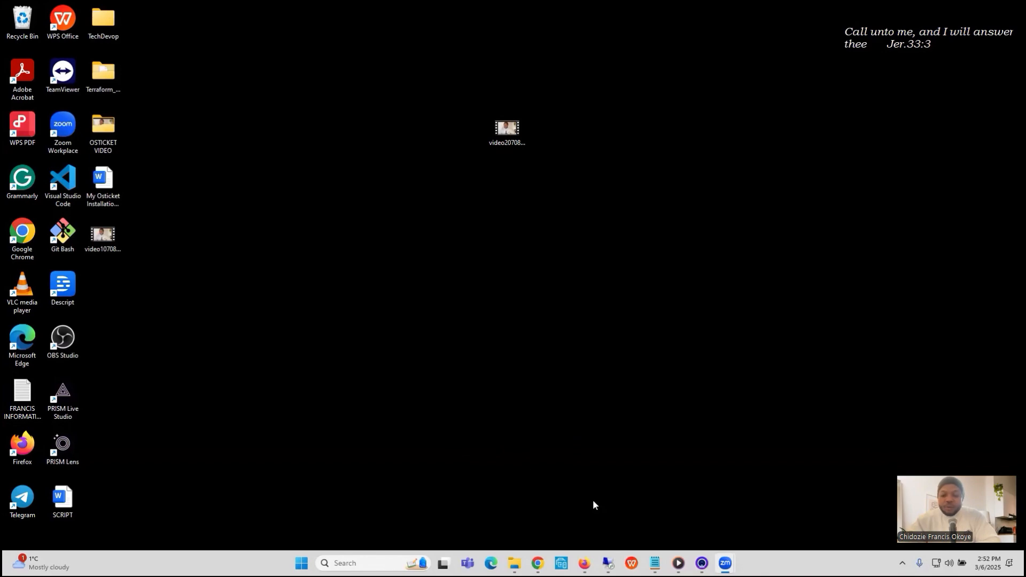
# - Switch to the remote desktop session and copy the Google Docs link from the open Notepad note
pyautogui.click(608, 564)
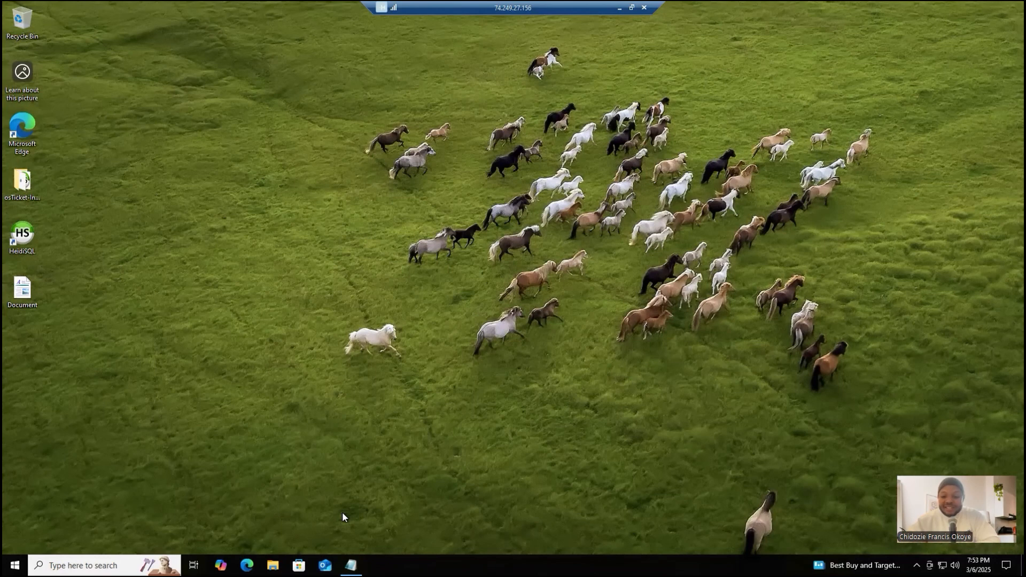
pyautogui.click(351, 565)
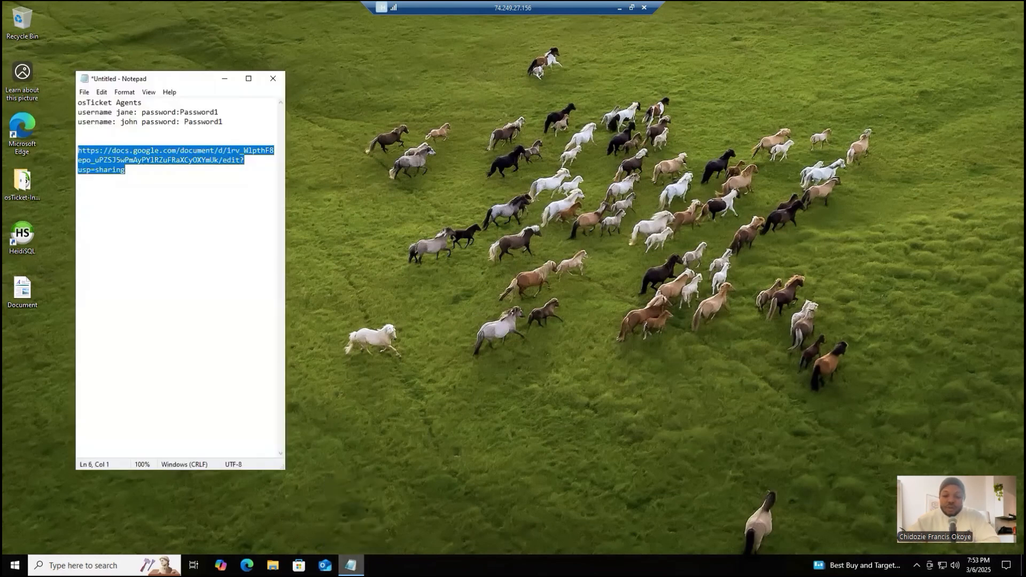
pyautogui.rightClick(161, 160)
pyautogui.click(185, 195)
pyautogui.click(224, 78)
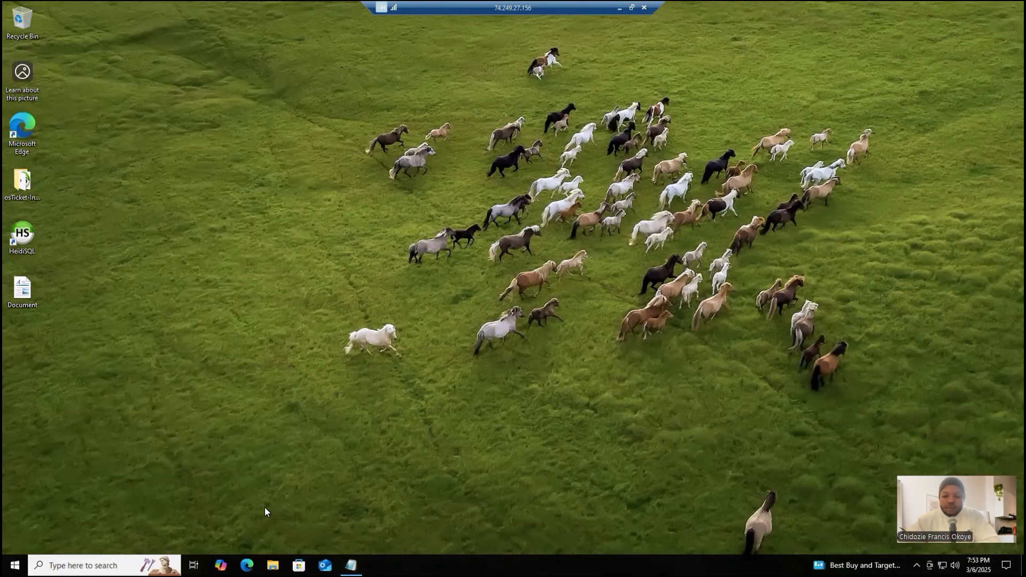
# - Open the copied Google Docs link in Microsoft Edge and collapse the document's outline
pyautogui.click(246, 564)
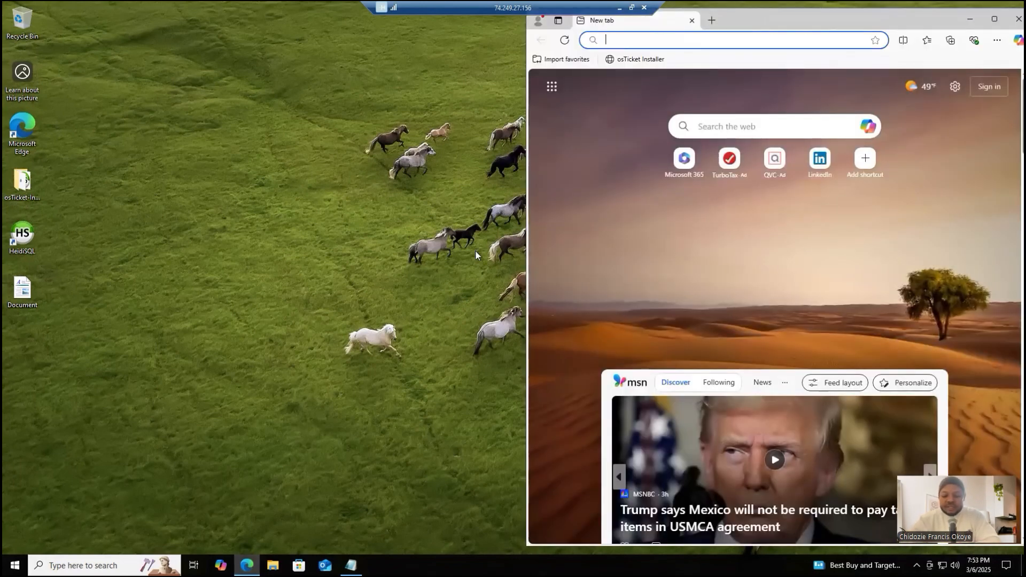
pyautogui.hotkey('ctrl', 'v')
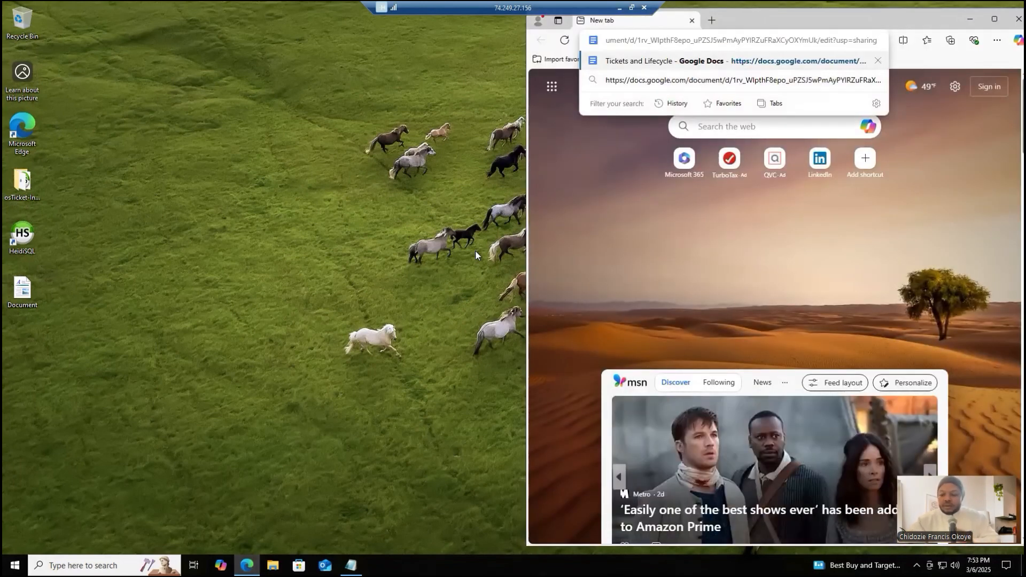
pyautogui.press('Return')
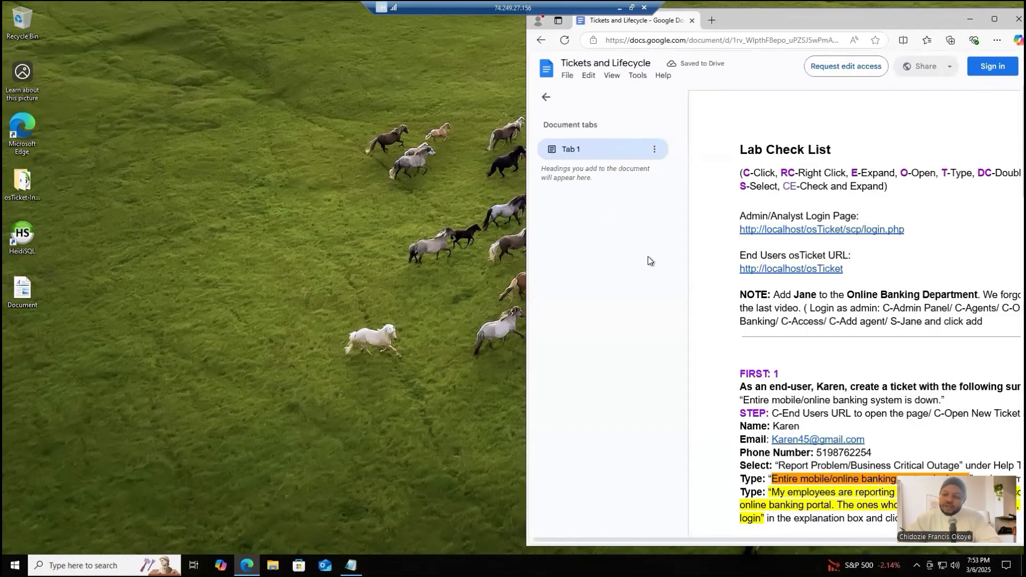
pyautogui.click(546, 98)
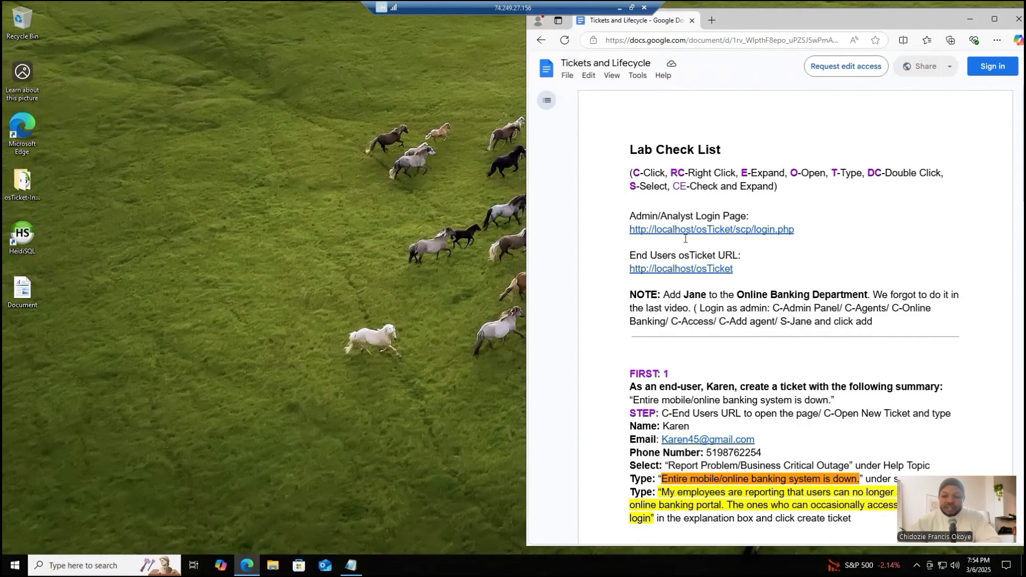
pyautogui.click(678, 270)
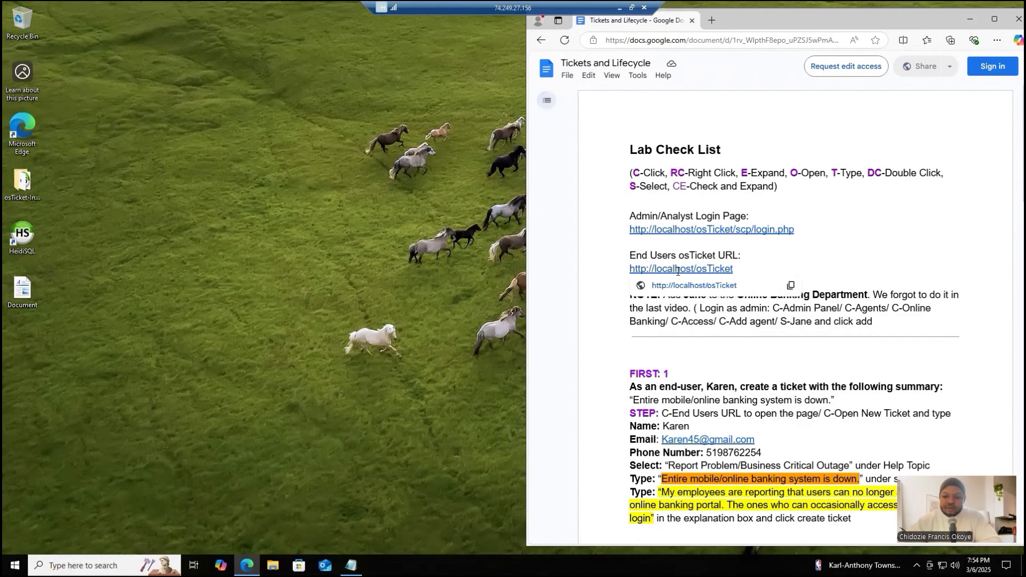
pyautogui.click(689, 290)
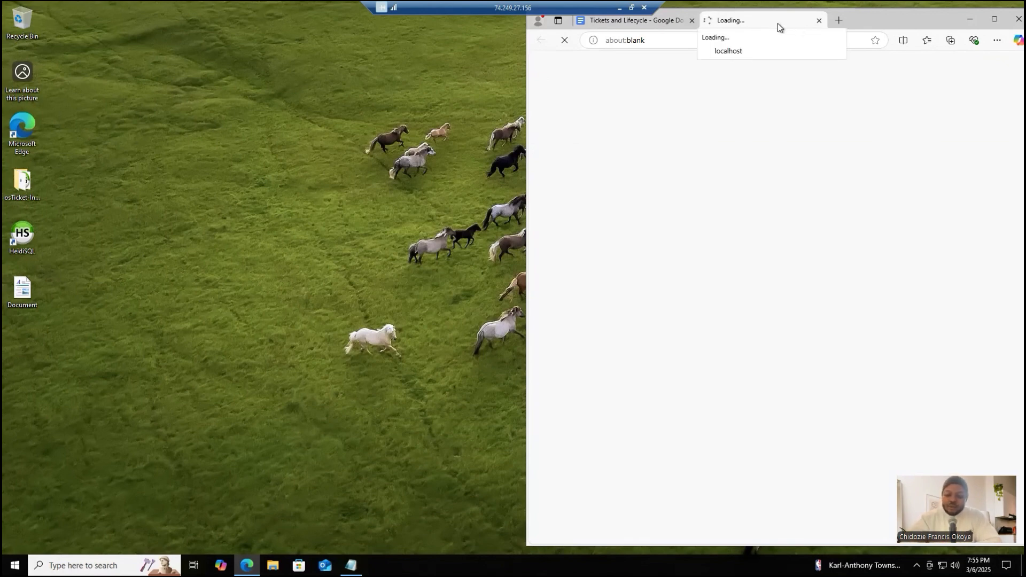
pyautogui.moveTo(778, 23); pyautogui.dragTo(130, 24)
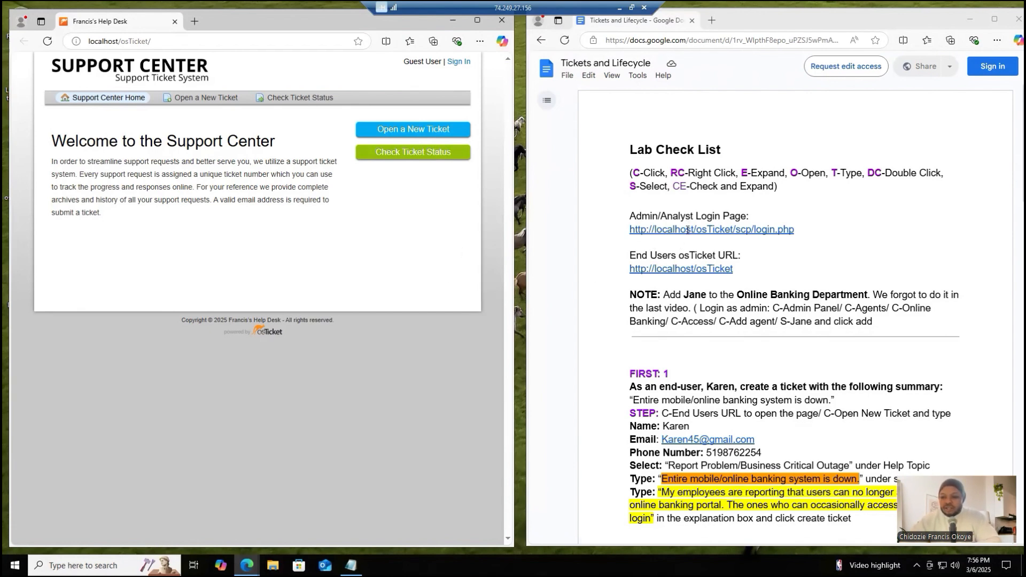
pyautogui.click(688, 229)
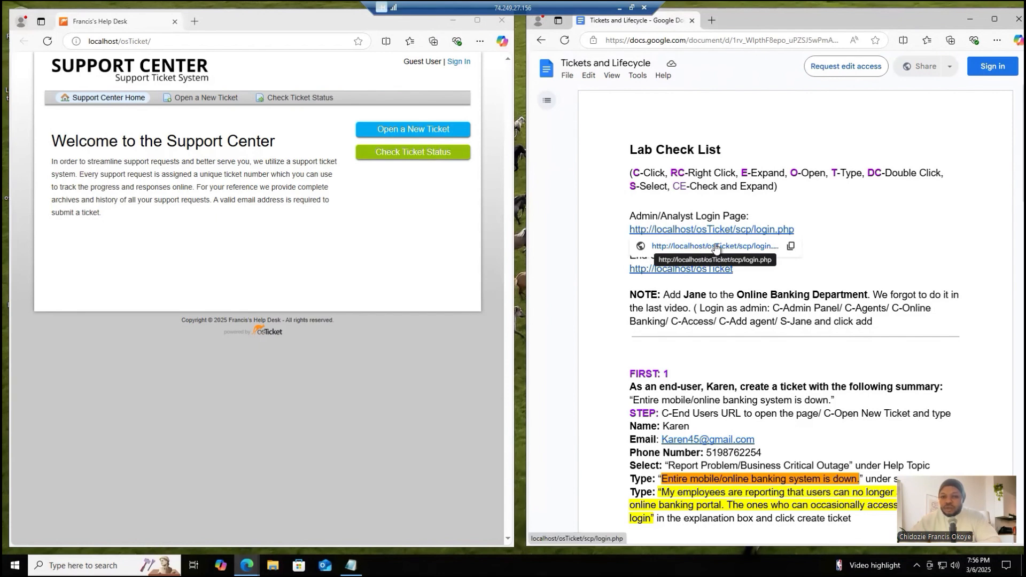
pyautogui.click(791, 246)
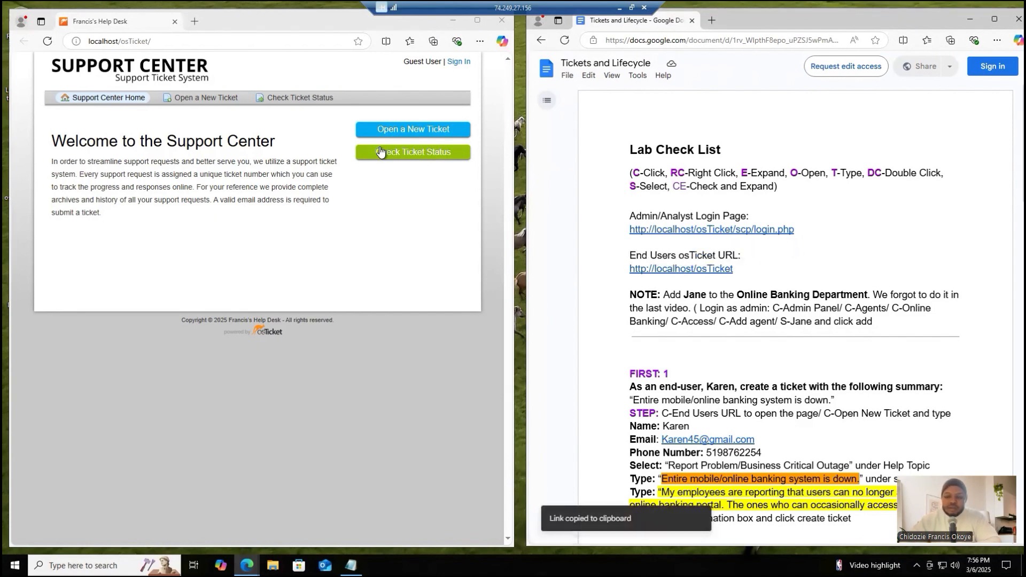
pyautogui.click(195, 22)
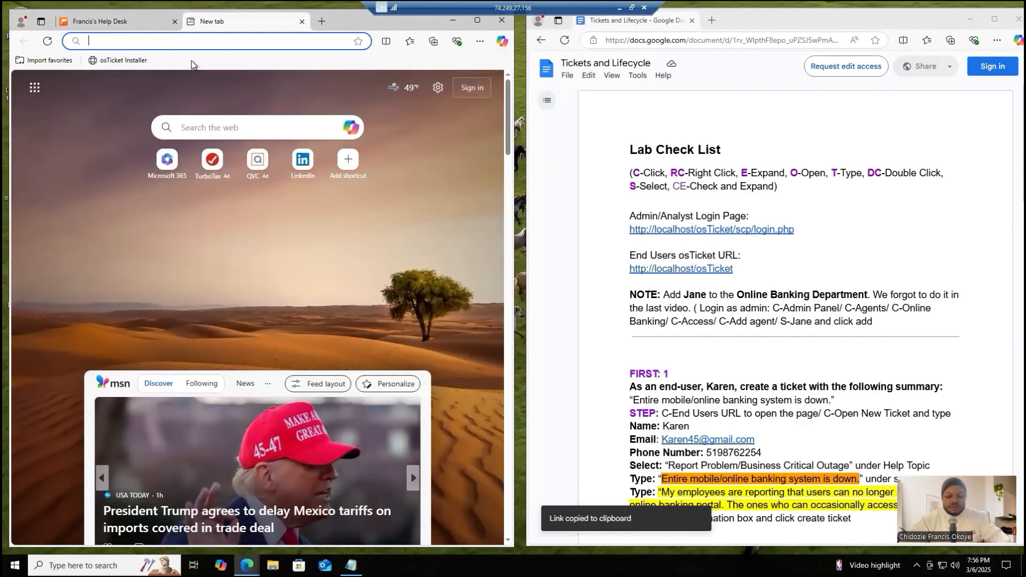
pyautogui.hotkey('ctrl', 'v')
pyautogui.press('Return')
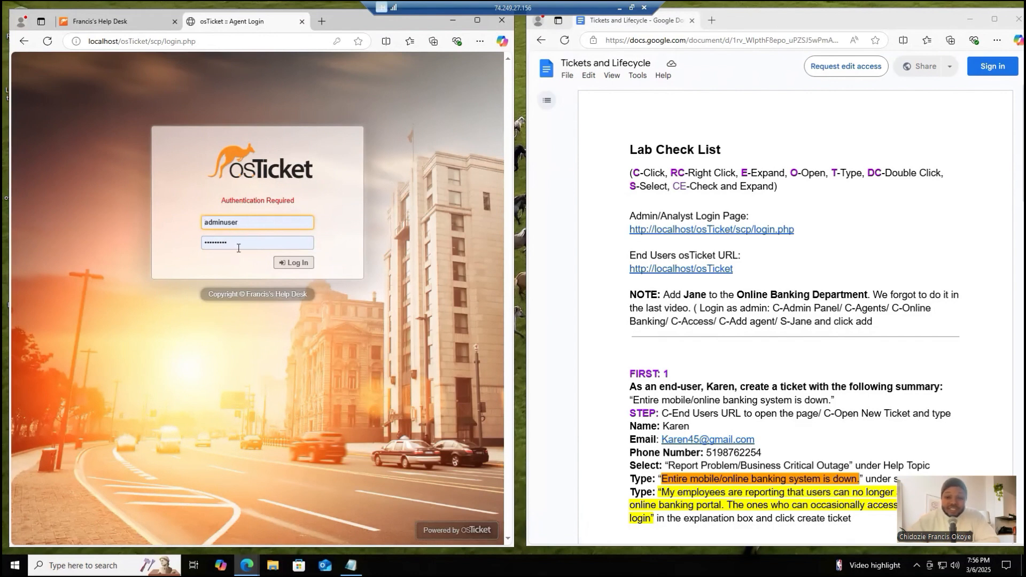
pyautogui.click(291, 264)
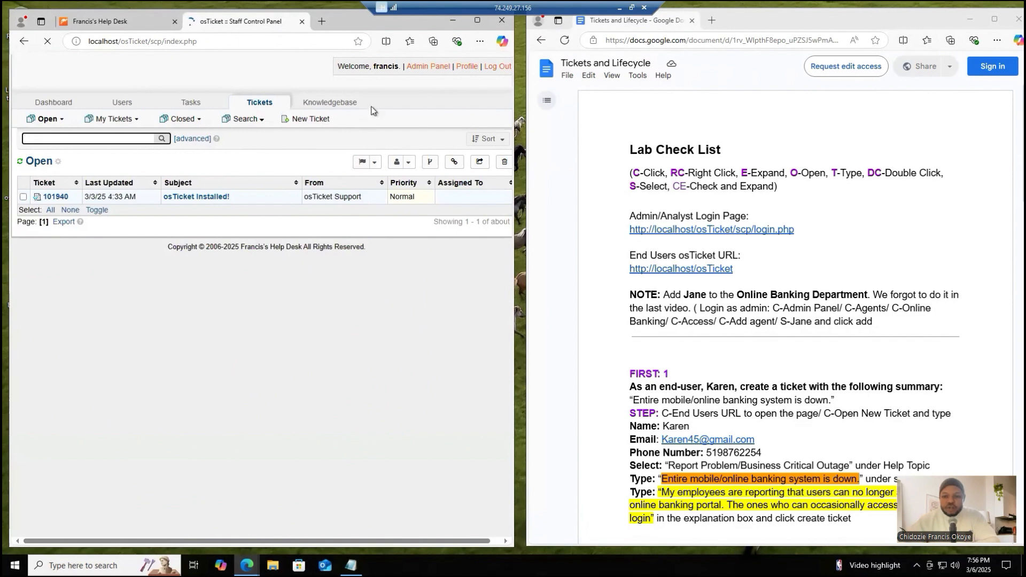
# - Go to the osTicket Admin Panel and open the Online Banking team for editing
pyautogui.click(430, 67)
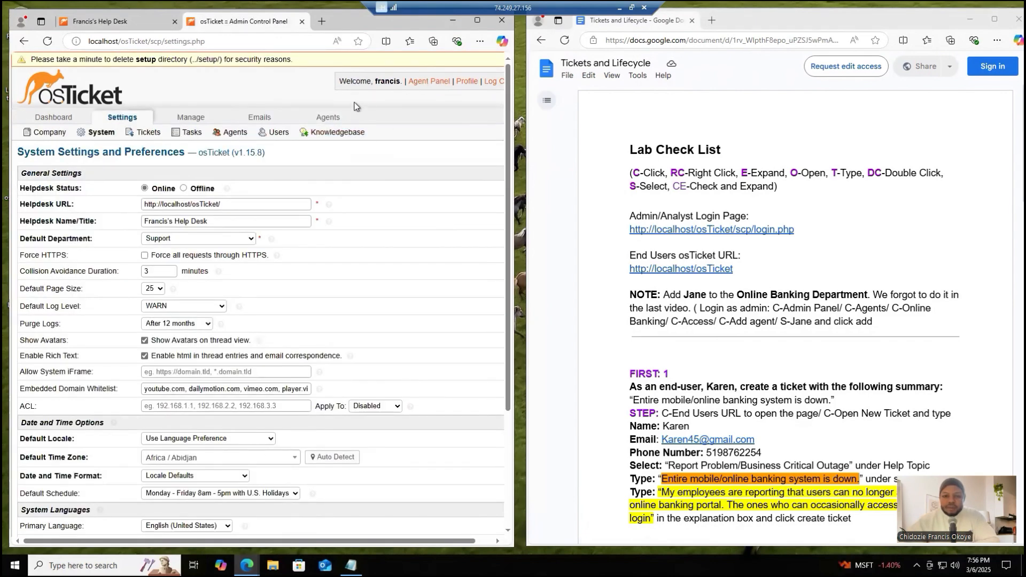
pyautogui.click(332, 120)
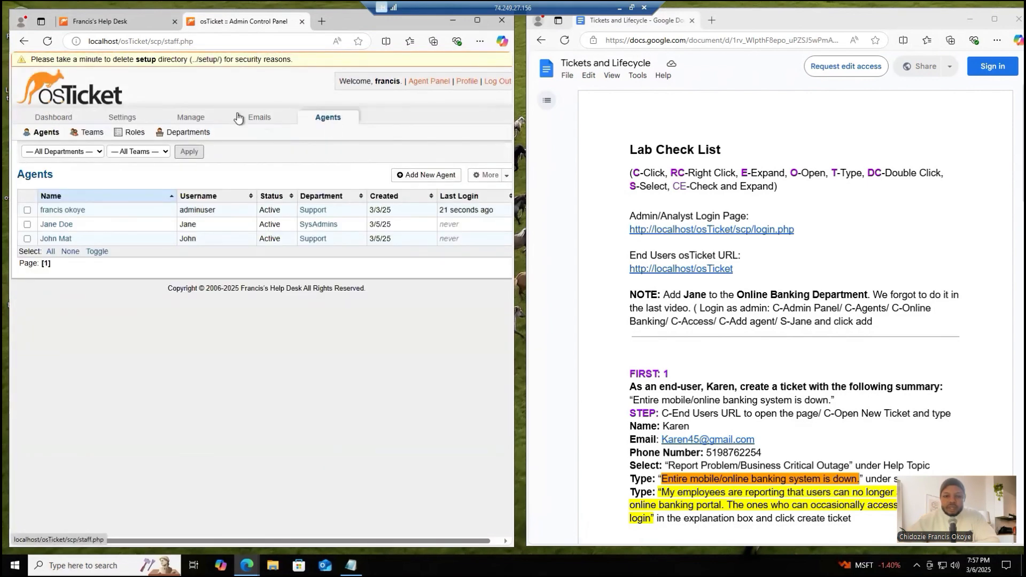
pyautogui.click(134, 138)
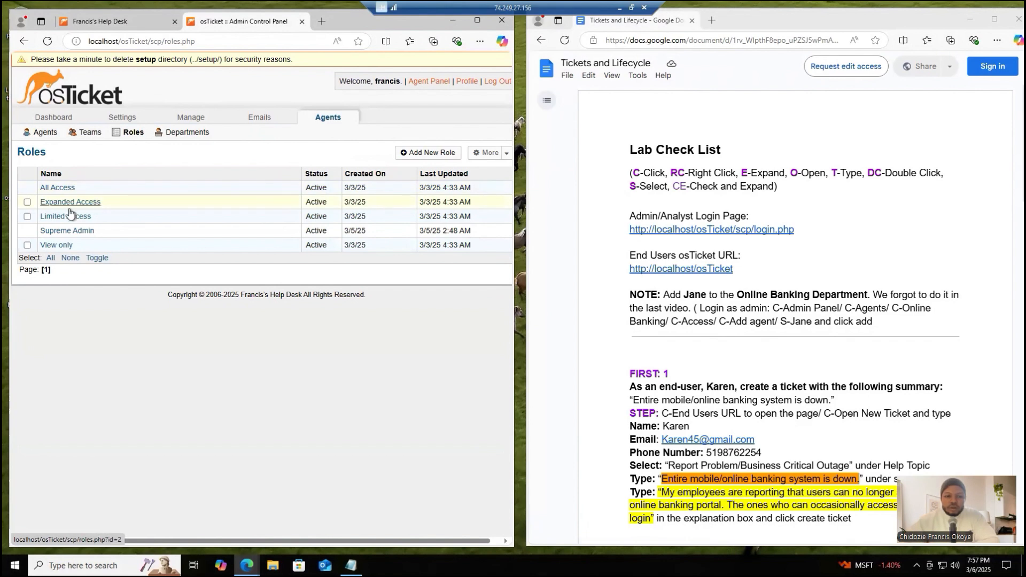
pyautogui.click(90, 133)
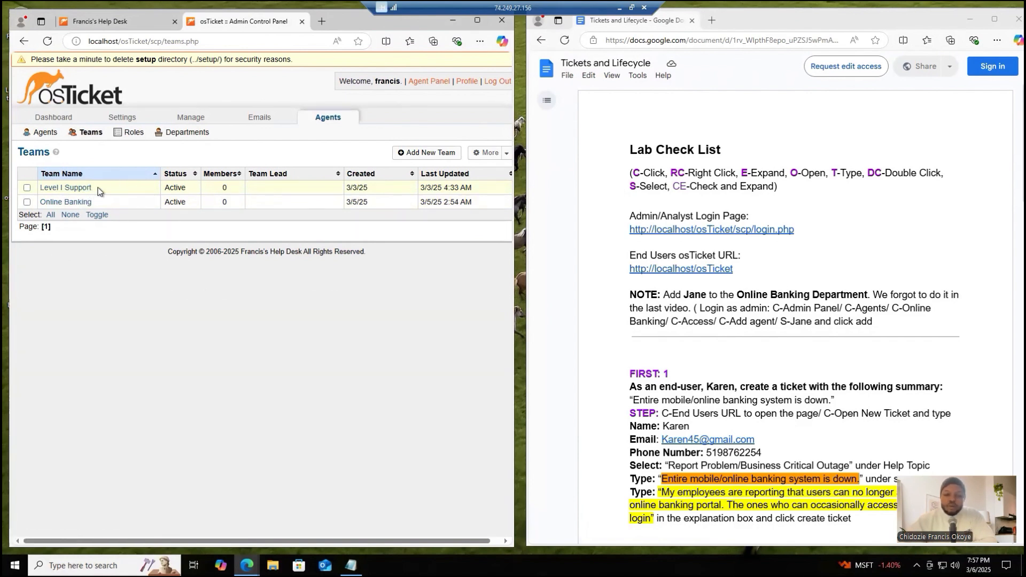
pyautogui.click(66, 202)
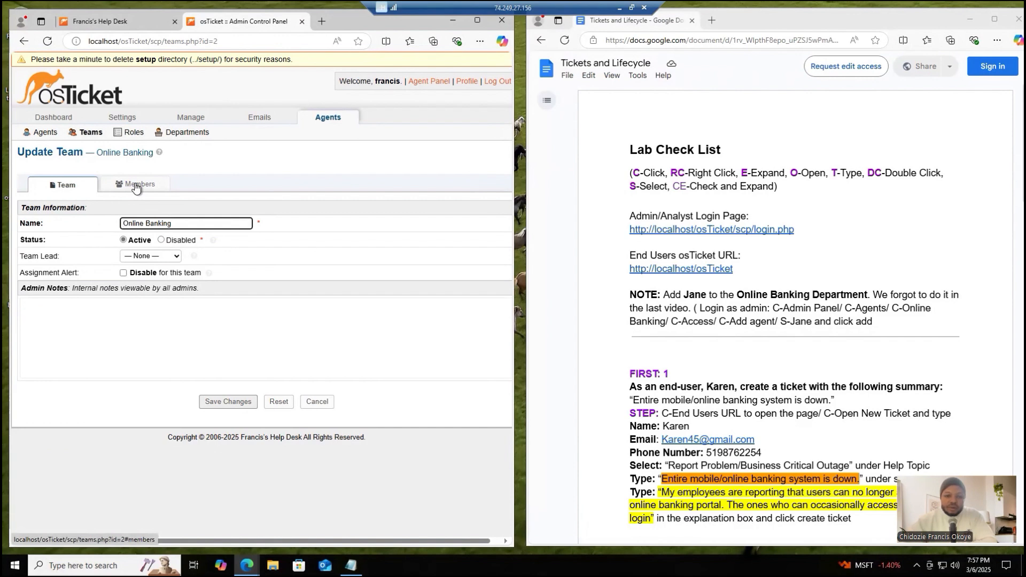
# - Add the agent named in the checklist's note as a member of the Online Banking team and save the changes
pyautogui.click(136, 186)
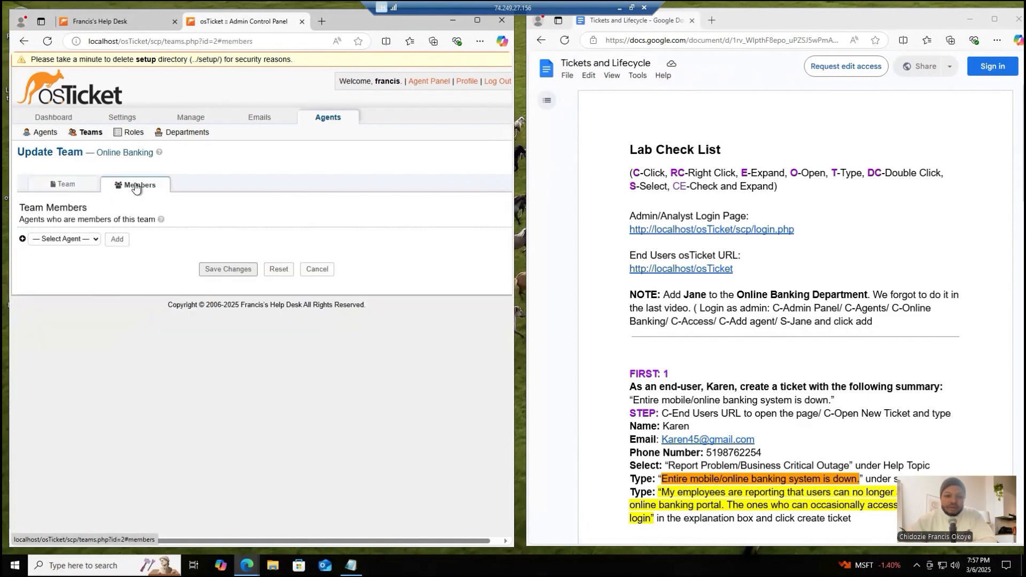
pyautogui.click(96, 240)
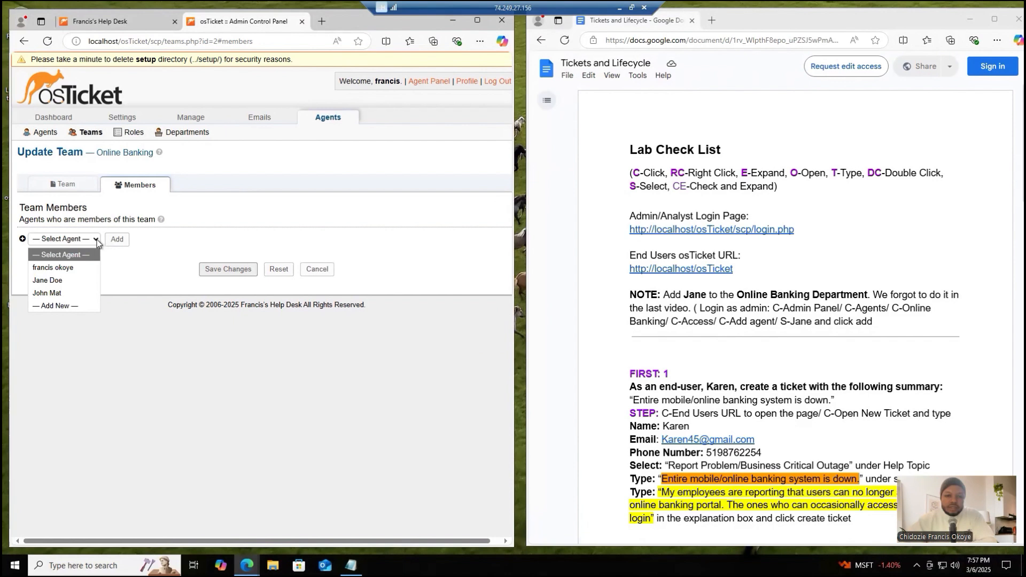
pyautogui.click(67, 279)
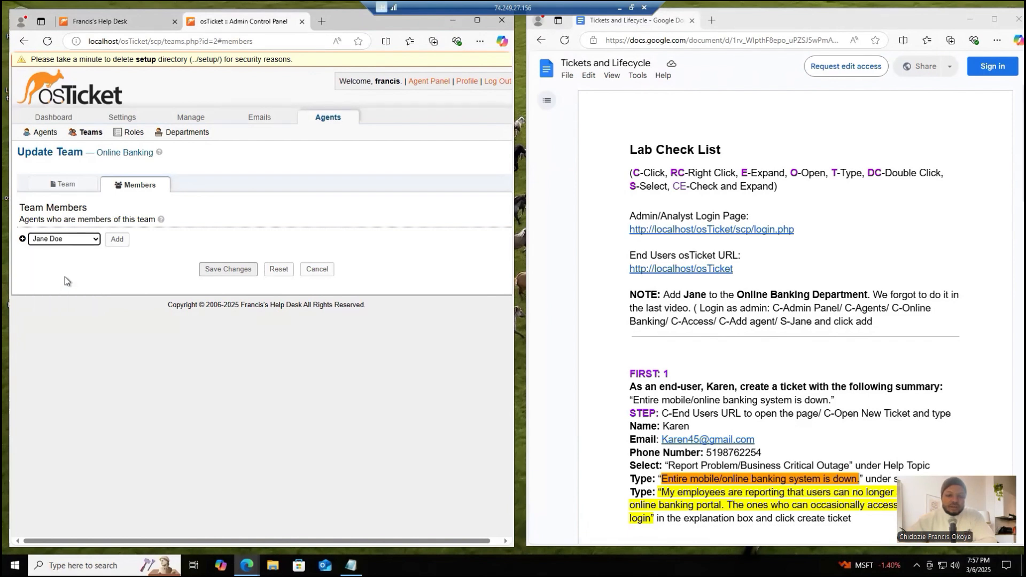
pyautogui.click(117, 241)
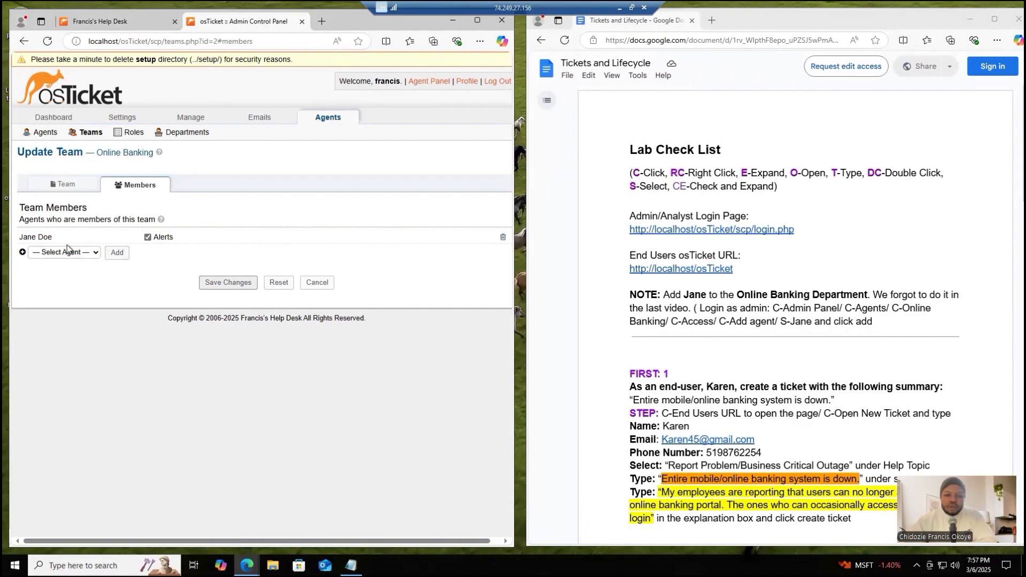
pyautogui.click(227, 283)
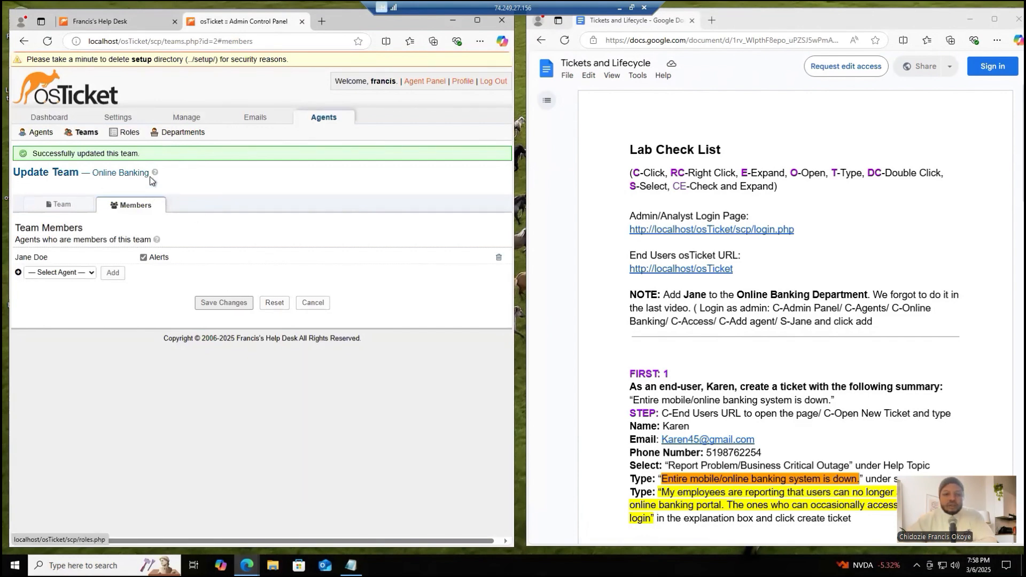
# - Return to the end-user Support Center and open a new ticket form, keeping the checklist's first task visible alongside
pyautogui.click(128, 20)
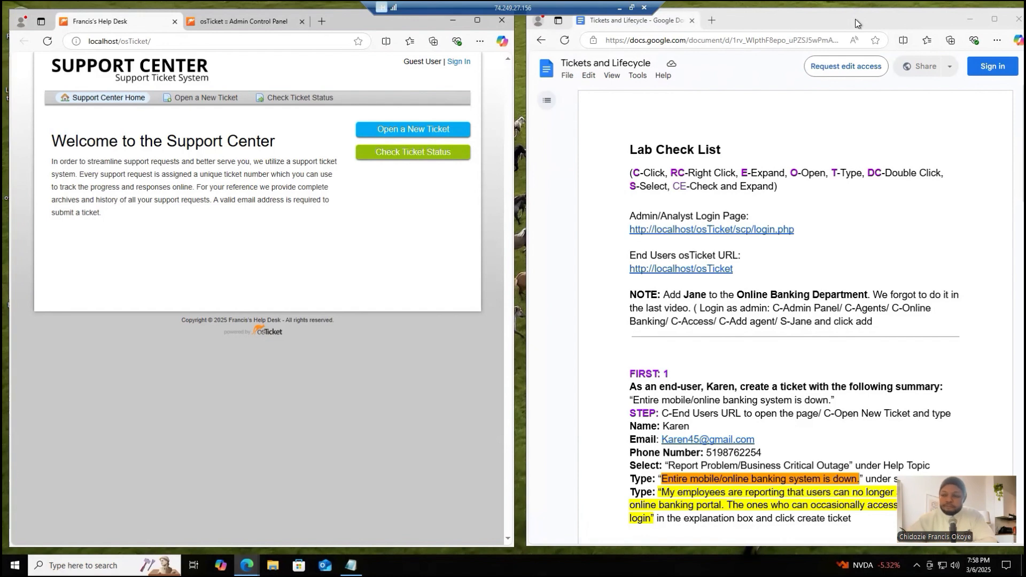
pyautogui.moveTo(855, 13); pyautogui.dragTo(838, 26)
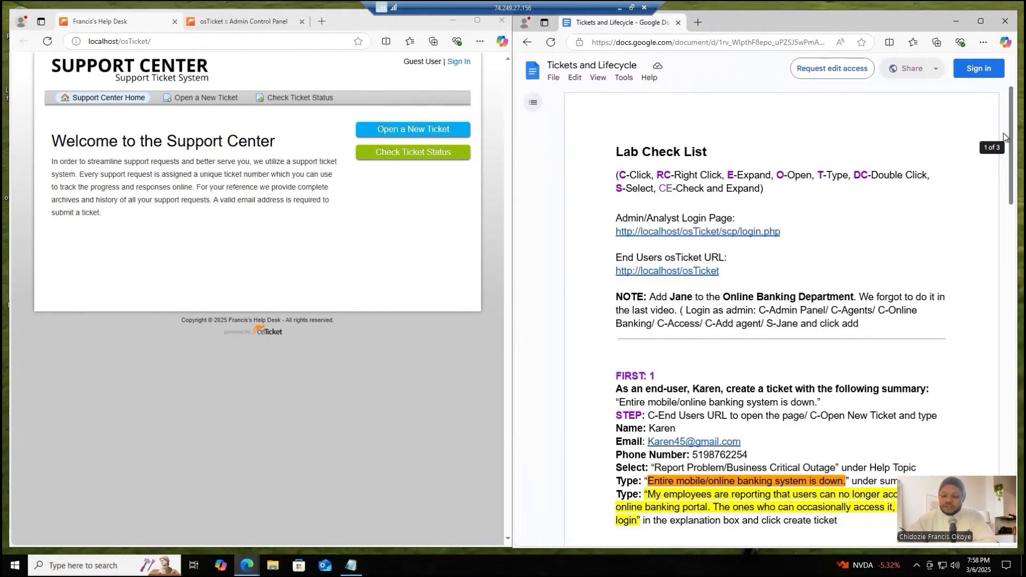
pyautogui.scroll(-1, 1004, 155)
pyautogui.moveTo(1004, 158); pyautogui.dragTo(1004, 206)
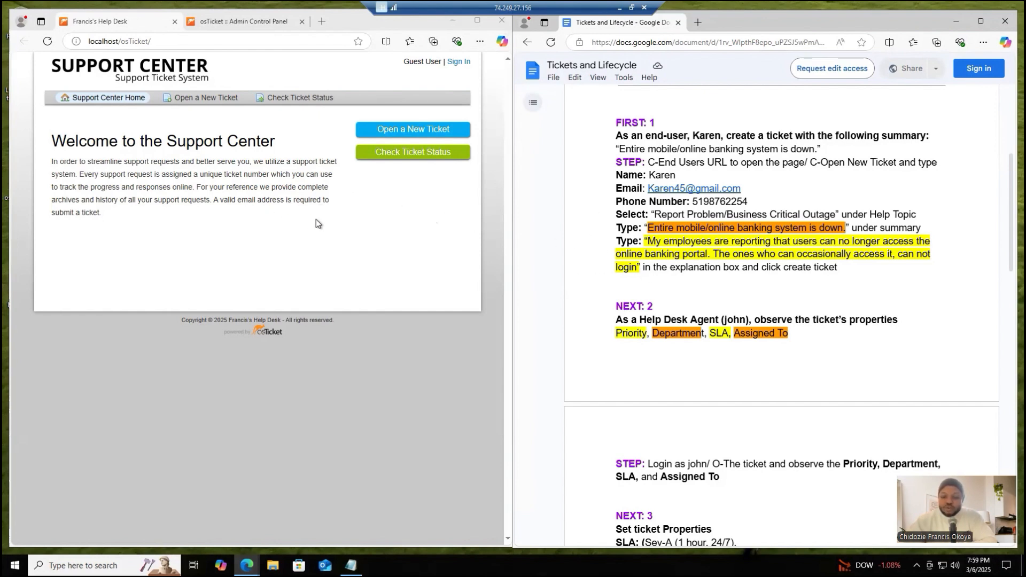
pyautogui.click(432, 132)
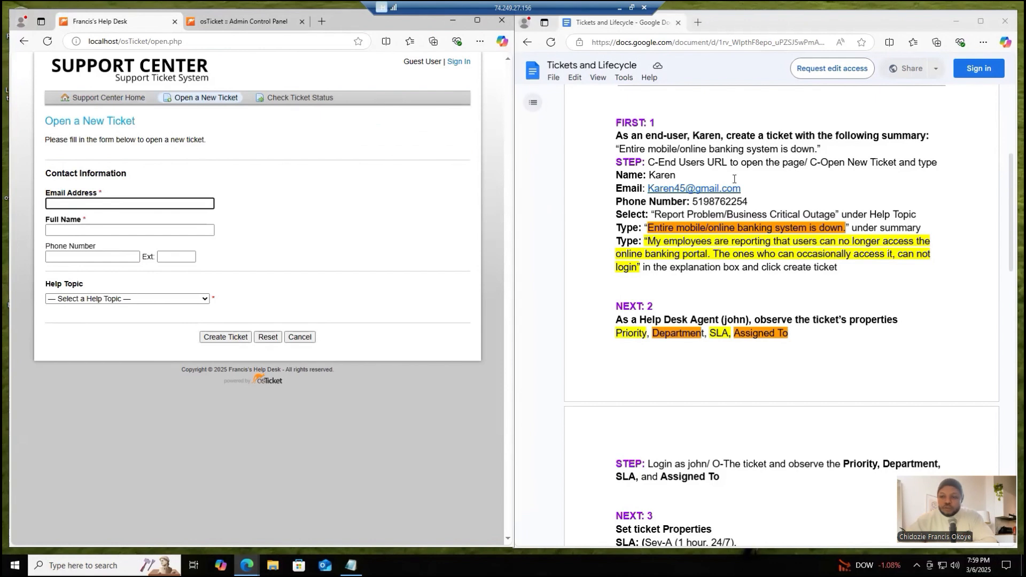
# - Copy the end user's email from the checklist into the ticket form's Email Address field
pyautogui.doubleClick(676, 188)
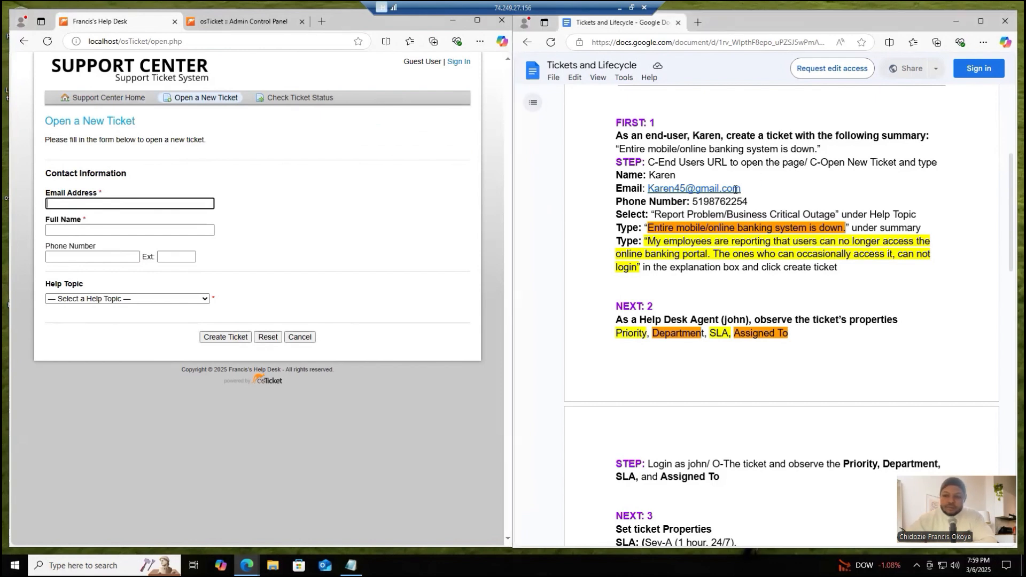
pyautogui.moveTo(676, 188); pyautogui.dragTo(647, 190)
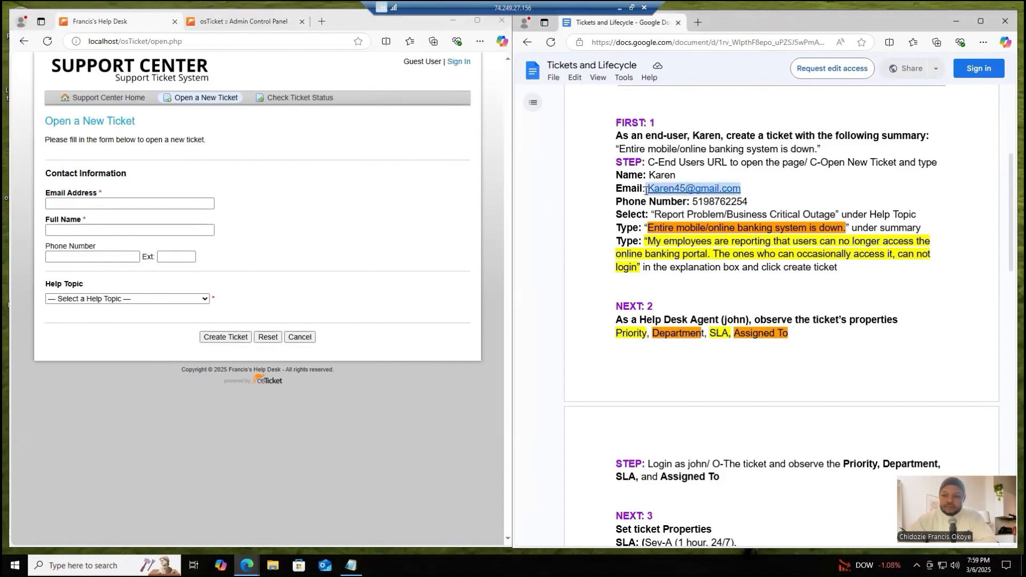
pyautogui.rightClick(675, 191)
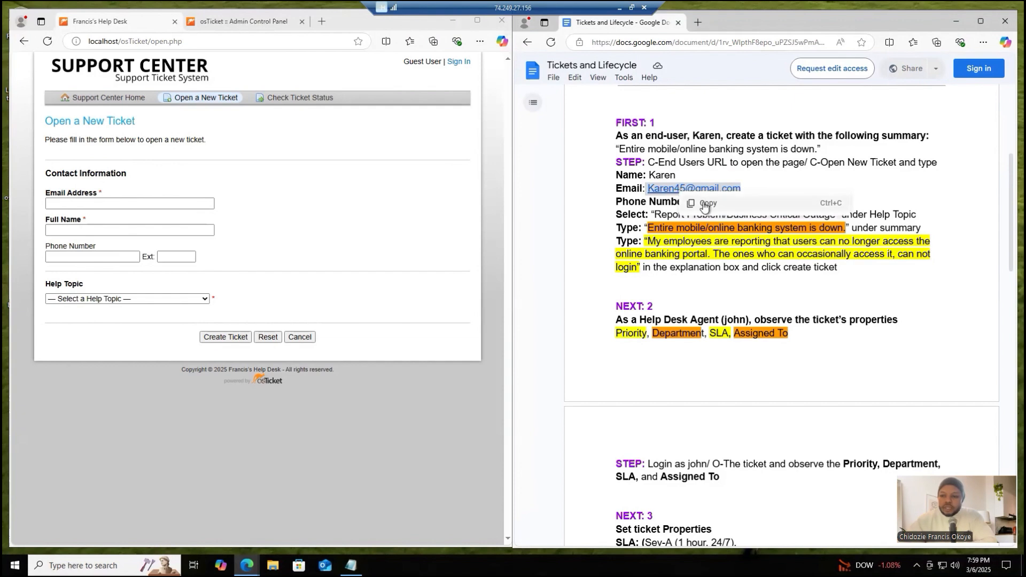
pyautogui.click(702, 202)
pyautogui.click(188, 203)
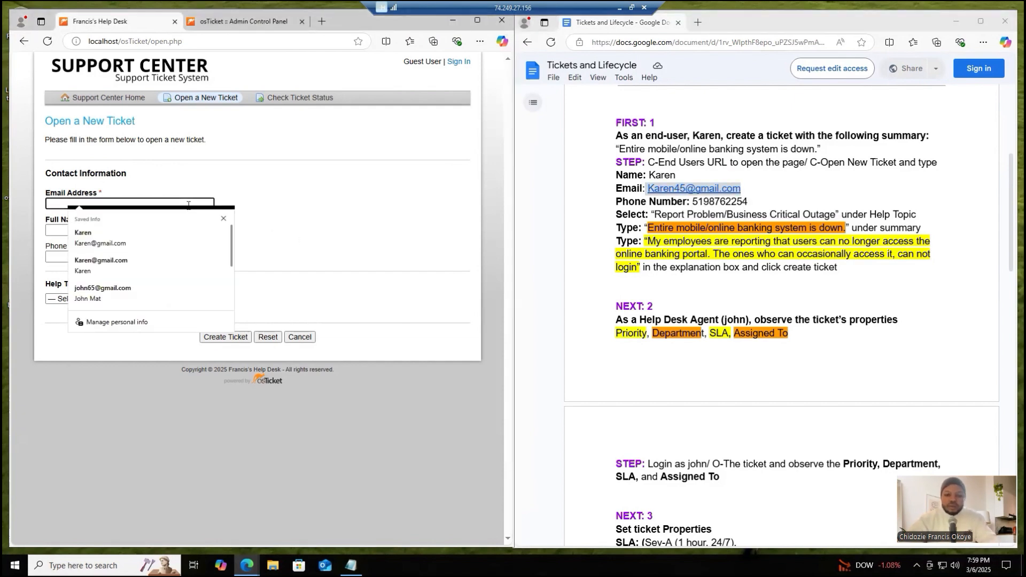
pyautogui.hotkey('ctrl', 'v')
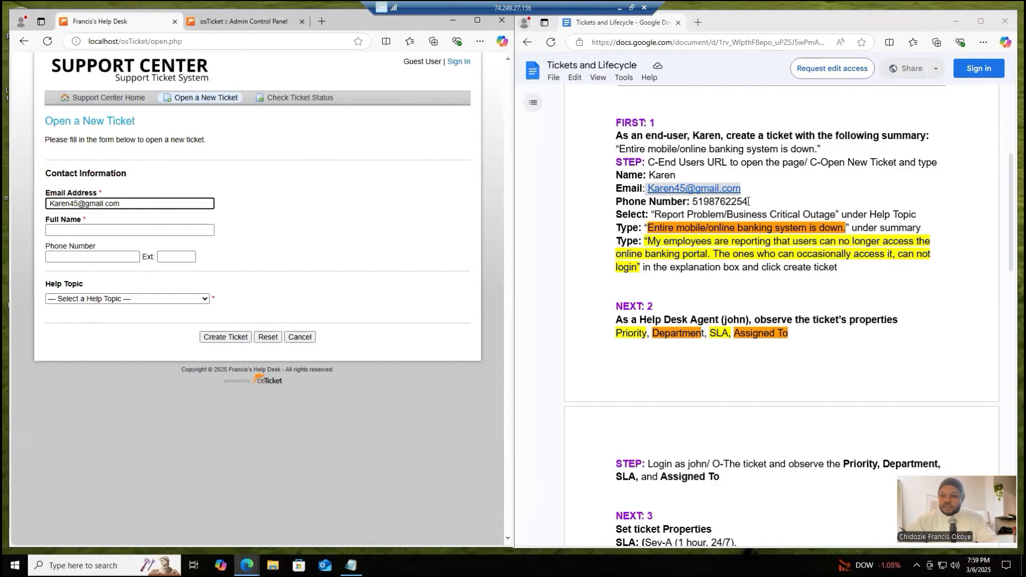
# - Copy the end user's phone number from the checklist into the ticket form and fill in the end user's full name
pyautogui.moveTo(748, 201); pyautogui.dragTo(694, 206)
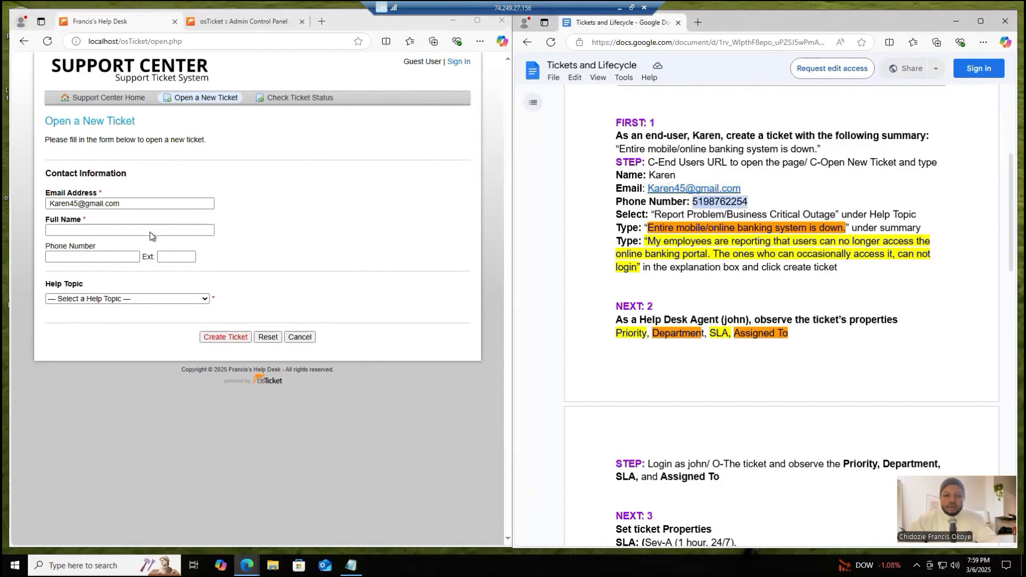
pyautogui.click(130, 255)
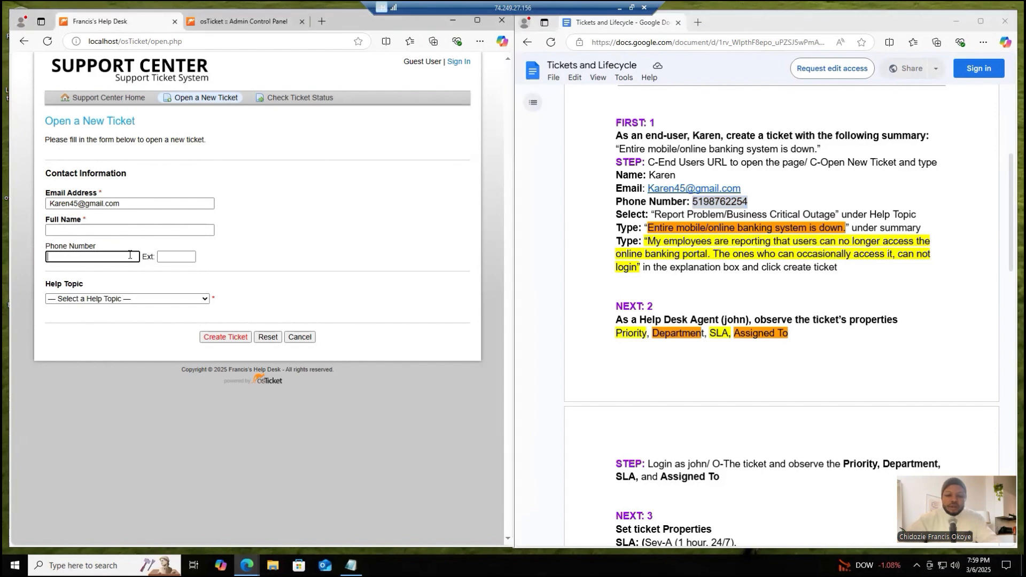
pyautogui.hotkey('ctrl', 'v')
pyautogui.click(129, 228)
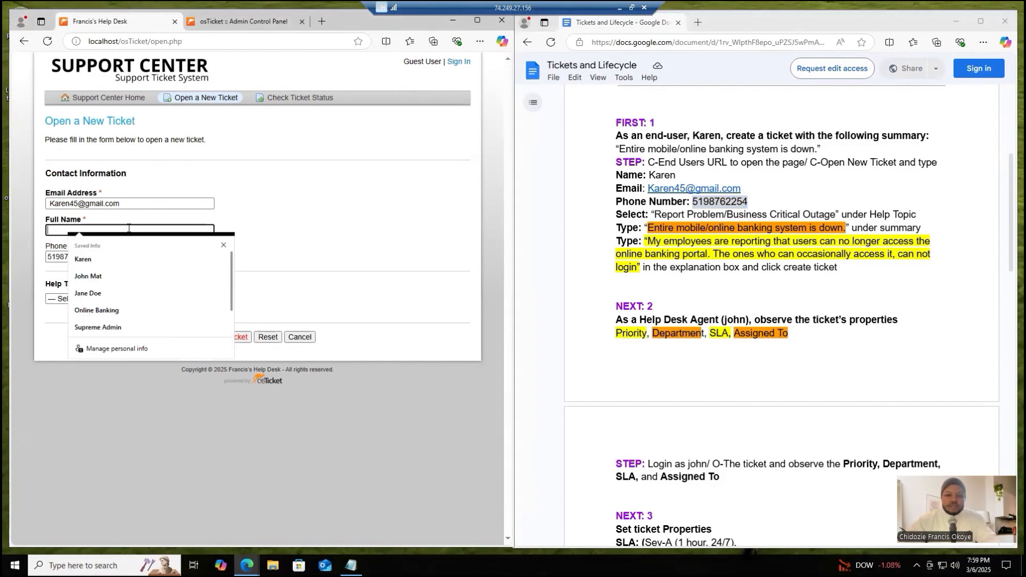
pyautogui.click(114, 260)
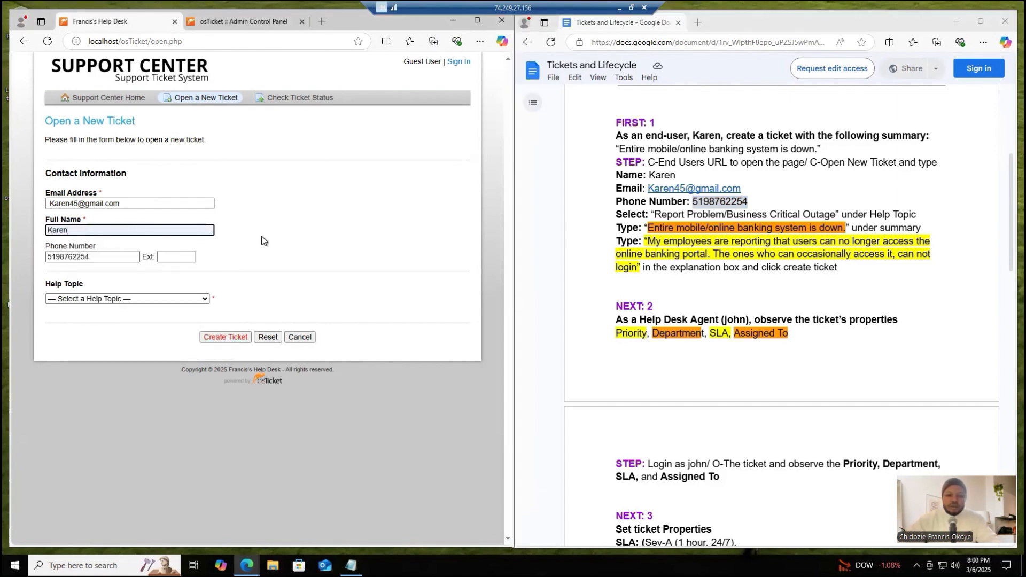
pyautogui.click(262, 237)
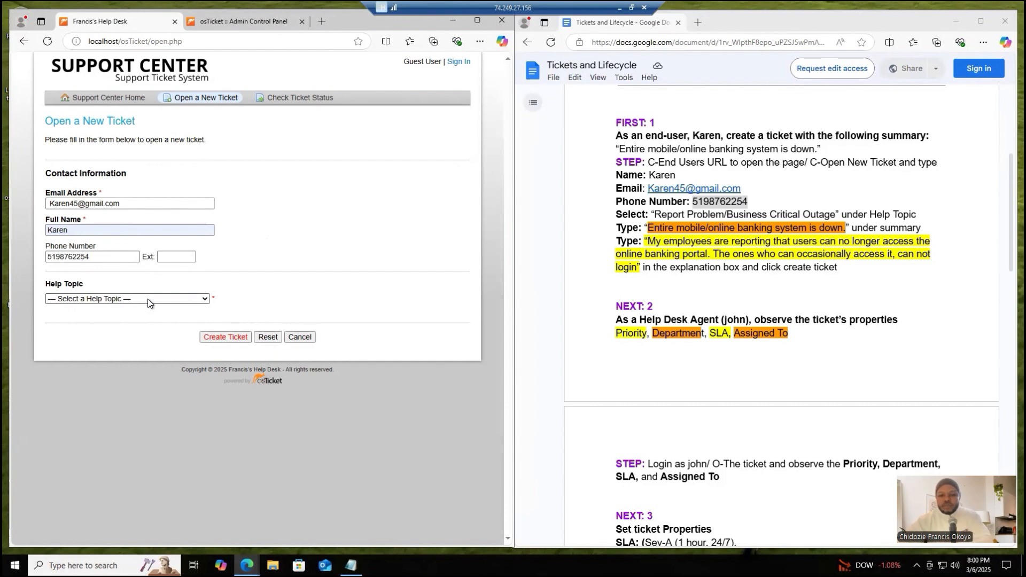
# - Set the help topic to Report a Problem / Business Critical Outage and enter the issue summary "Entire mobile/online banking system is down"
pyautogui.click(148, 299)
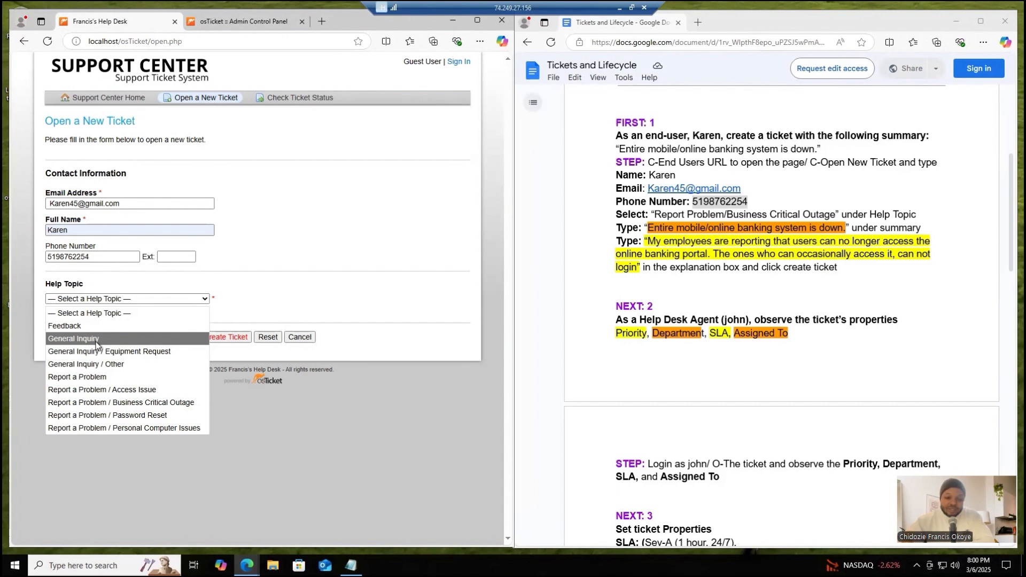
pyautogui.click(104, 402)
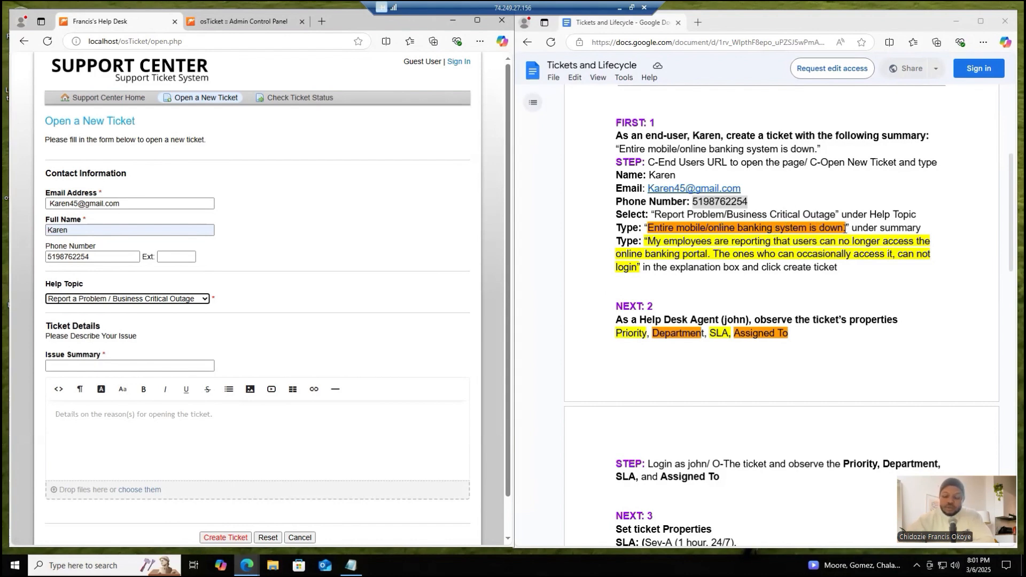
pyautogui.click(836, 231)
pyautogui.moveTo(835, 231); pyautogui.dragTo(649, 230)
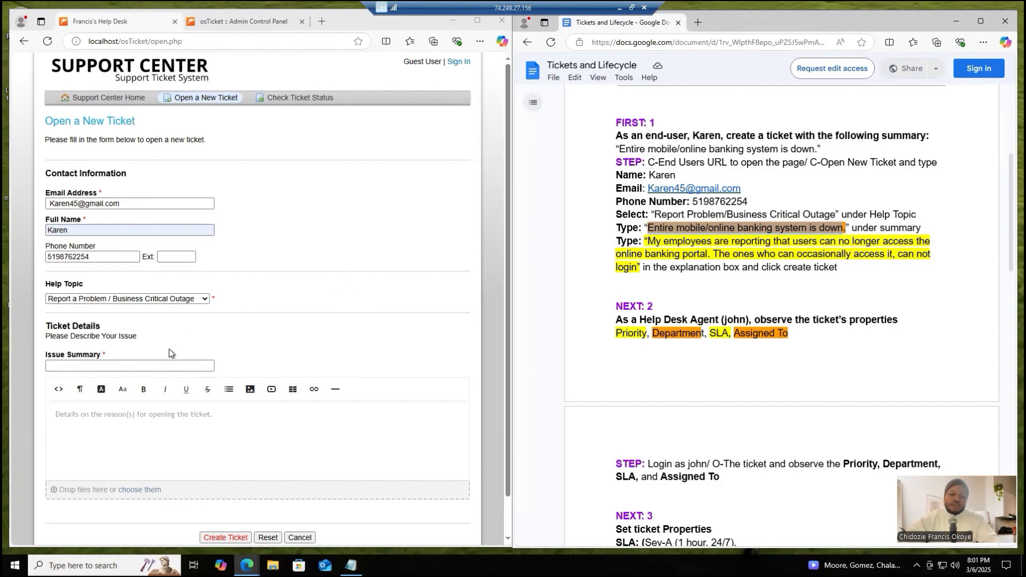
pyautogui.click(164, 368)
pyautogui.click(165, 367)
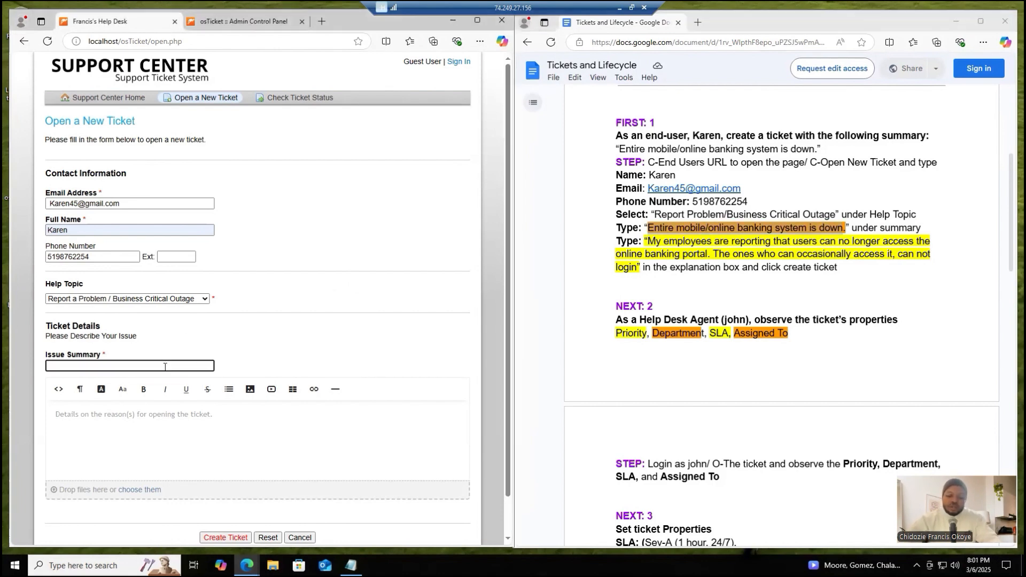
pyautogui.hotkey('ctrl', 'v')
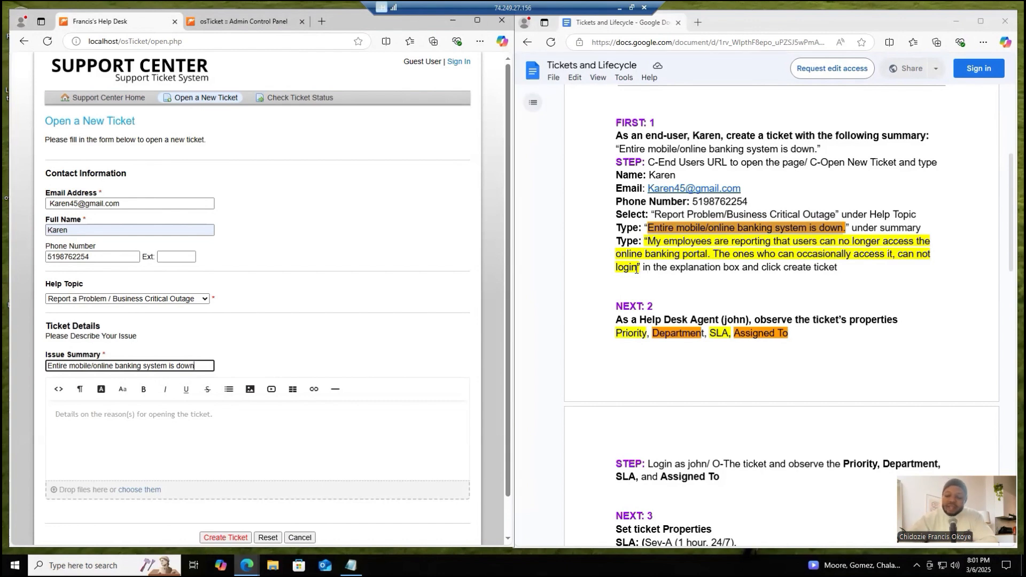
# - Copy the checklist's explanation starting "My employees are reporting that users can no longer access" into the ticket details, removing the opening quotation mark
pyautogui.moveTo(636, 269); pyautogui.dragTo(645, 242)
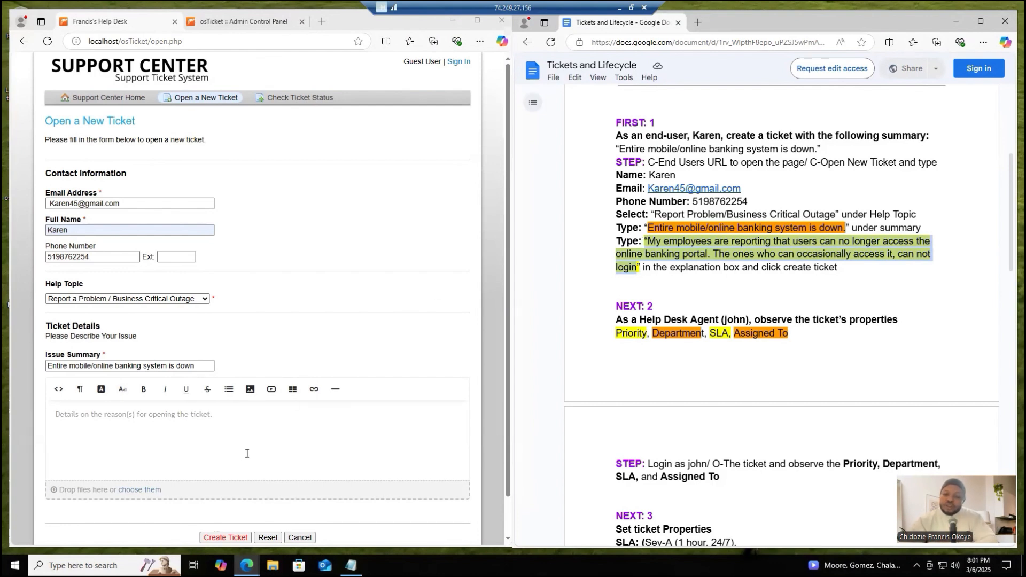
pyautogui.click(257, 427)
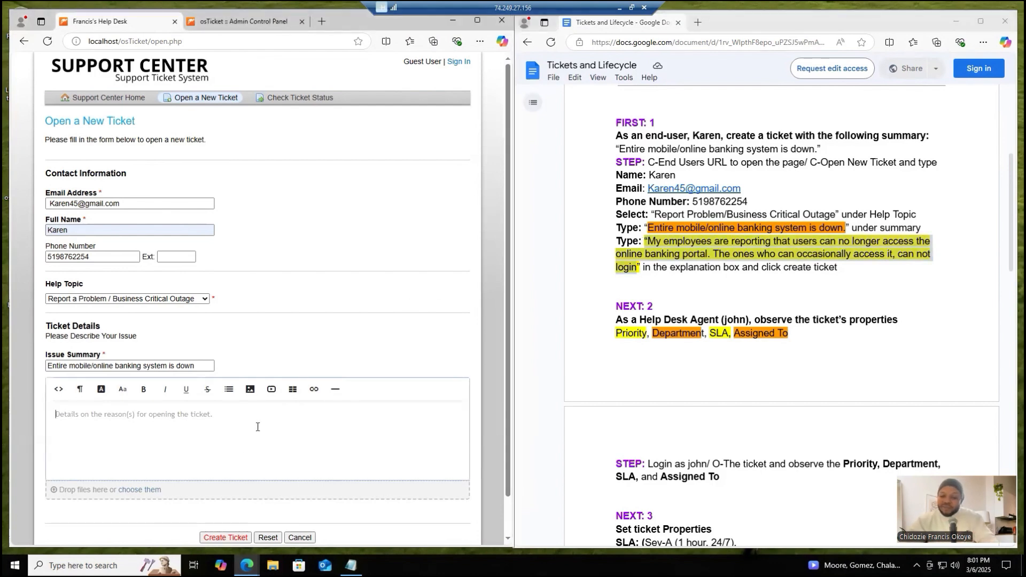
pyautogui.hotkey('ctrl', 'v')
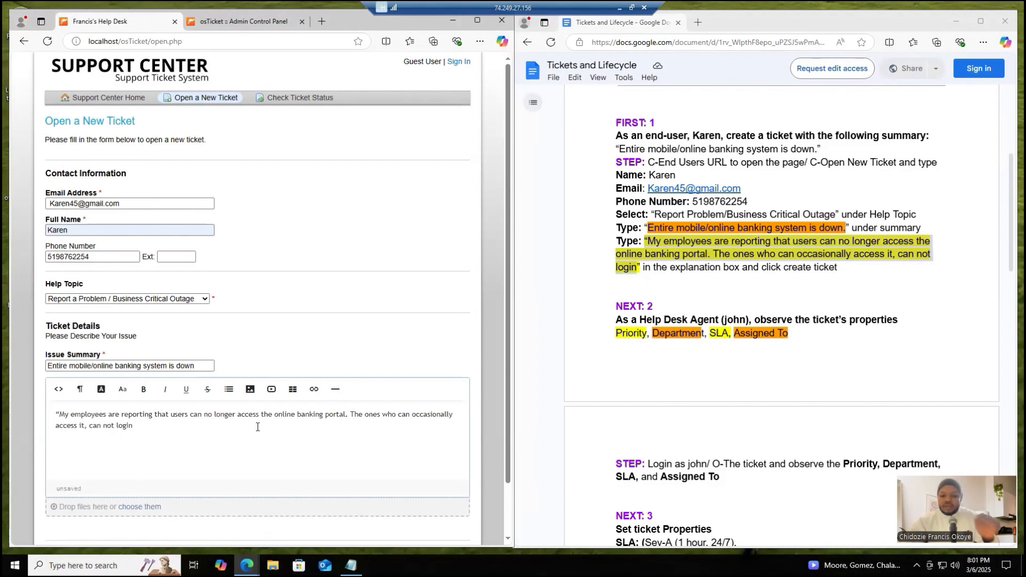
pyautogui.click(61, 413)
pyautogui.press('BackSpace')
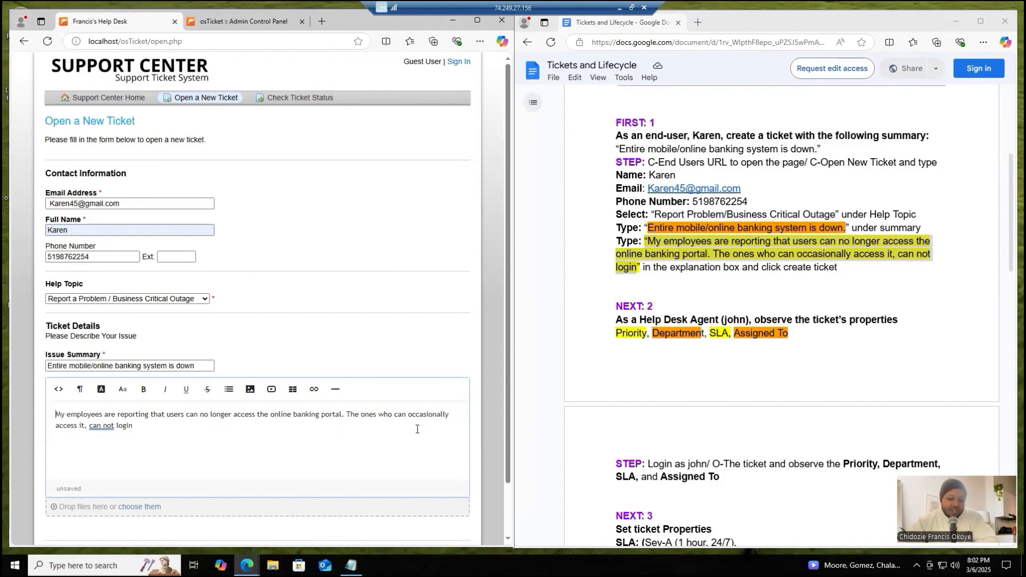
# - Correct "can not" to "cannot" in the ticket details and create the ticket
pyautogui.click(104, 427)
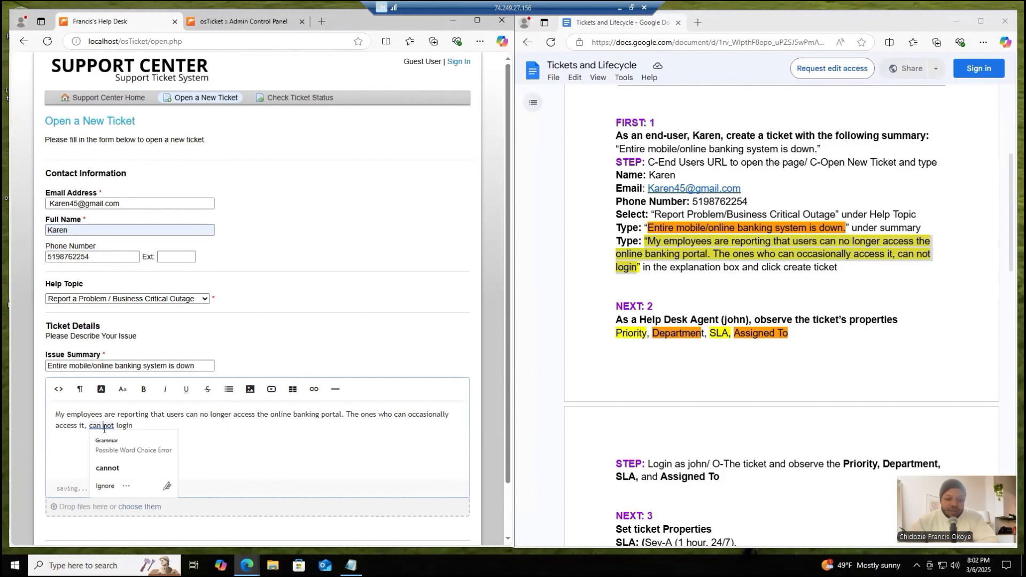
pyautogui.click(107, 468)
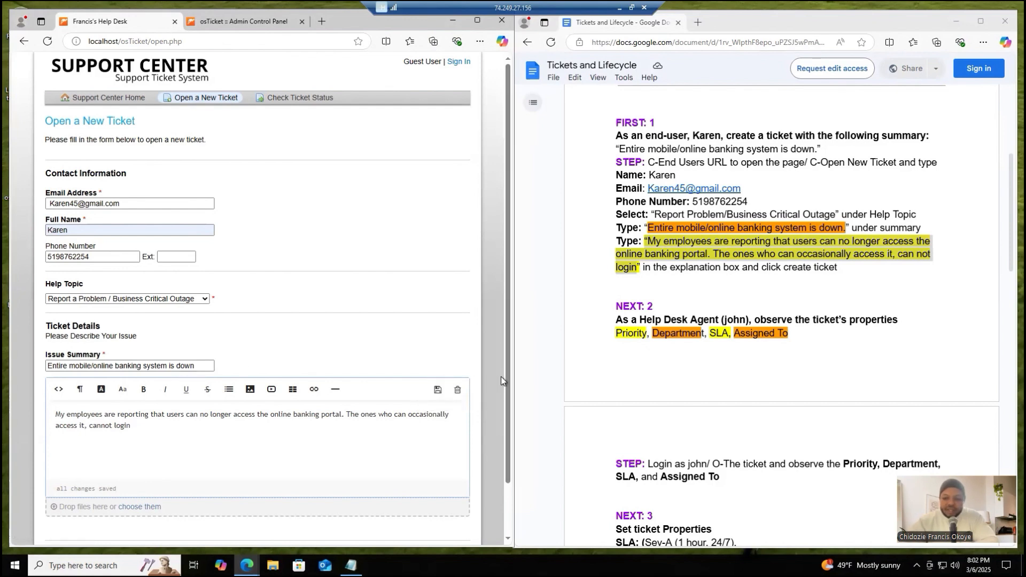
pyautogui.moveTo(508, 381); pyautogui.dragTo(508, 432)
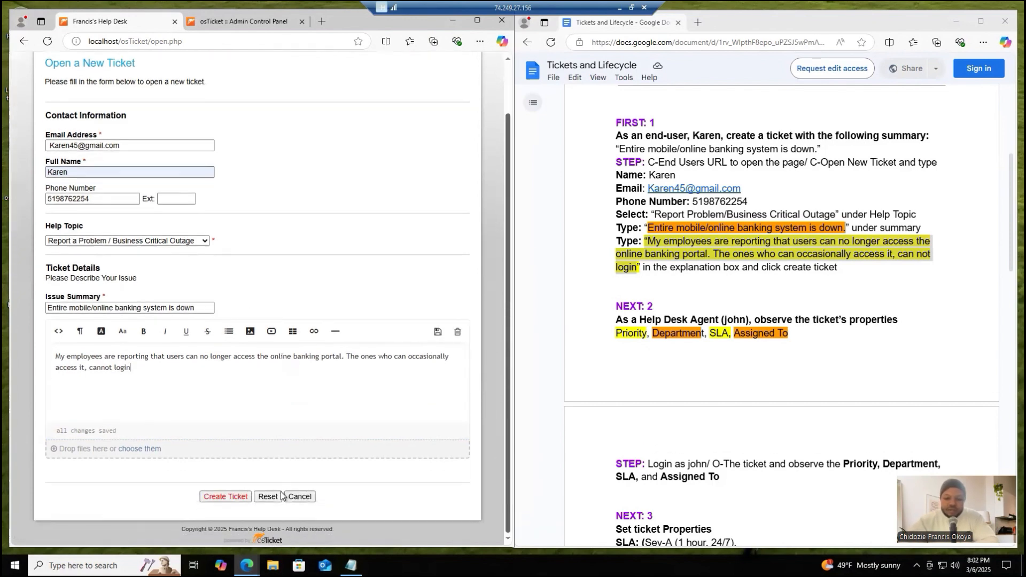
pyautogui.click(231, 497)
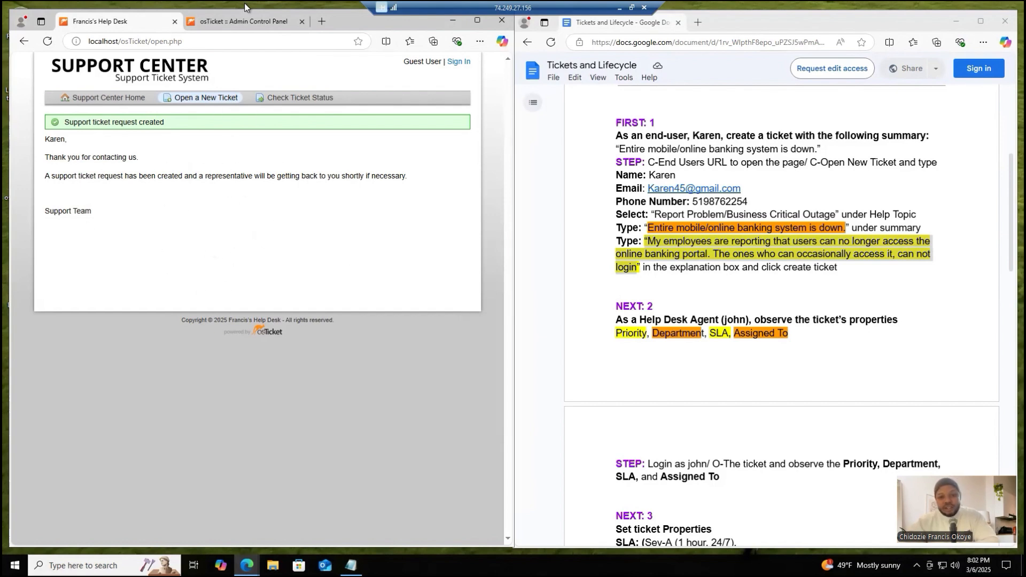
# - Close the Admin Control Panel page and open the Admin/Analyst login page from the link in the checklist
pyautogui.click(243, 22)
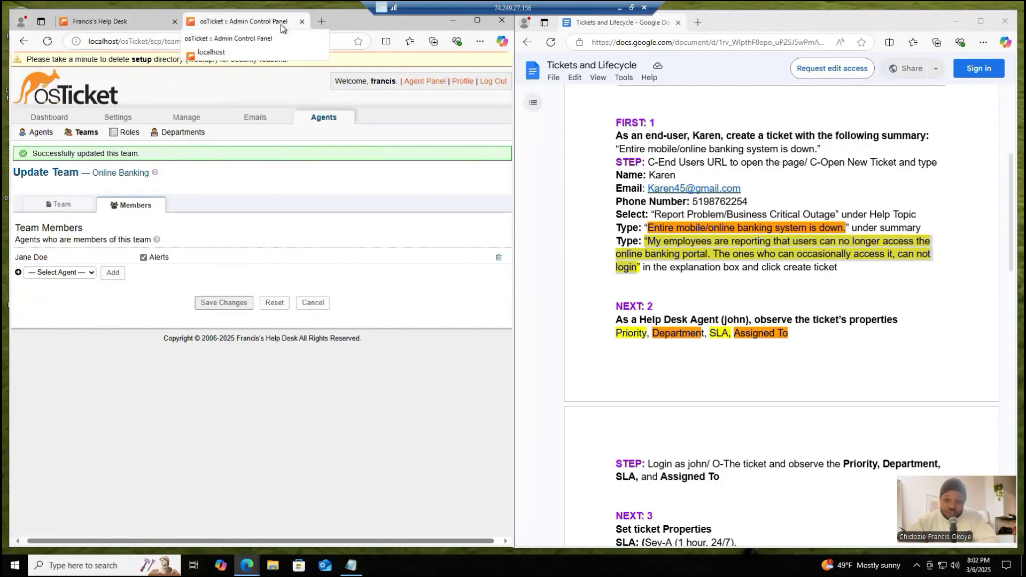
pyautogui.click(301, 23)
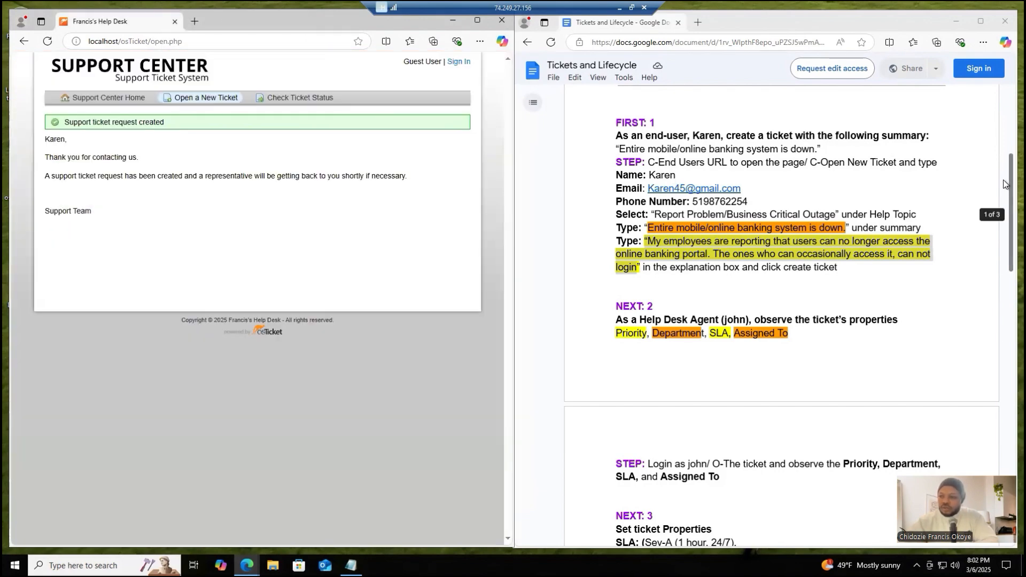
pyautogui.scroll(5, 1004, 183)
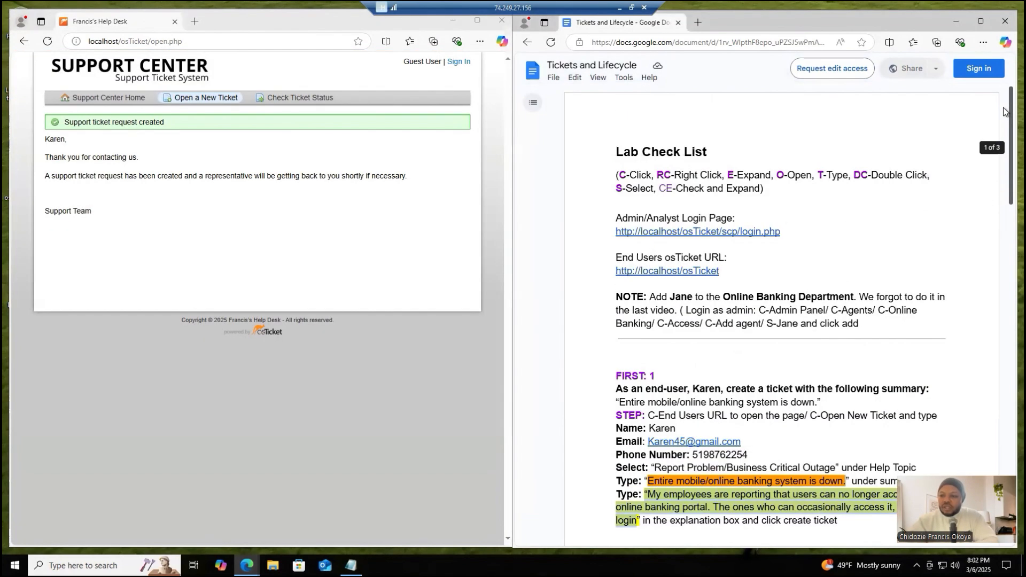
pyautogui.click(712, 232)
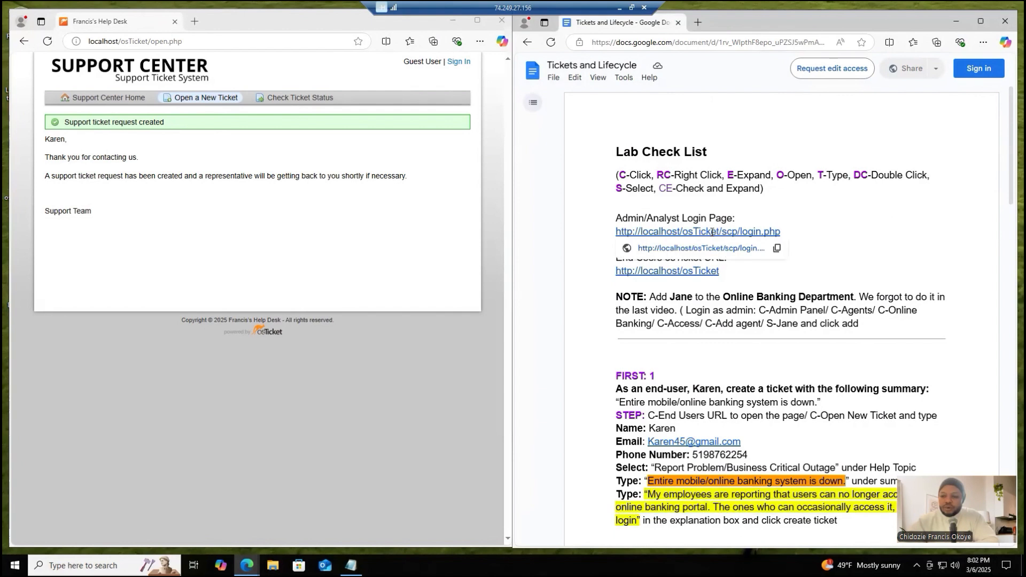
pyautogui.click(710, 248)
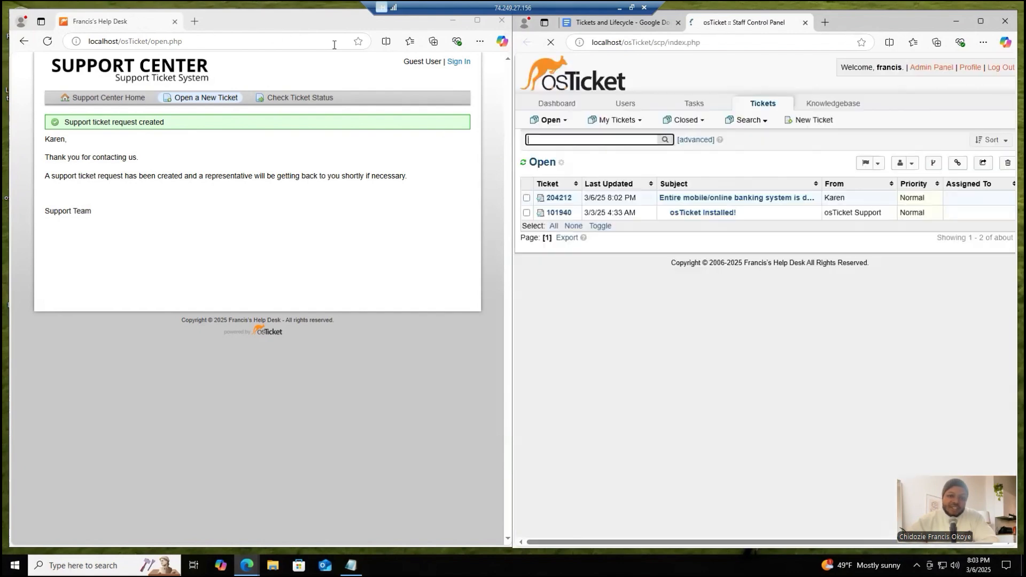
# - Close the end-user Support Center window and place the Staff Control Panel in its own window beside the checklist
pyautogui.click(501, 22)
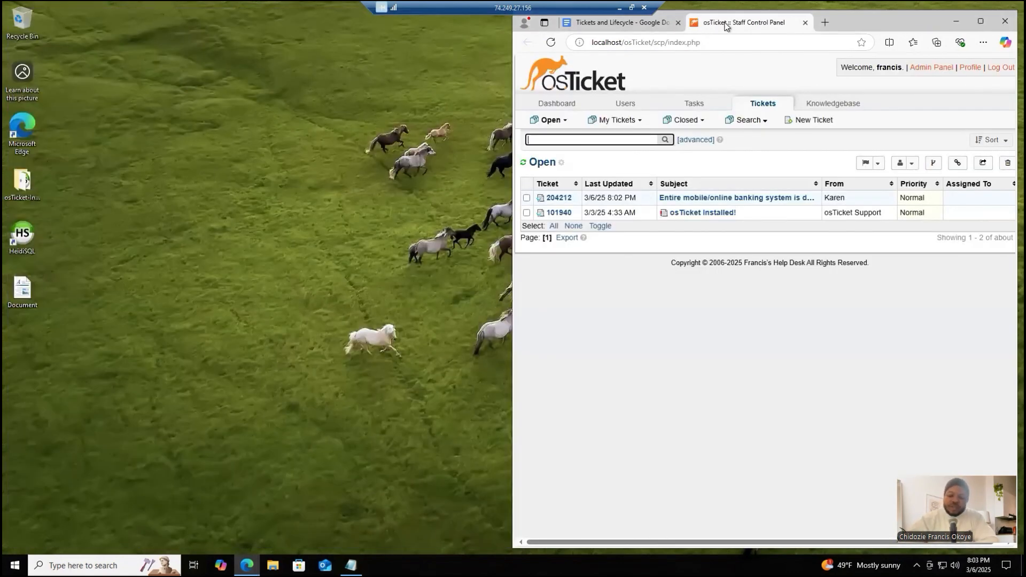
pyautogui.moveTo(726, 24); pyautogui.dragTo(84, 26)
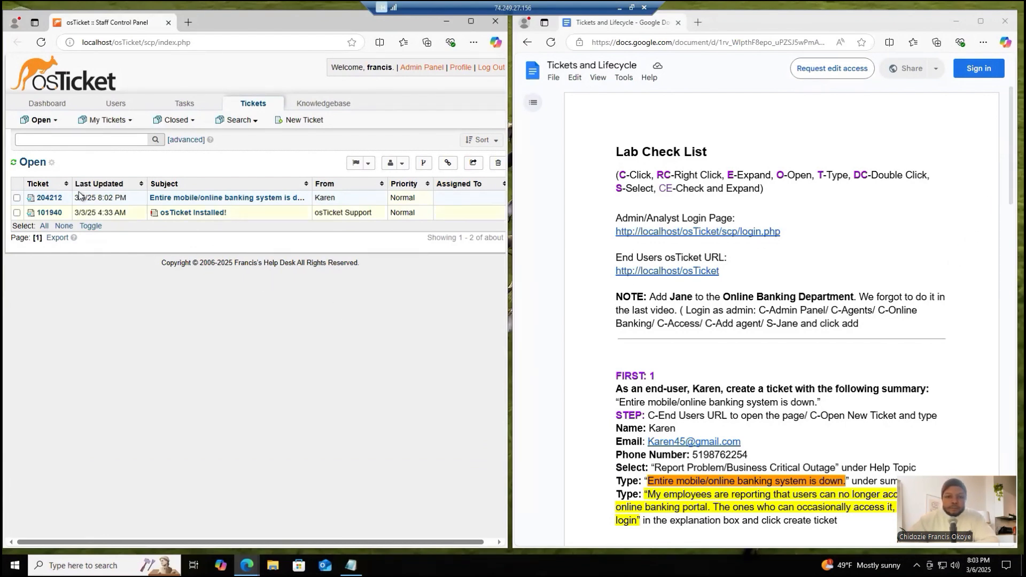
# - Log out of the admin account and look up the help desk agent's login credentials in the Notepad notes
pyautogui.click(487, 70)
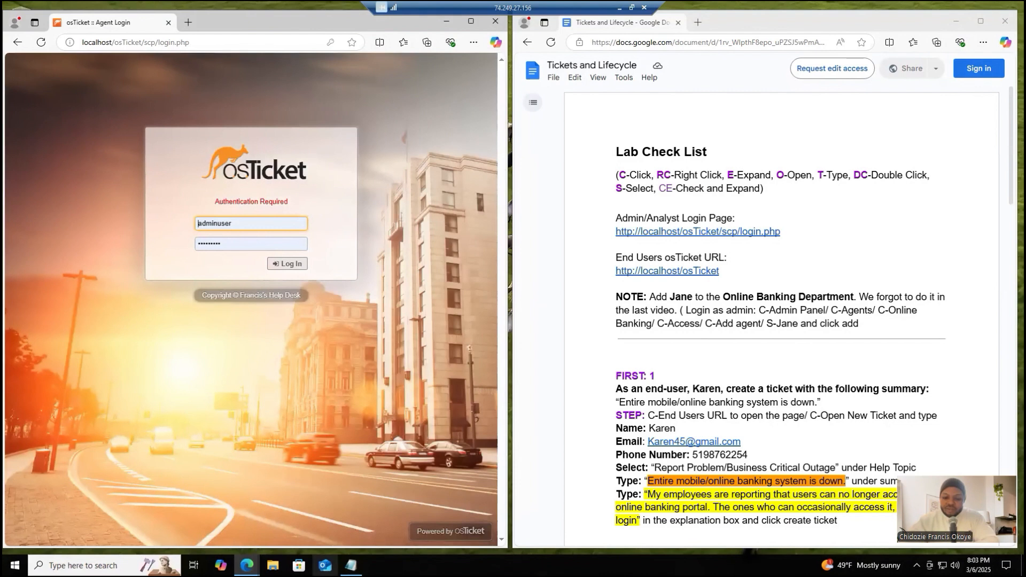
pyautogui.click(351, 565)
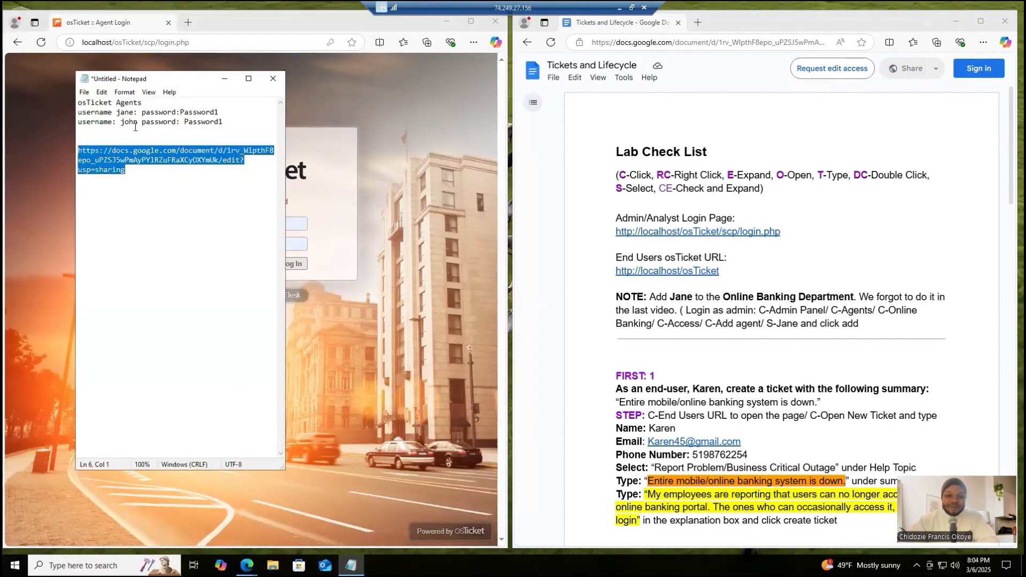
pyautogui.click(310, 196)
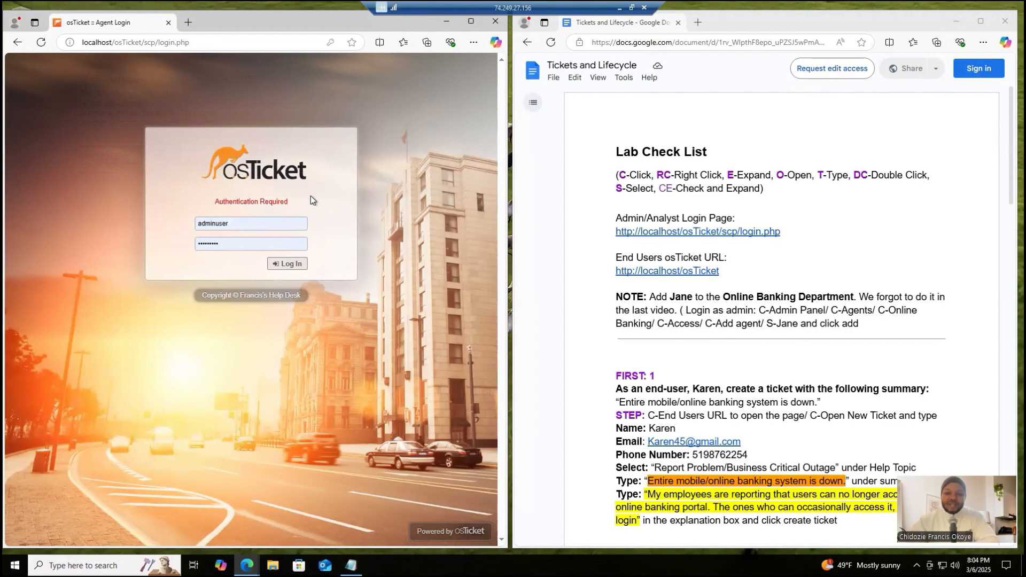
# - Replace the prefilled admin username on the agent login page with the help desk agent's username
pyautogui.click(251, 228)
pyautogui.press('BackSpace')
pyautogui.press('BackSpace')
pyautogui.press('BackSpace')
pyautogui.press('BackSpace')
pyautogui.press('BackSpace')
pyautogui.press('BackSpace')
pyautogui.press('BackSpace')
pyautogui.press('BackSpace')
pyautogui.press('BackSpace')
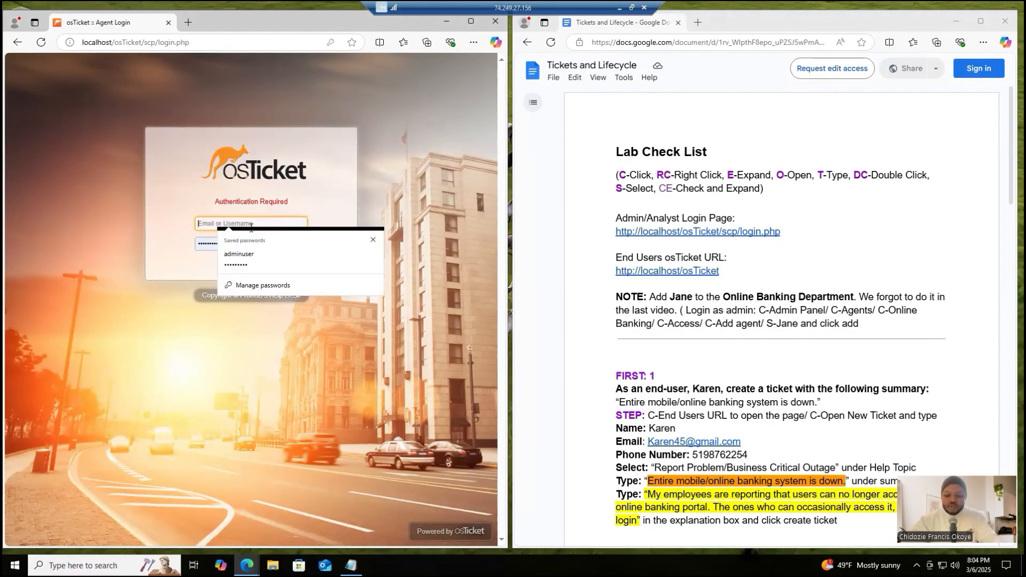
pyautogui.write('Jo')
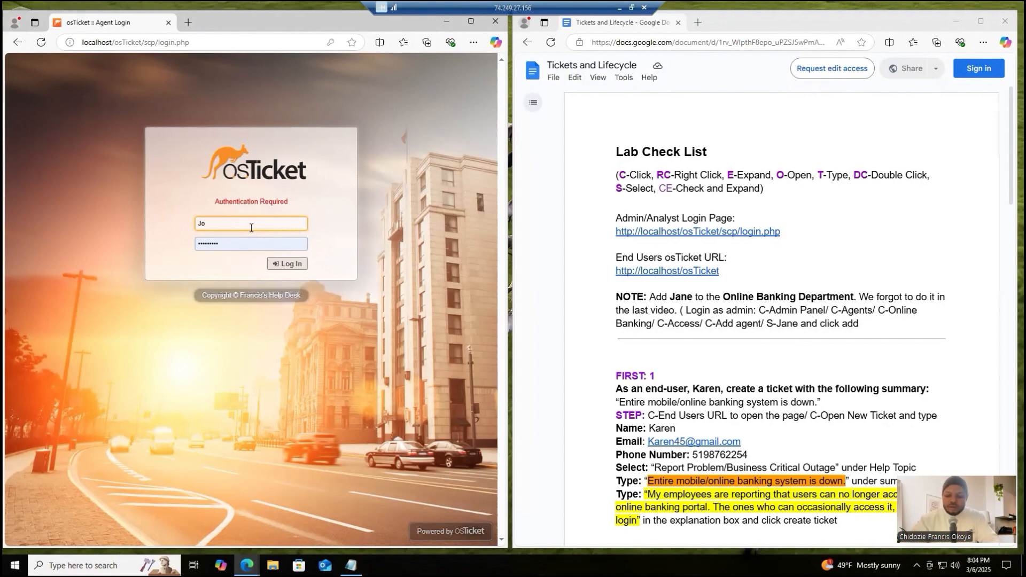
pyautogui.write('hn')
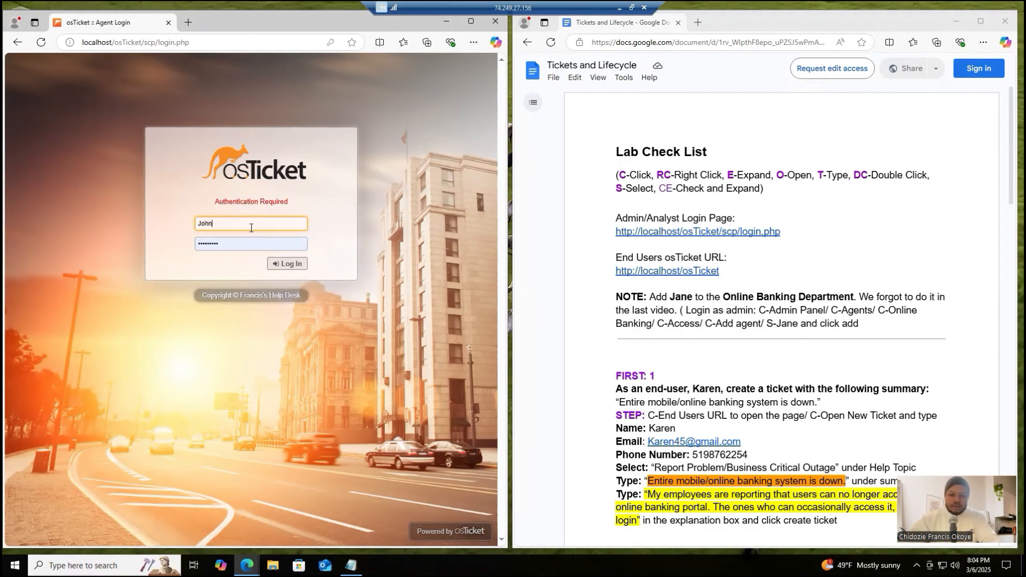
# - Enter the help desk agent's password in place of the prefilled one and log in, declining to save the password
pyautogui.click(252, 244)
pyautogui.press('BackSpace')
pyautogui.press('BackSpace')
pyautogui.press('BackSpace')
pyautogui.press('BackSpace')
pyautogui.press('BackSpace')
pyautogui.press('BackSpace')
pyautogui.press('BackSpace')
pyautogui.press('BackSpace')
pyautogui.press('BackSpace')
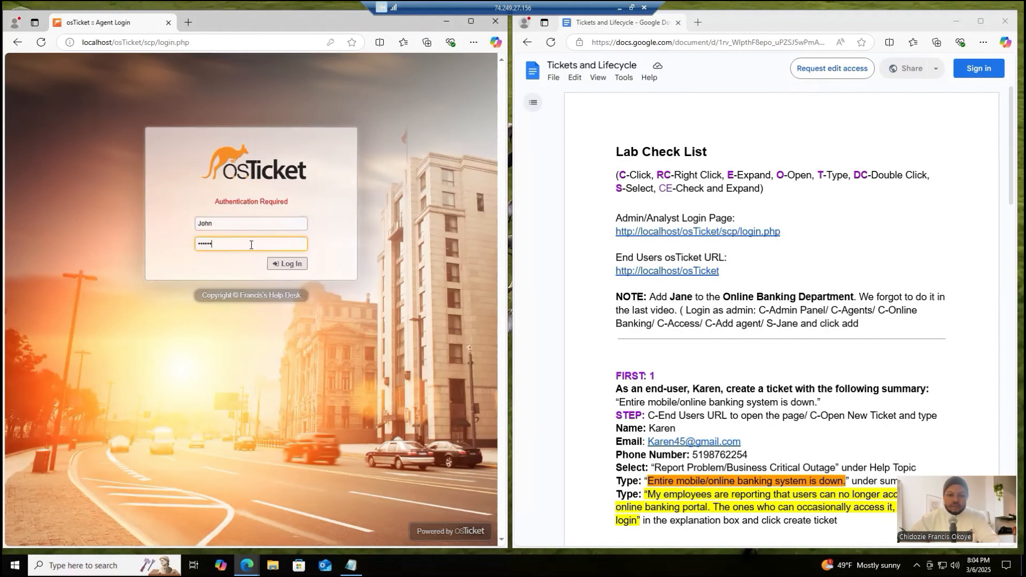
pyautogui.write('*********')
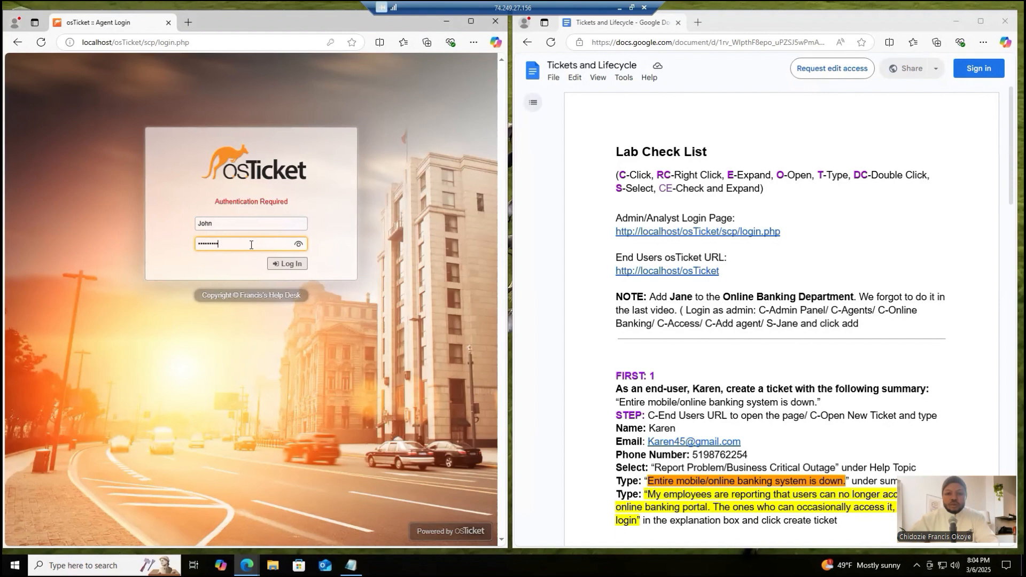
pyautogui.click(276, 263)
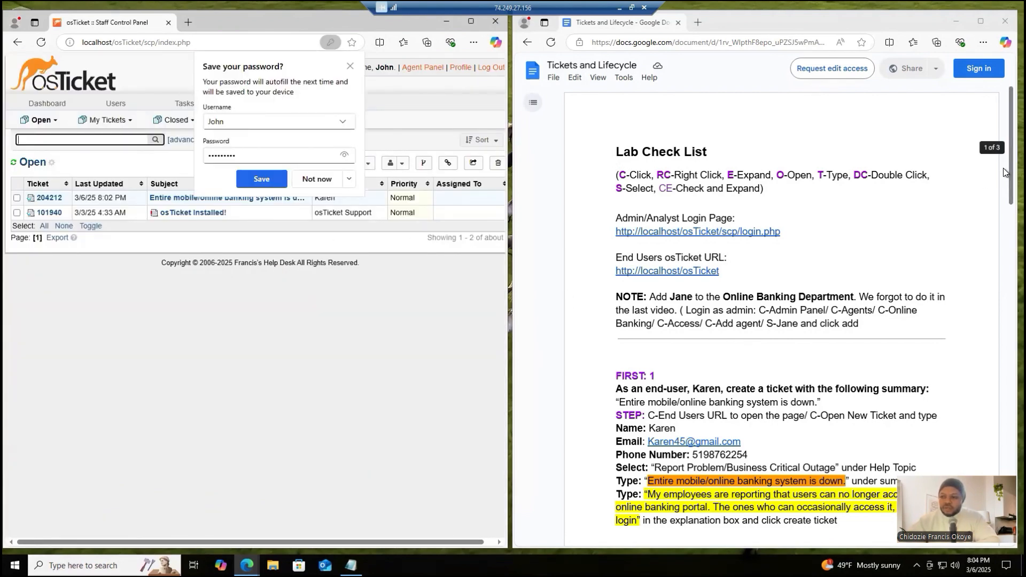
pyautogui.click(317, 180)
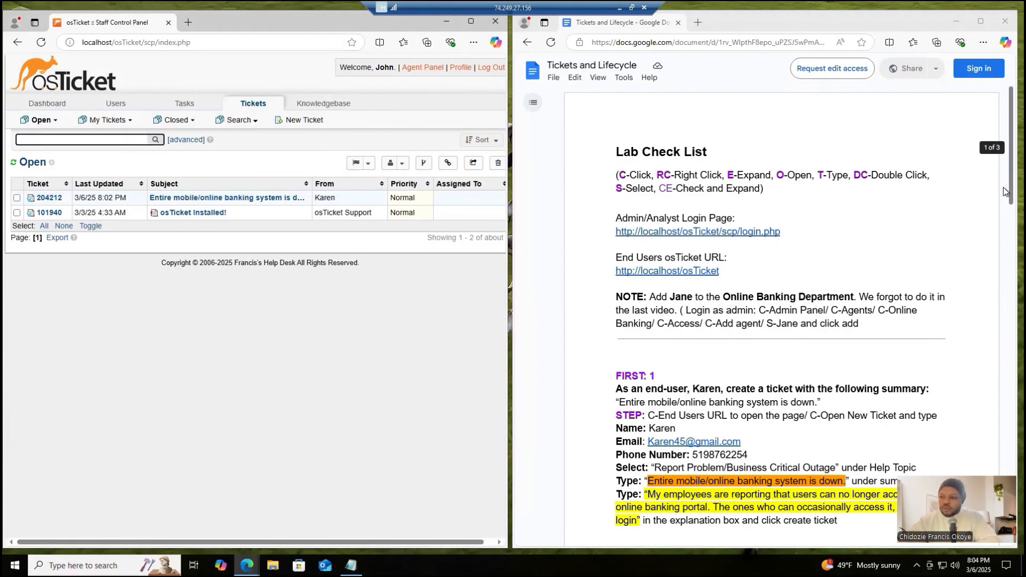
# - Read the checklist task on observing ticket properties and open the "Entire mobile/online banking system is down" ticket
pyautogui.moveTo(1003, 189); pyautogui.dragTo(1003, 300)
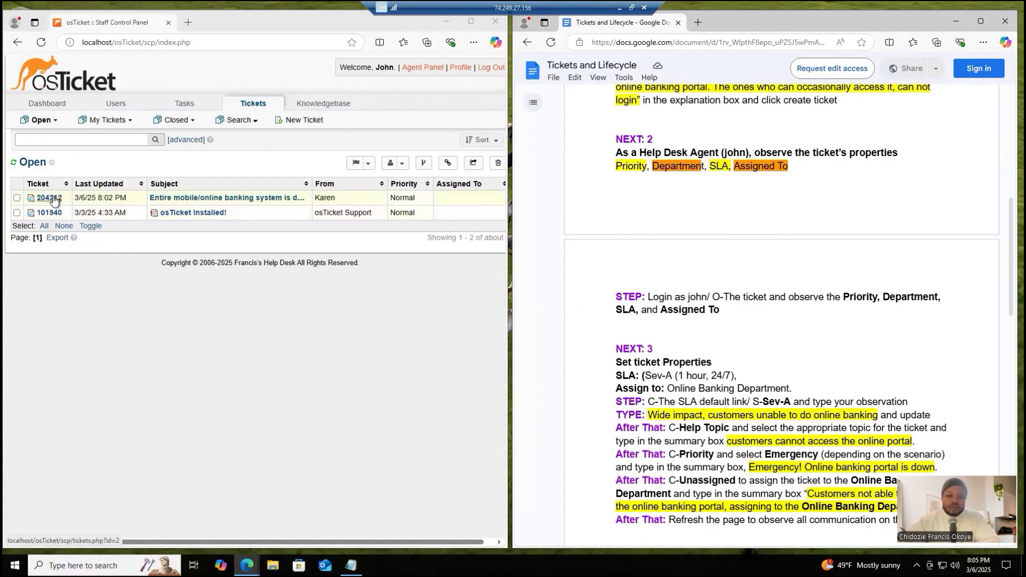
pyautogui.moveTo(54, 201)
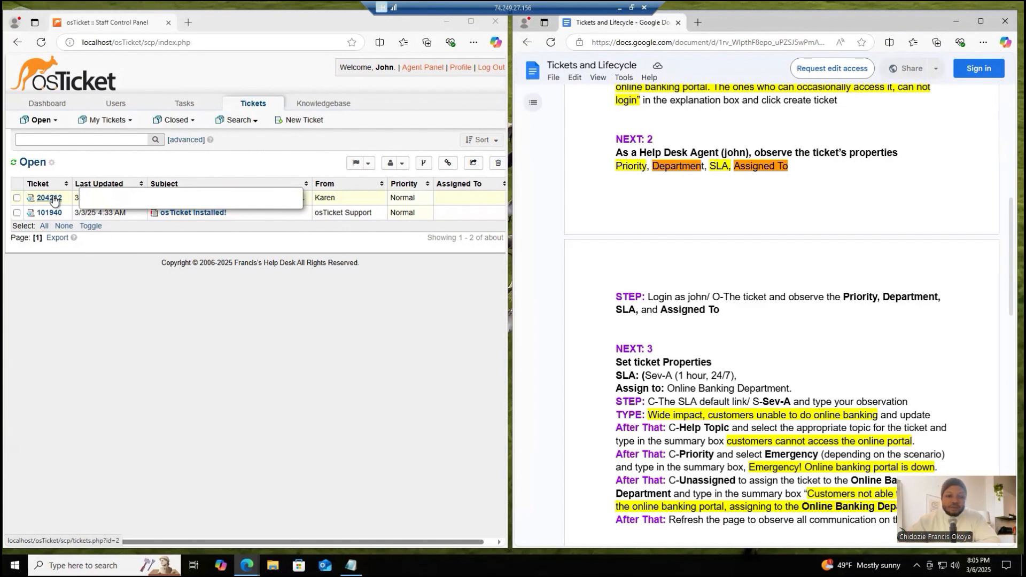
pyautogui.click(48, 201)
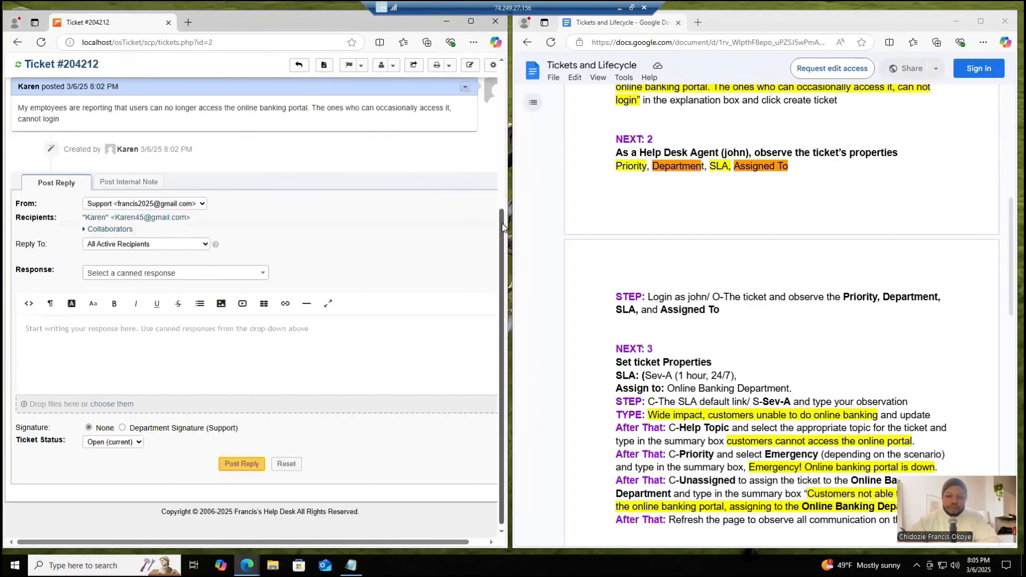
# - Examine the ticket's priority, department, SLA plan and assignee, opening the priority update dialog and dismissing it without changes
pyautogui.moveTo(502, 199); pyautogui.dragTo(500, 82)
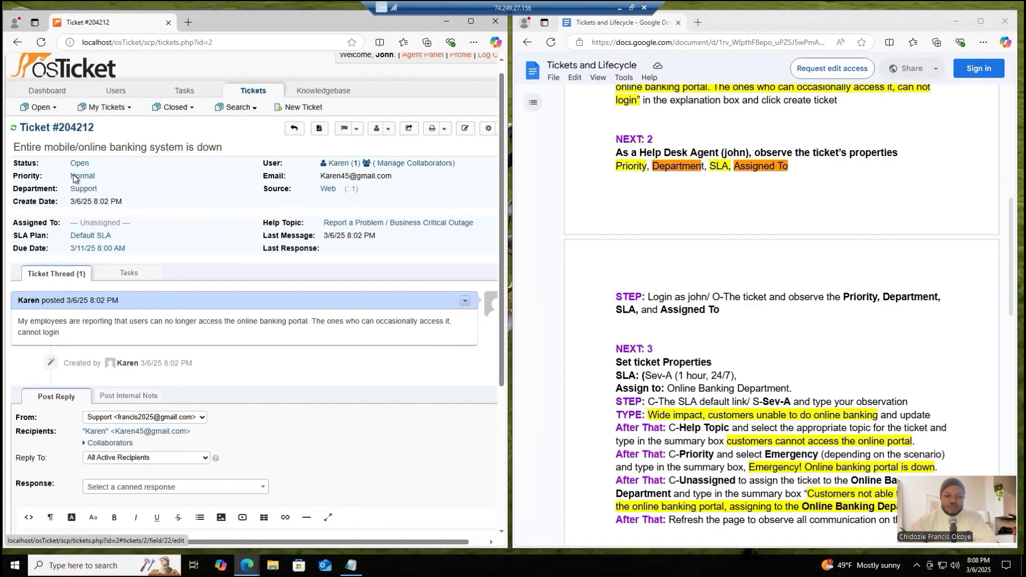
pyautogui.click(97, 190)
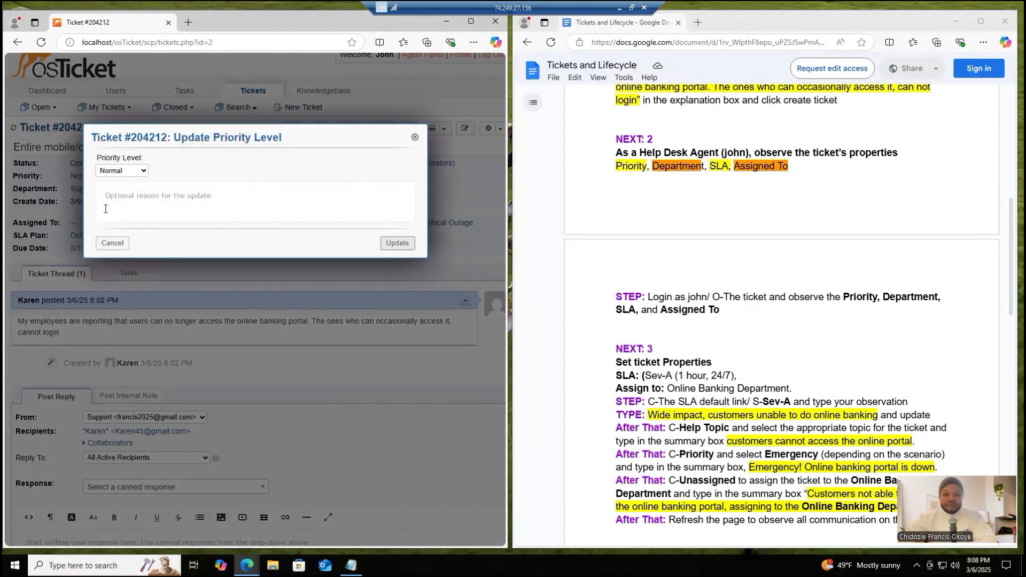
pyautogui.click(415, 139)
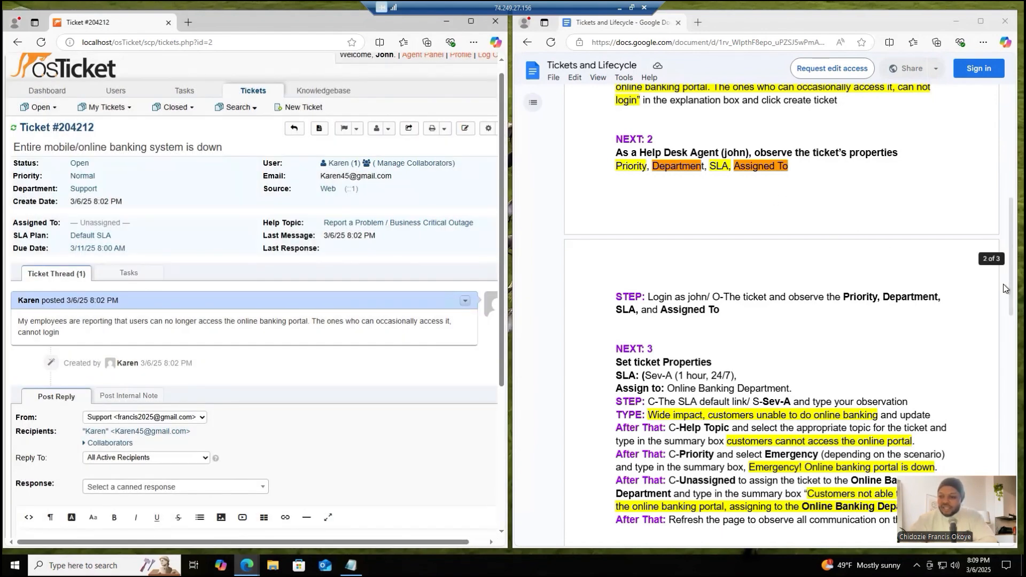
# - Following the checklist's ticket properties task, update the SLA plan to Sev-A with the reason "Wide impact, customers unable to do online banking"
pyautogui.moveTo(1005, 293); pyautogui.dragTo(1004, 357)
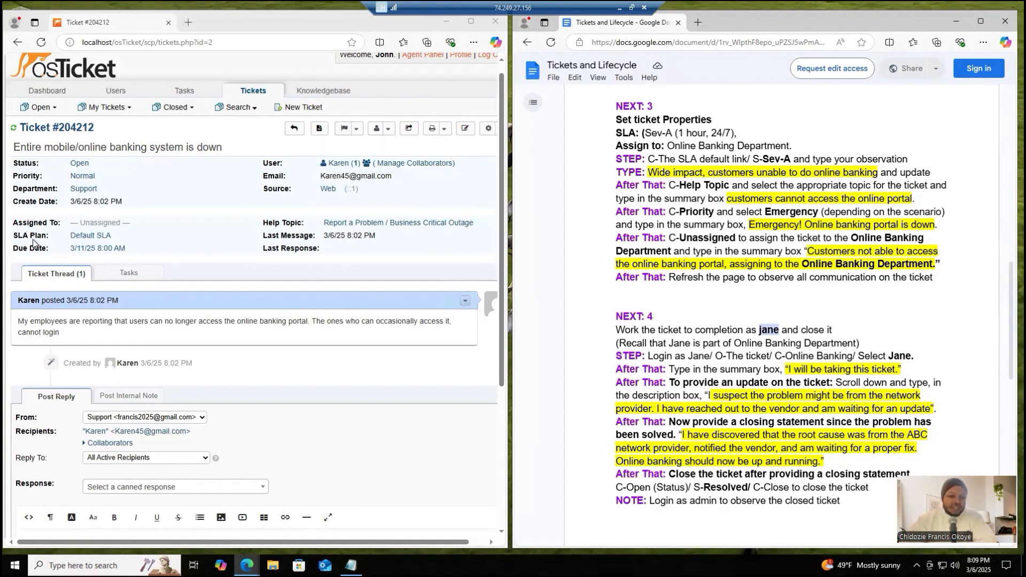
pyautogui.click(96, 236)
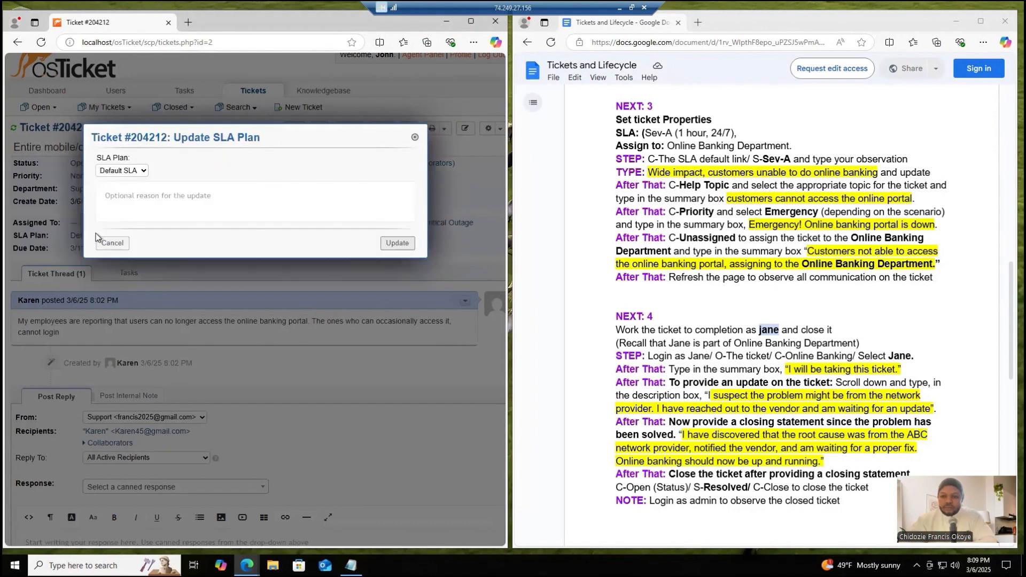
pyautogui.click(133, 174)
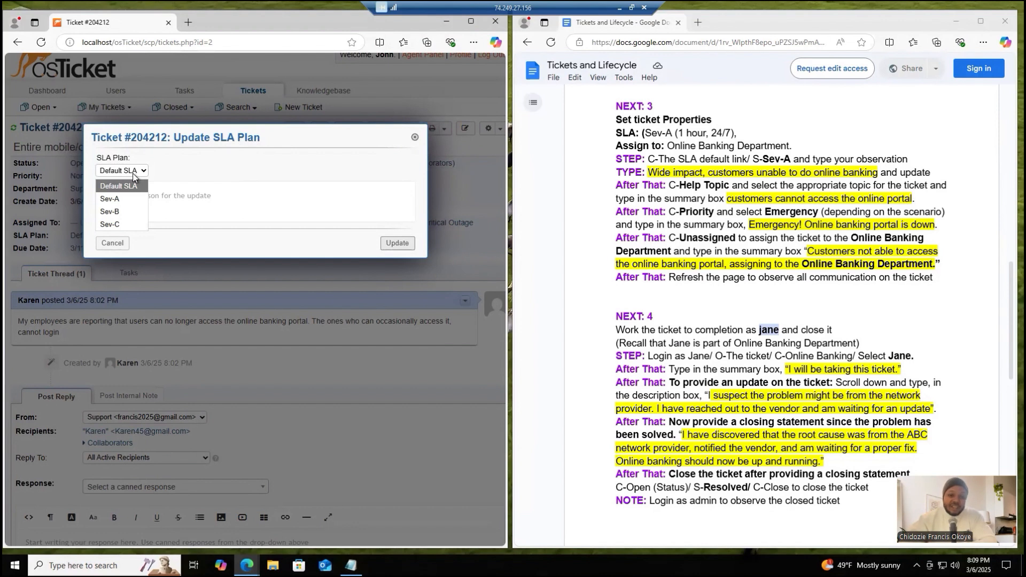
pyautogui.click(114, 200)
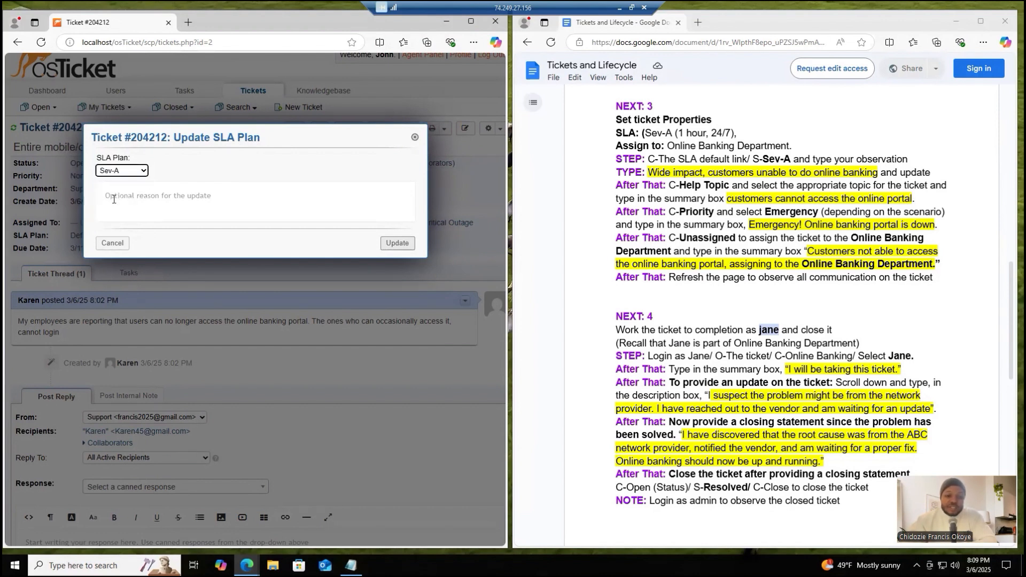
pyautogui.click(137, 174)
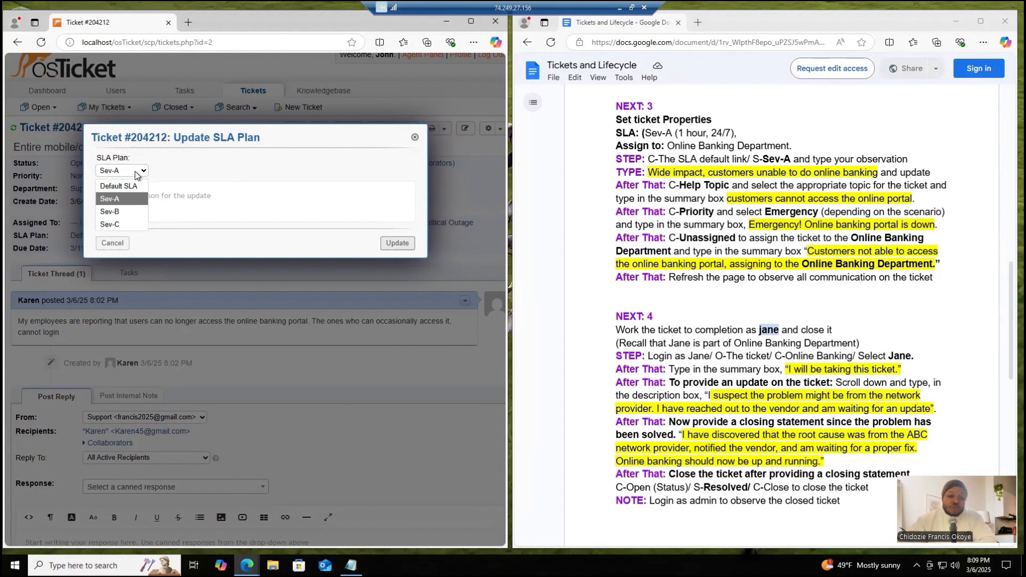
pyautogui.click(119, 200)
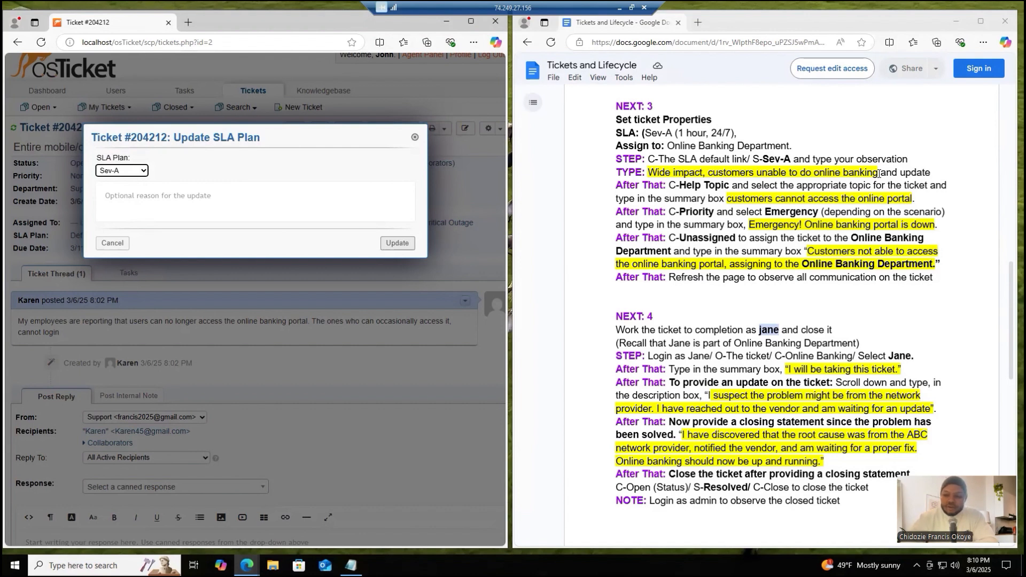
pyautogui.moveTo(879, 174); pyautogui.dragTo(649, 173)
pyautogui.hotkey('ctrl', 'c')
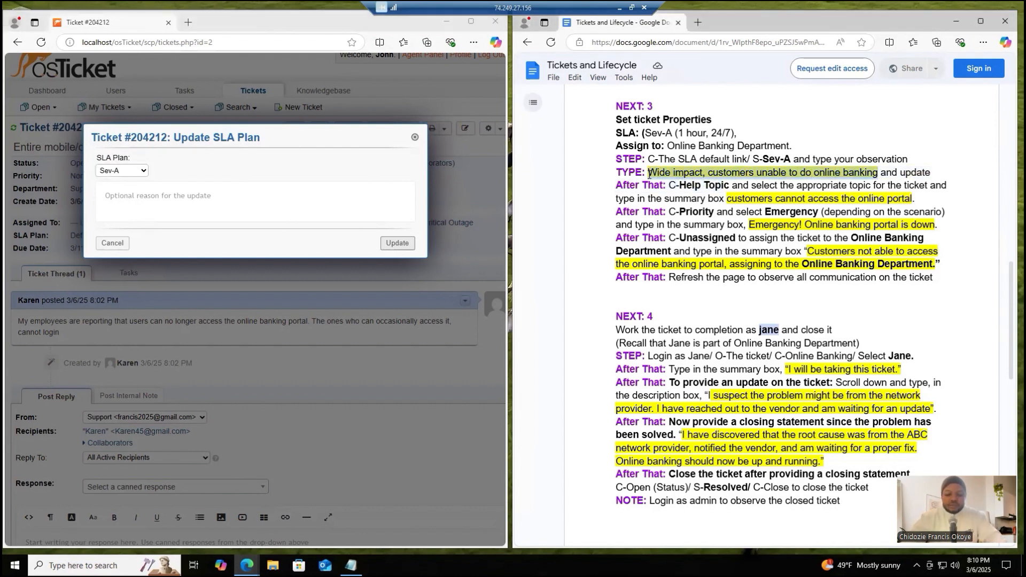
pyautogui.click(251, 201)
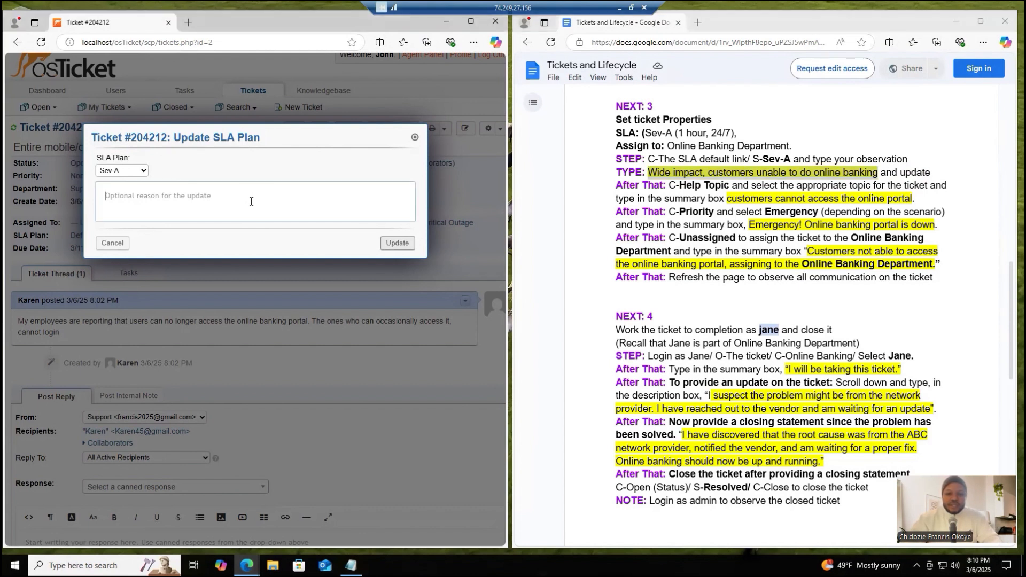
pyautogui.hotkey('ctrl', 'v')
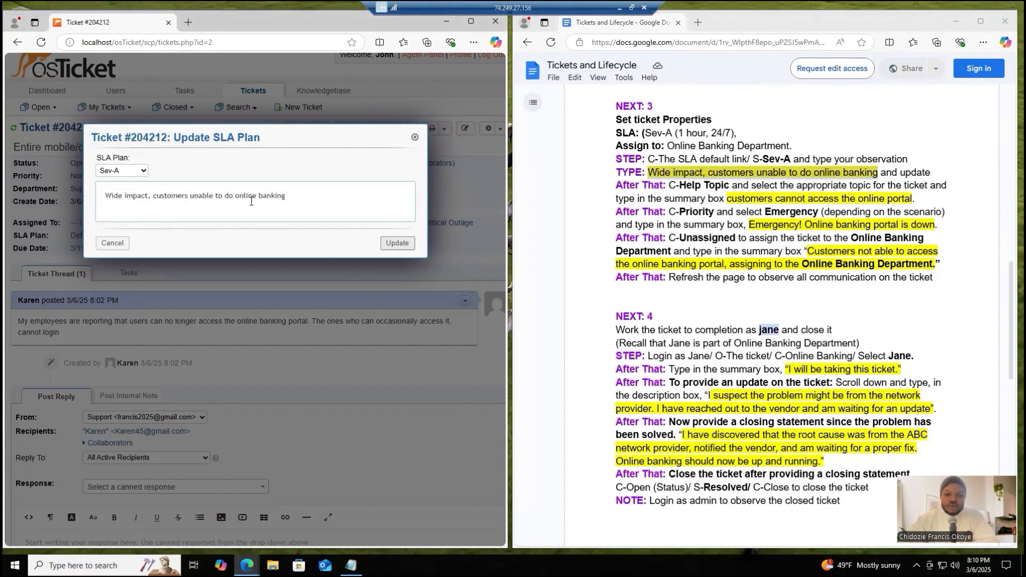
pyautogui.click(398, 243)
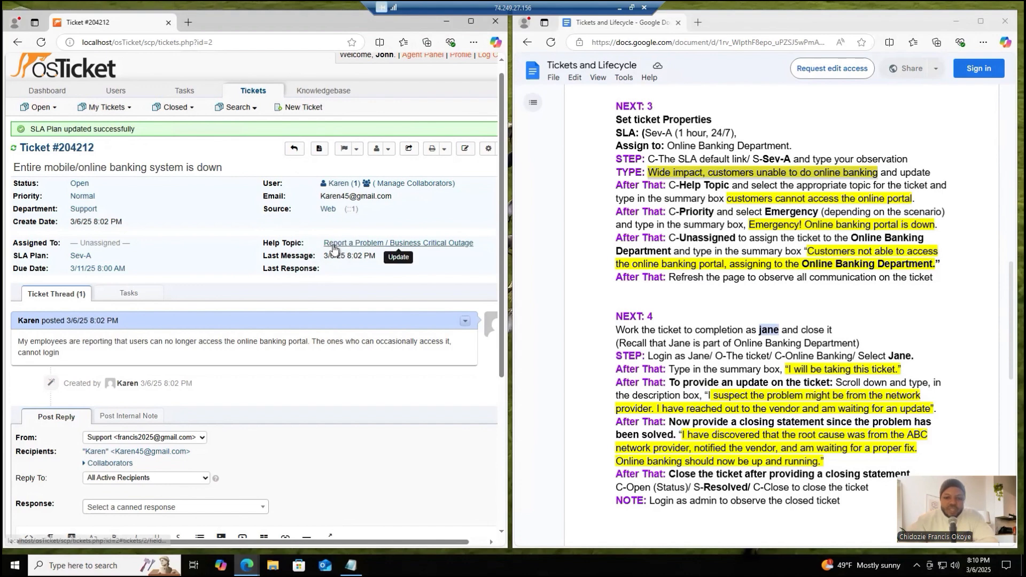
# - Update the ticket's help topic with Report a Problem / Business Critical Outage selected, leaving the reason empty
pyautogui.click(360, 245)
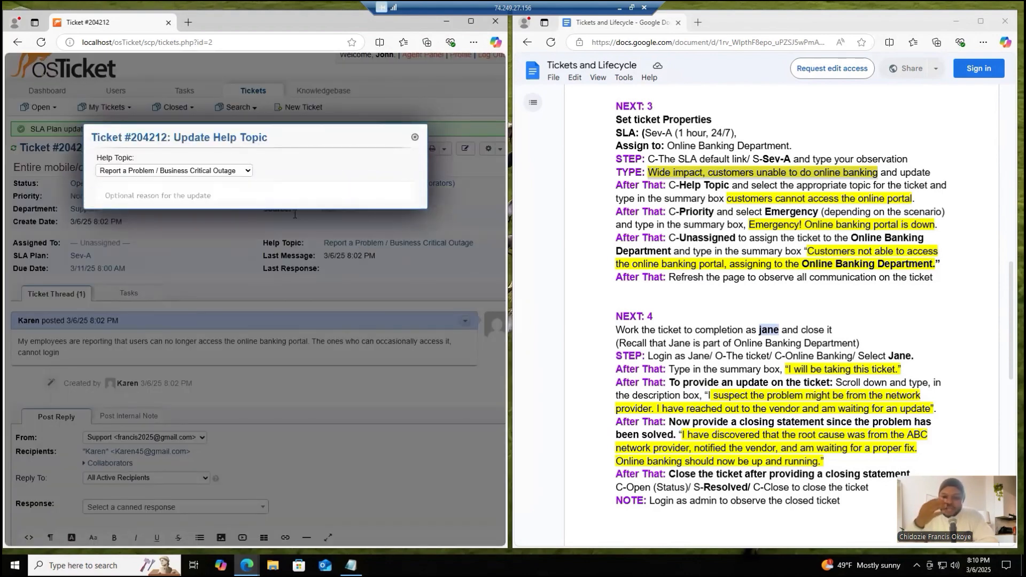
pyautogui.click(205, 171)
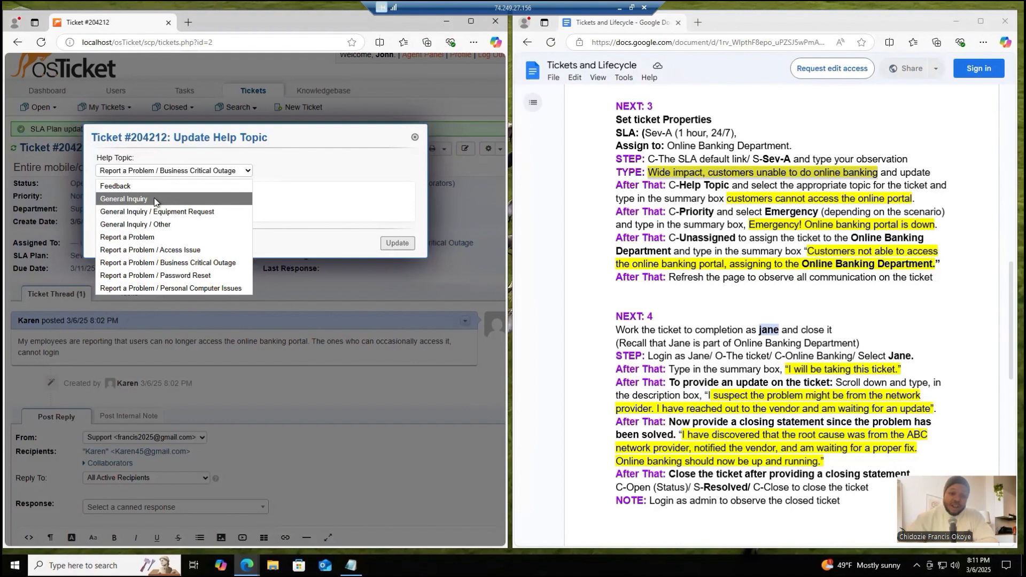
pyautogui.click(303, 197)
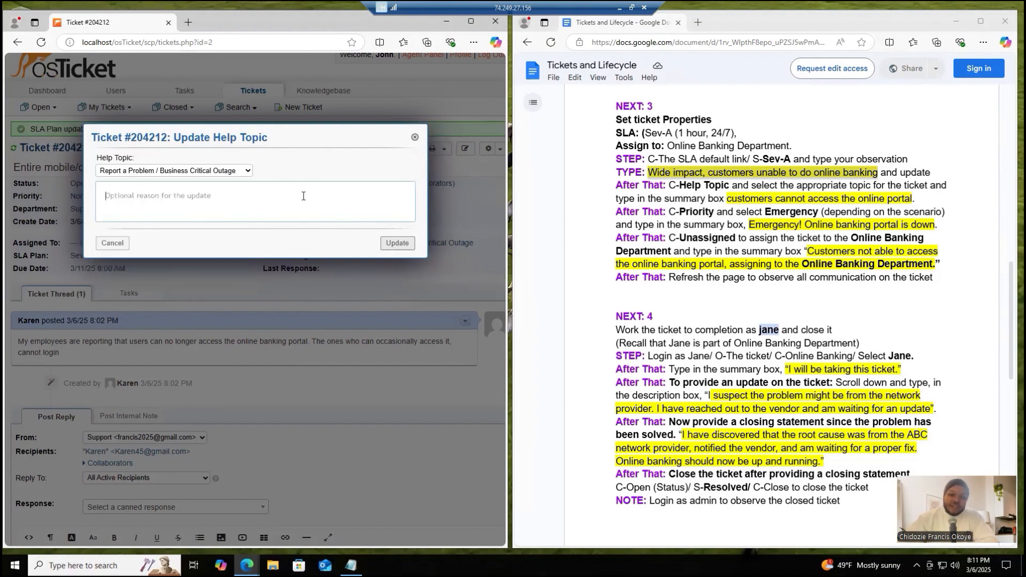
pyautogui.click(174, 172)
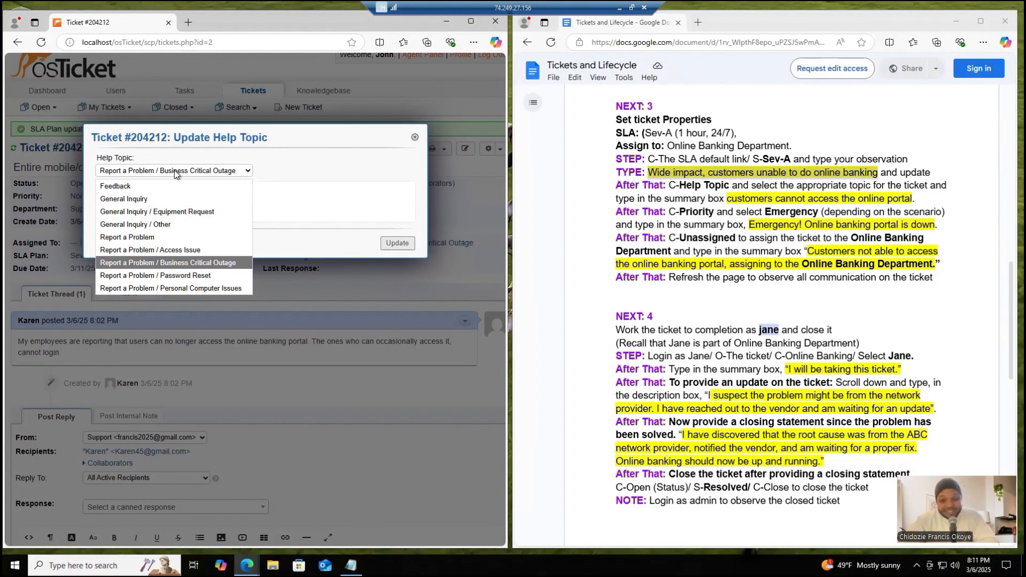
pyautogui.click(178, 261)
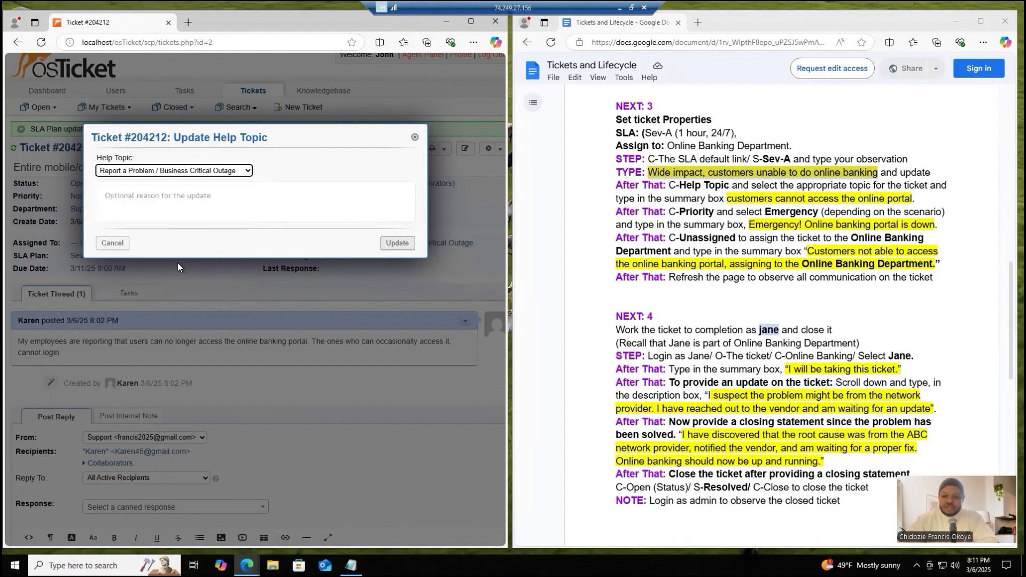
pyautogui.click(397, 243)
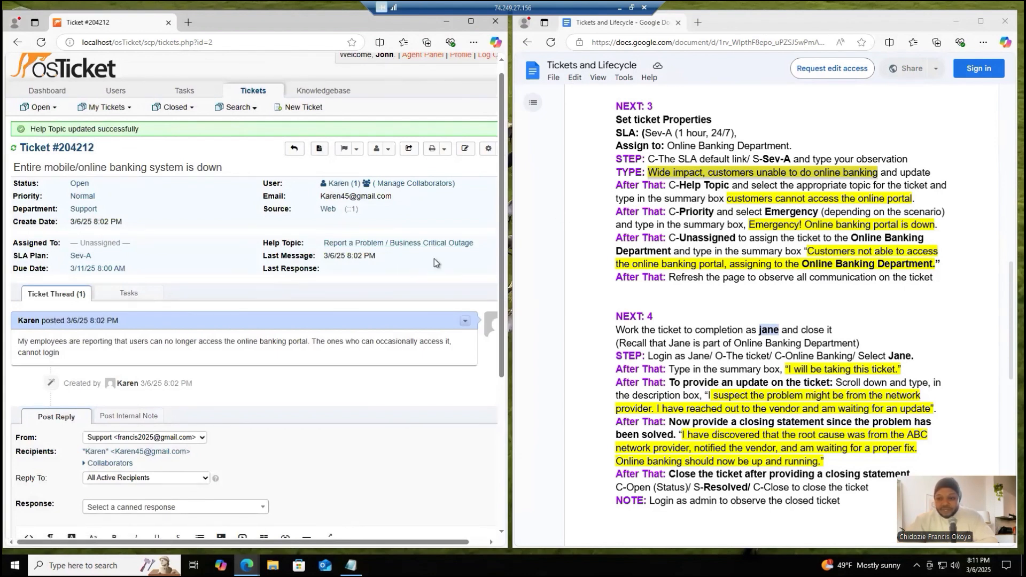
# - Submit the help topic update again, keeping Report a Problem / Business Critical Outage and adding the reason "customers cannot access the online portal"
pyautogui.click(400, 243)
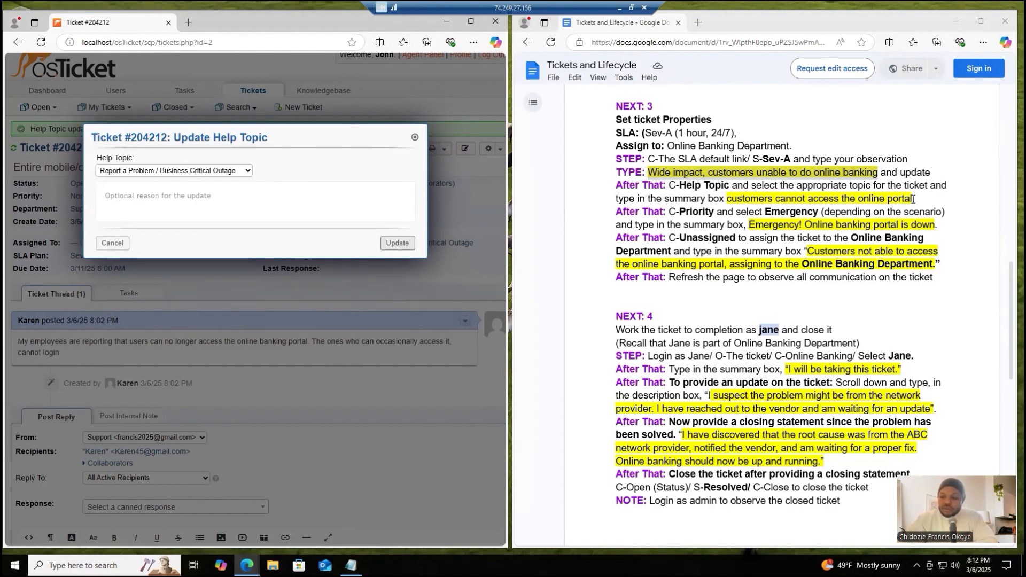
pyautogui.moveTo(913, 199); pyautogui.dragTo(729, 200)
pyautogui.hotkey('ctrl', 'c')
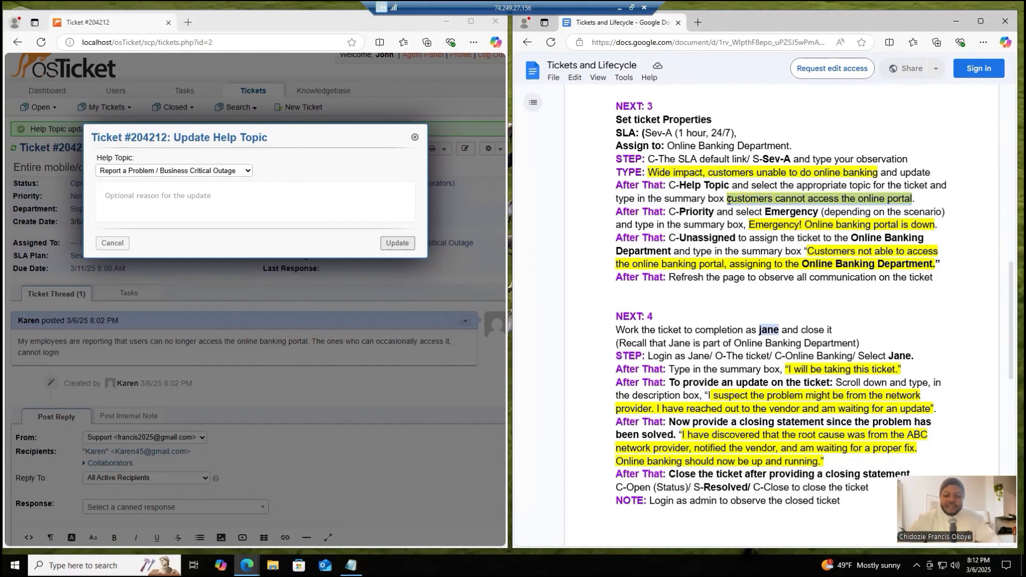
pyautogui.click(296, 201)
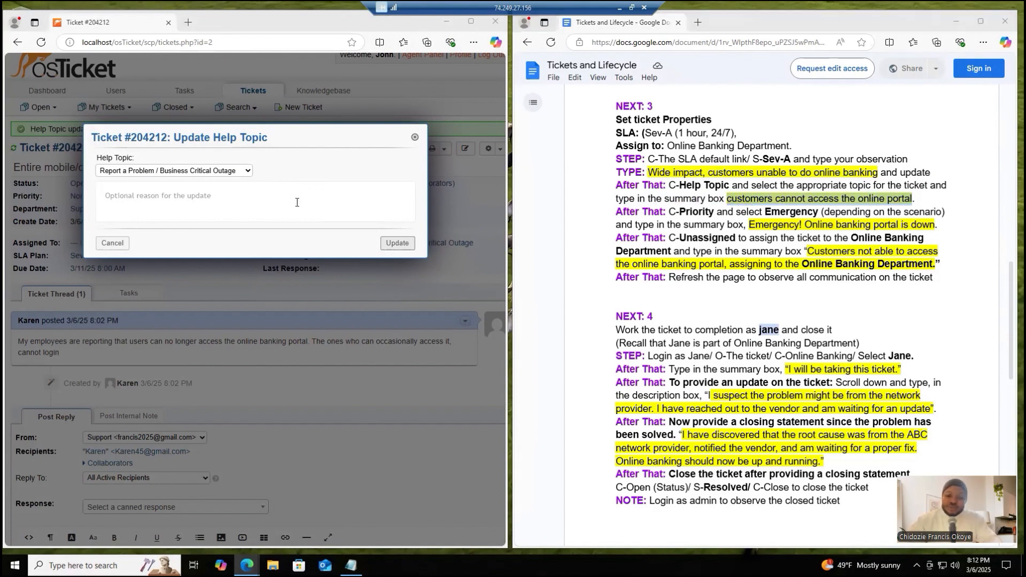
pyautogui.hotkey('ctrl', 'v')
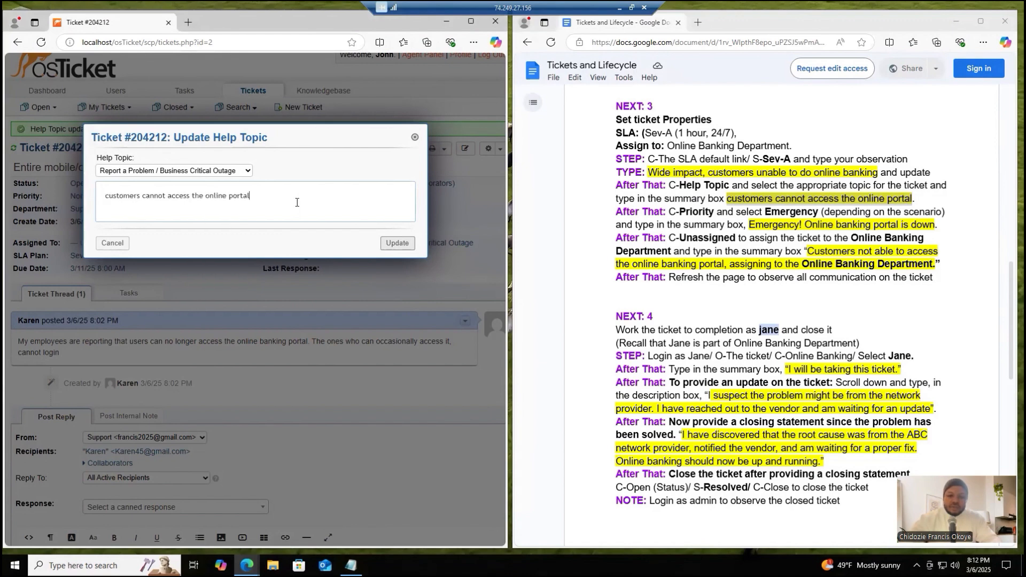
pyautogui.click(407, 245)
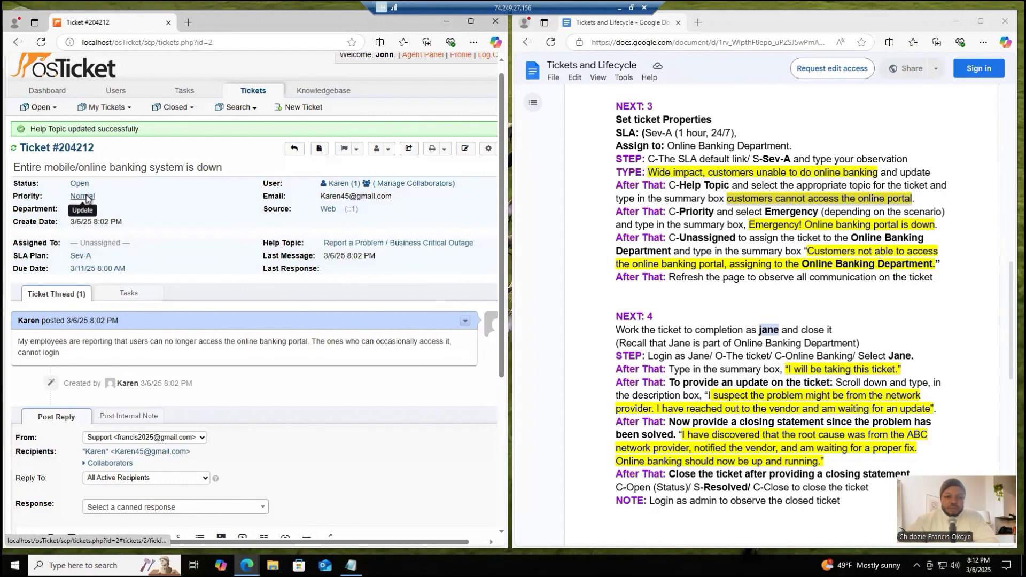
# - Update the ticket's priority level to Emergency with the reason "Emergency! Online banking portal is down"
pyautogui.click(85, 197)
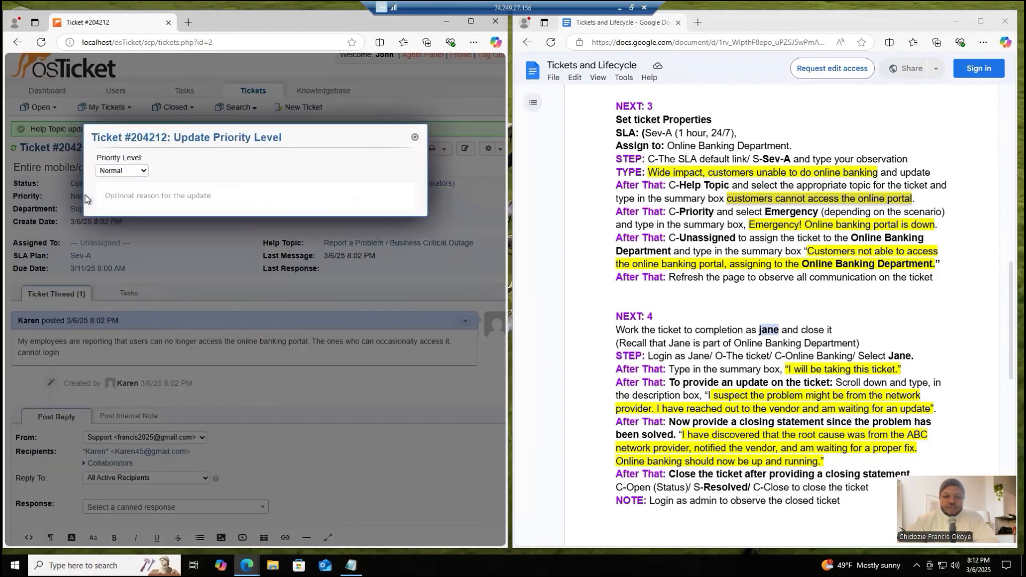
pyautogui.click(131, 174)
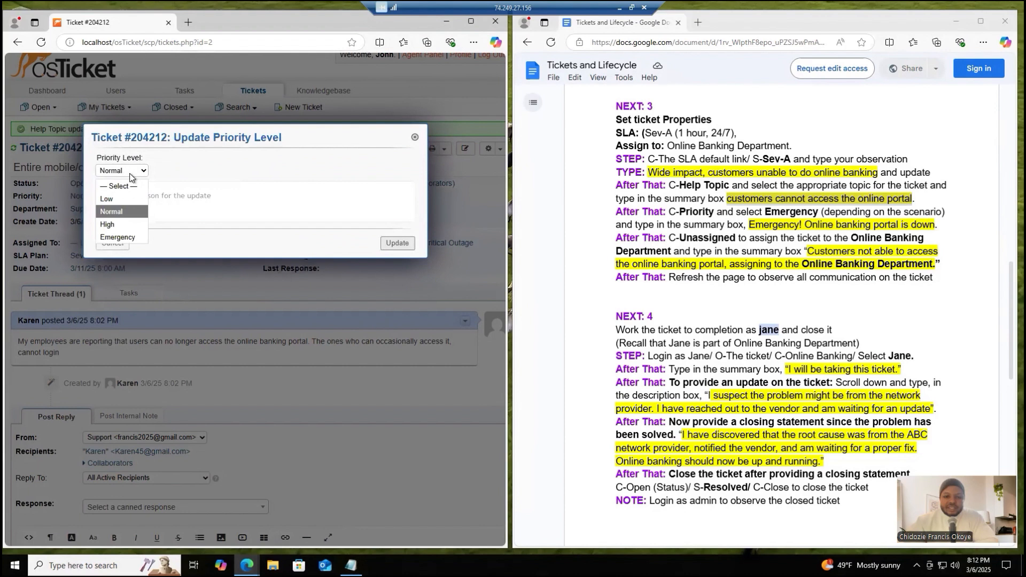
pyautogui.click(121, 237)
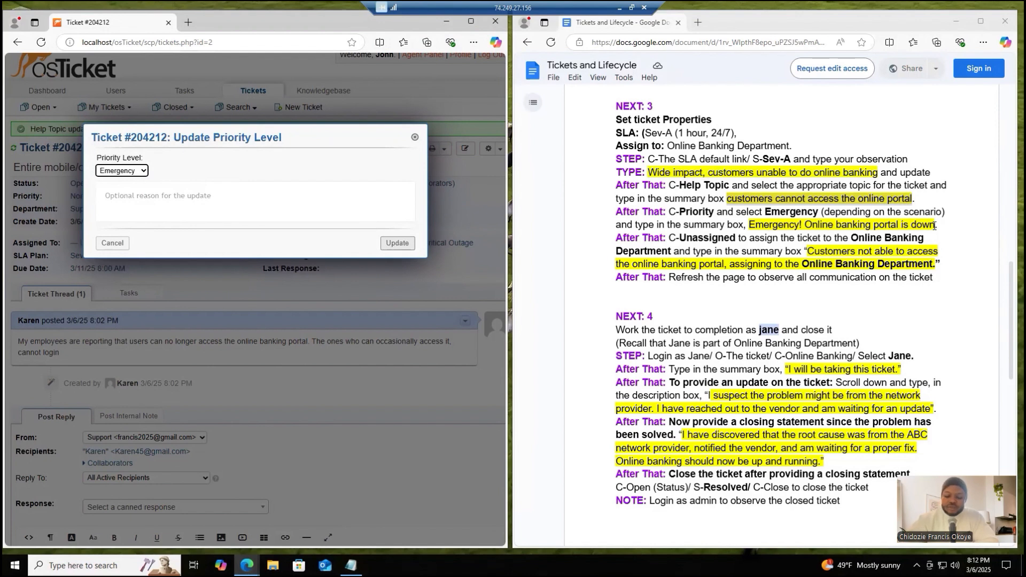
pyautogui.moveTo(934, 226); pyautogui.dragTo(748, 226)
pyautogui.hotkey('ctrl', 'c')
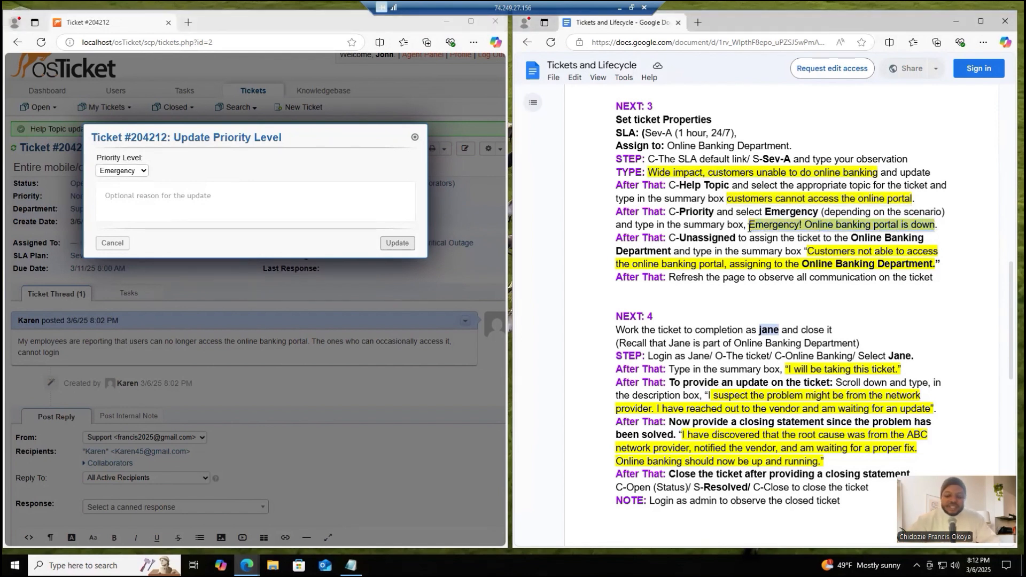
pyautogui.click(391, 191)
pyautogui.hotkey('ctrl', 'v')
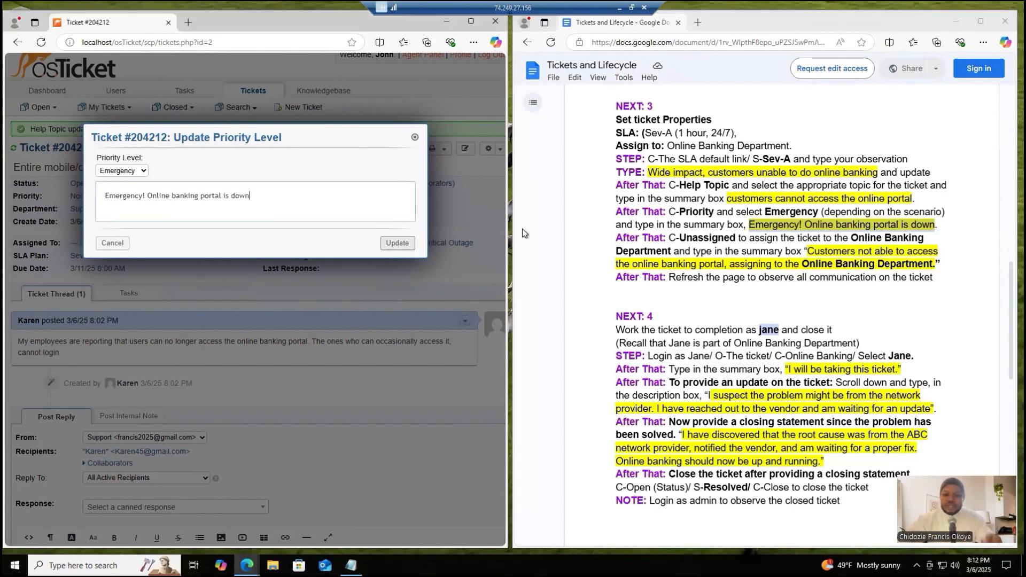
pyautogui.click(405, 244)
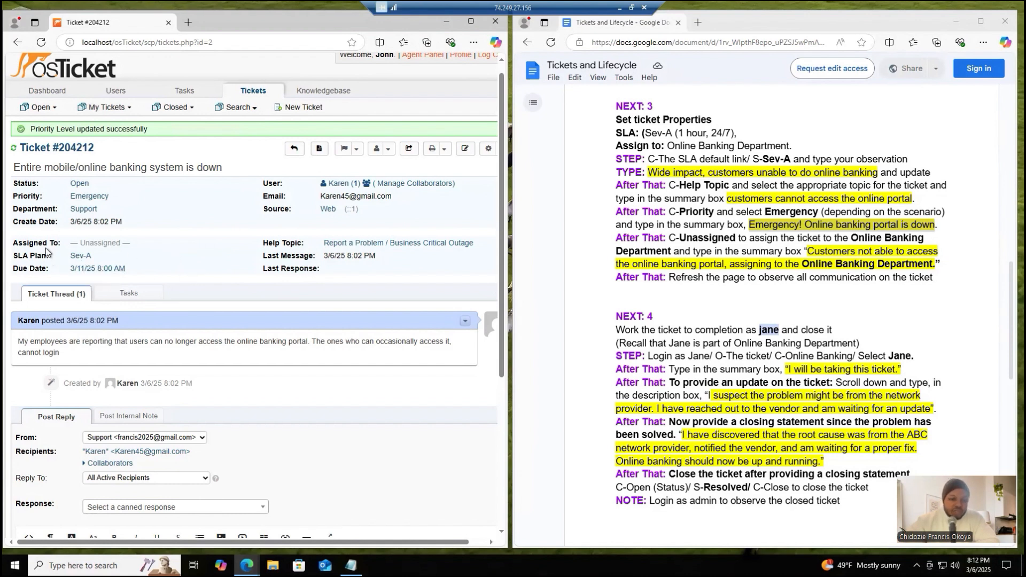
# - Assign the banking outage ticket to the Online Banking team with the reason "Customers not able to access the online banking portal, assigning to the Online Banking Department."
pyautogui.click(98, 244)
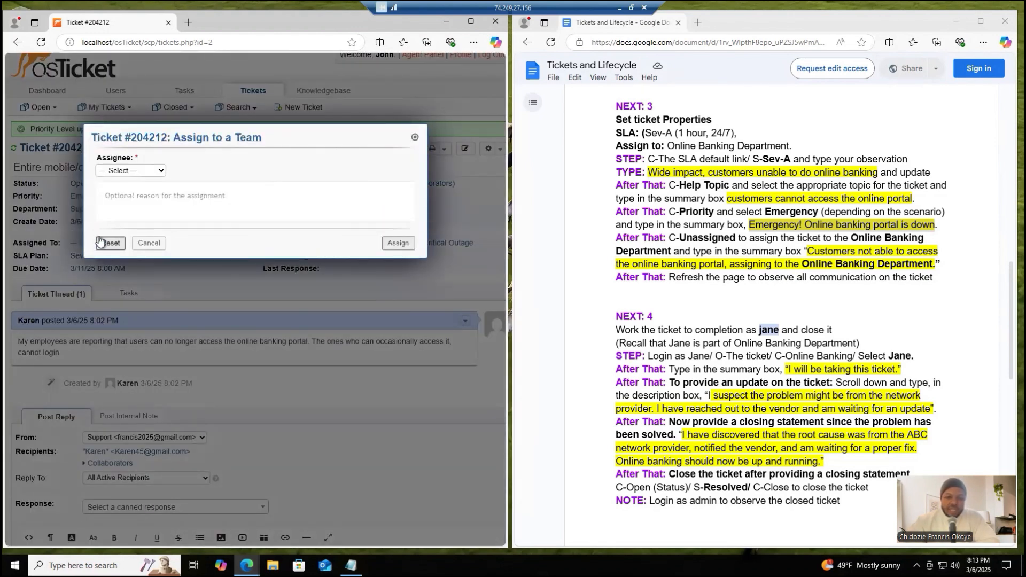
pyautogui.click(130, 172)
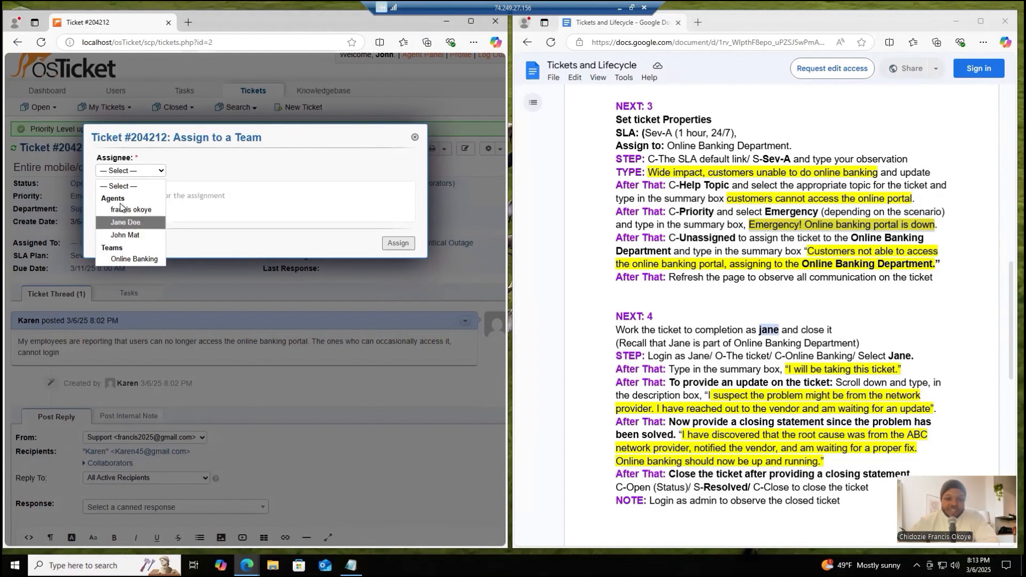
pyautogui.click(124, 259)
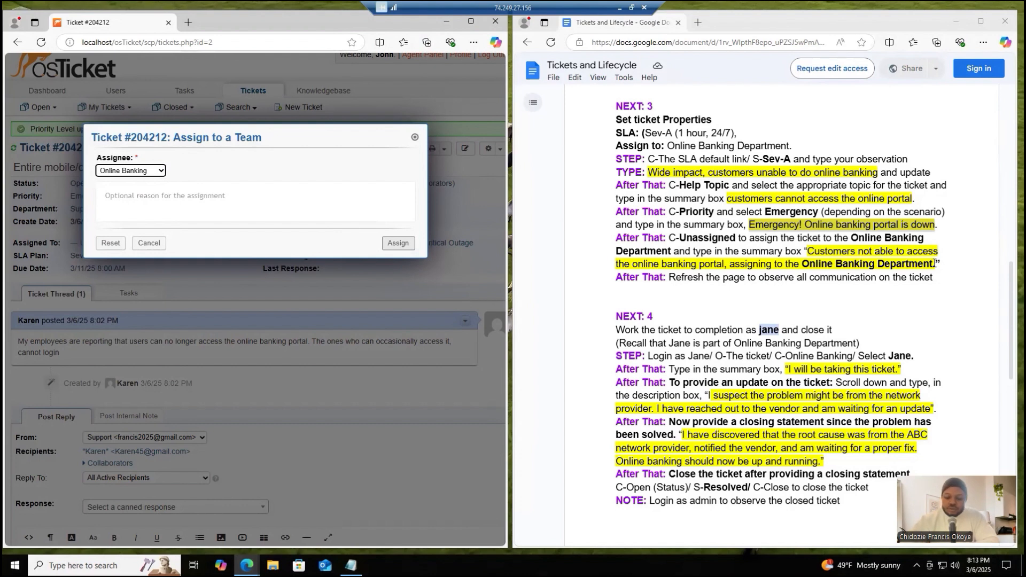
pyautogui.moveTo(935, 263); pyautogui.dragTo(809, 255)
pyautogui.hotkey('ctrl', 'c')
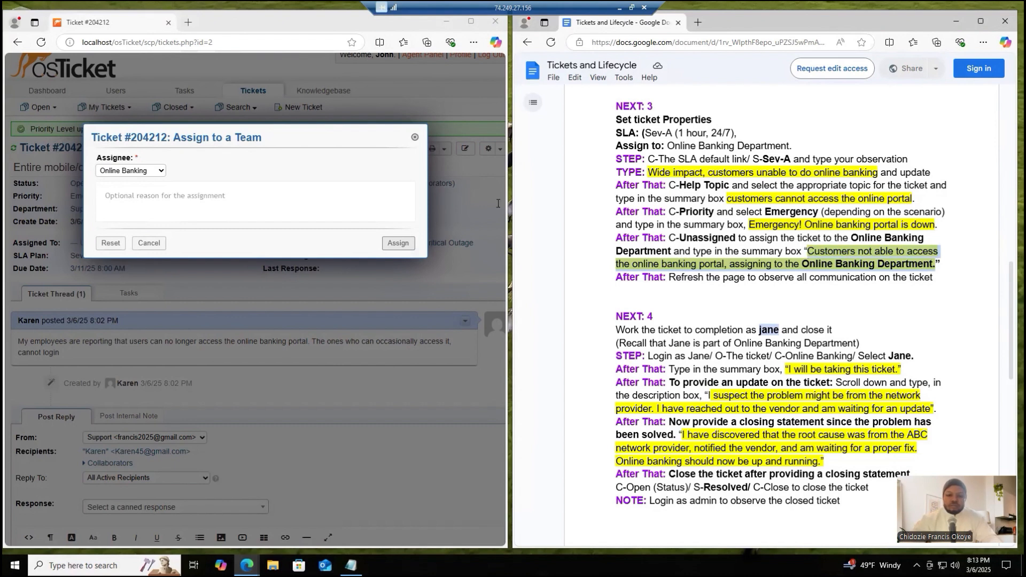
pyautogui.click(364, 201)
pyautogui.hotkey('ctrl', 'v')
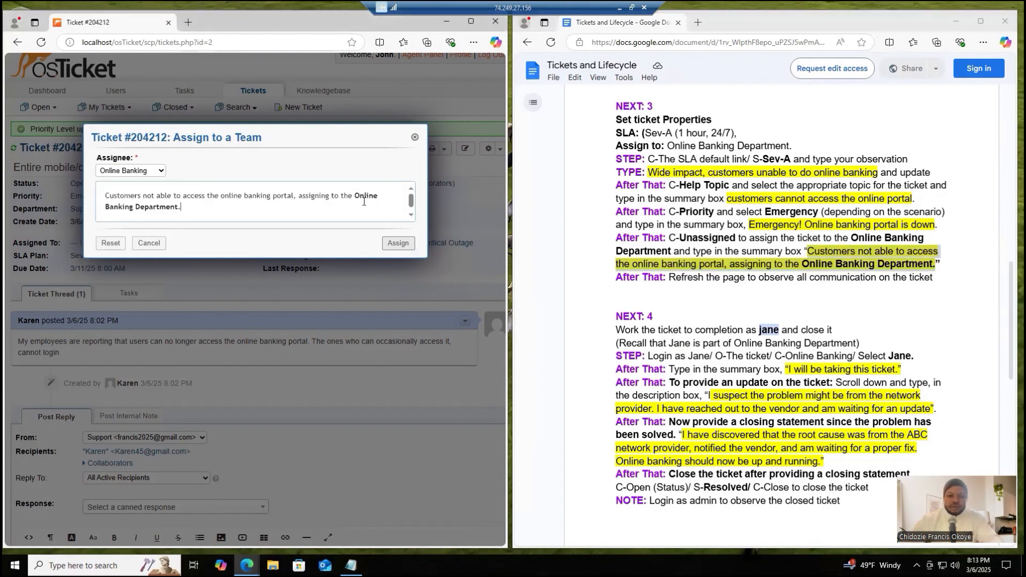
pyautogui.click(396, 243)
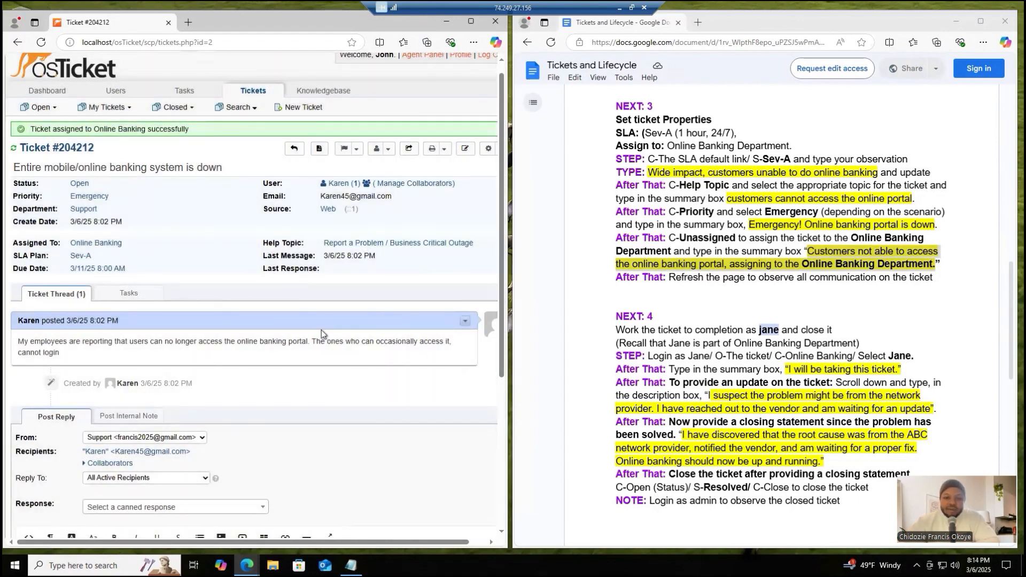
# - Refresh the ticket page and review its properties and all communication recorded in the thread
pyautogui.click(41, 44)
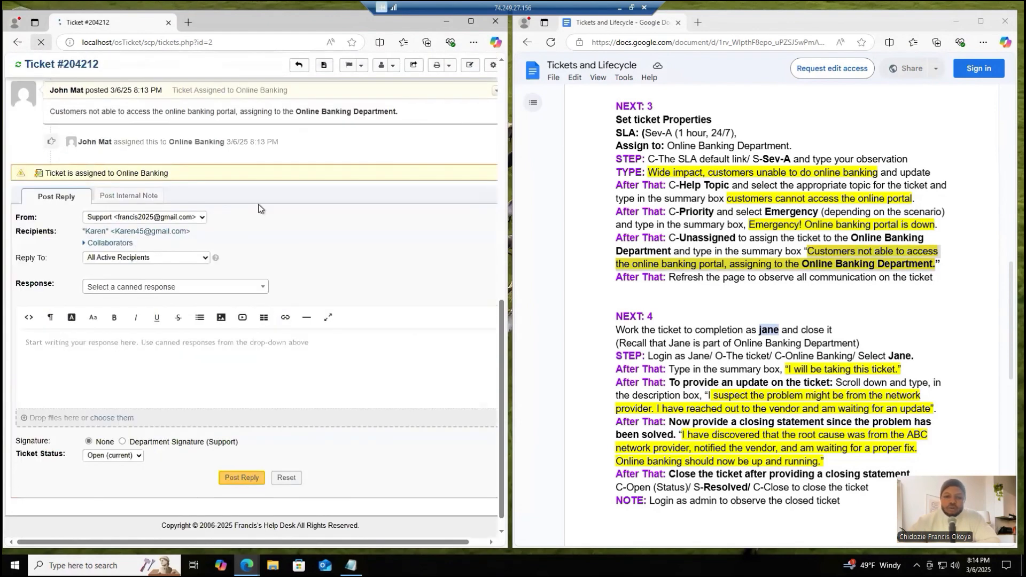
pyautogui.moveTo(501, 366); pyautogui.dragTo(501, 133)
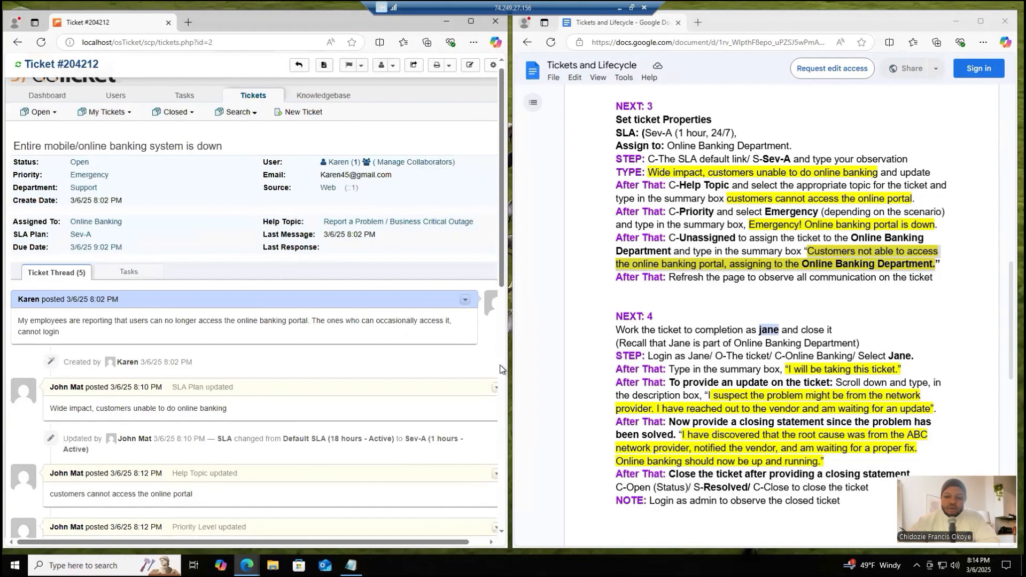
pyautogui.scroll(1, 502, 369)
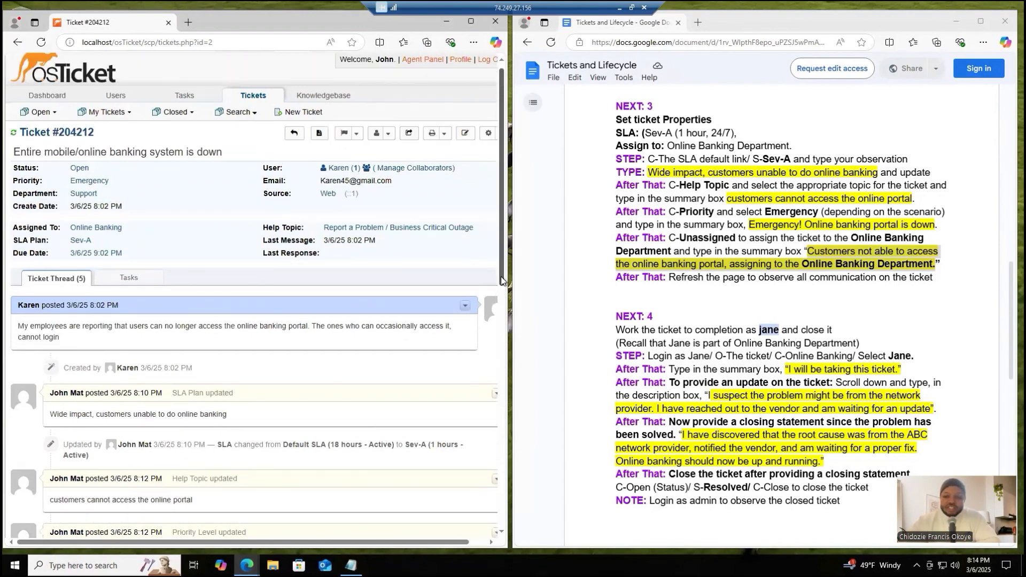
pyautogui.scroll(-1, 502, 277)
pyautogui.scroll(-3, 504, 326)
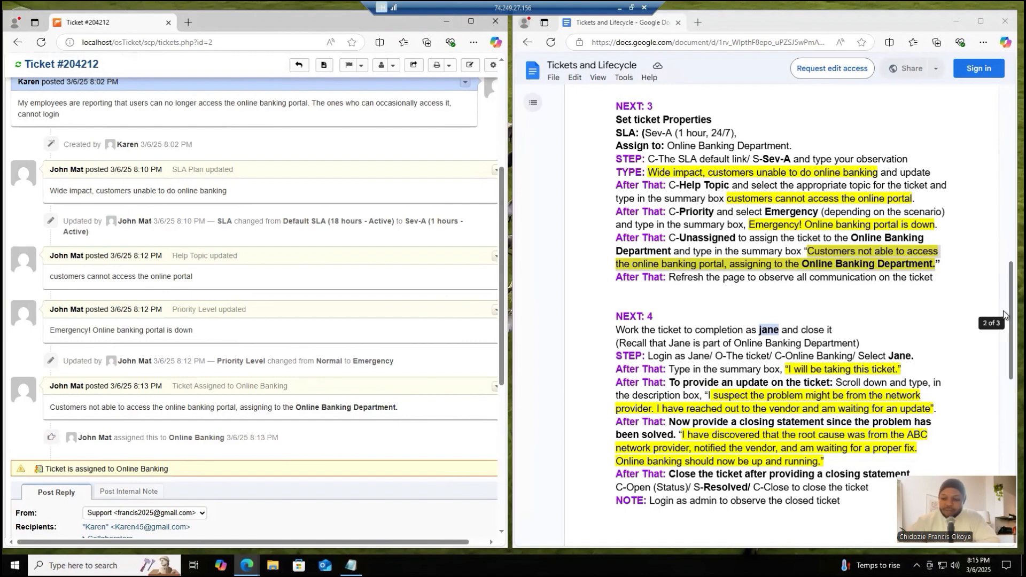
# - Bring up the checklist's NEXT: 4 task and log the current help desk agent out of osTicket
pyautogui.moveTo(1004, 315); pyautogui.dragTo(1003, 366)
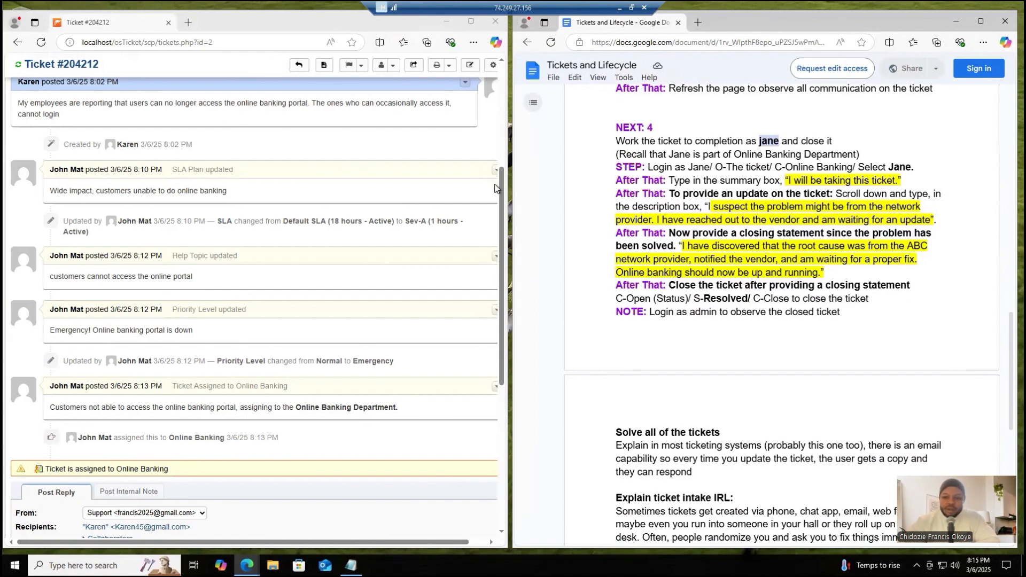
pyautogui.moveTo(501, 192); pyautogui.dragTo(500, 86)
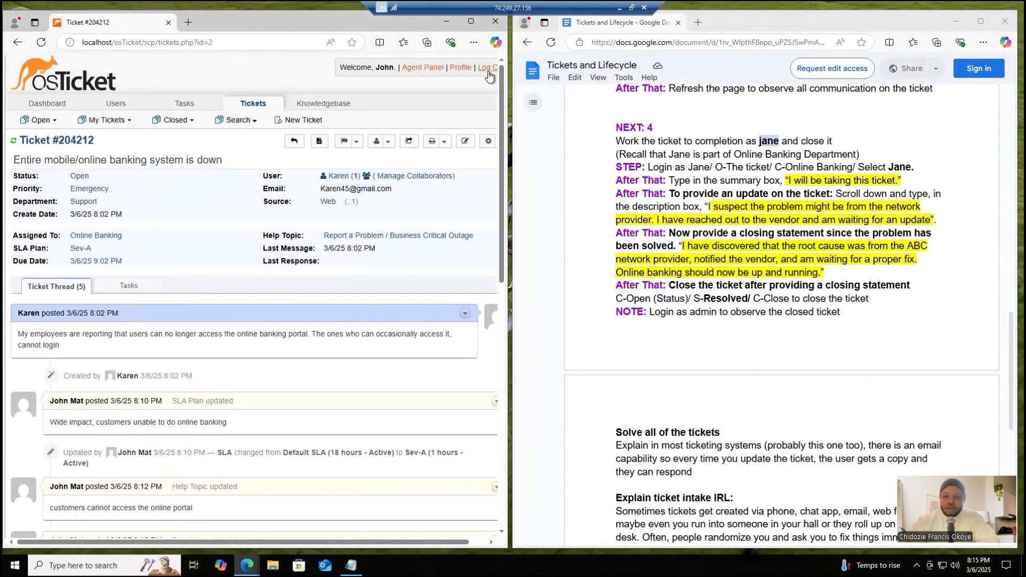
pyautogui.click(488, 70)
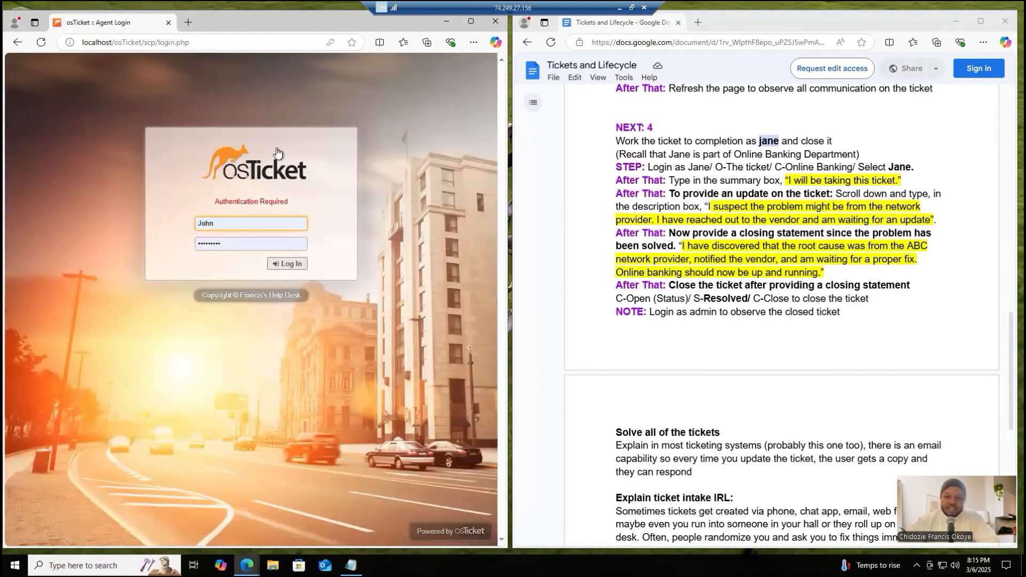
# - Log in as the Online Banking agent named in the checklist, entering the username and account password, and save the login in the browser
pyautogui.doubleClick(224, 223)
pyautogui.write('J')
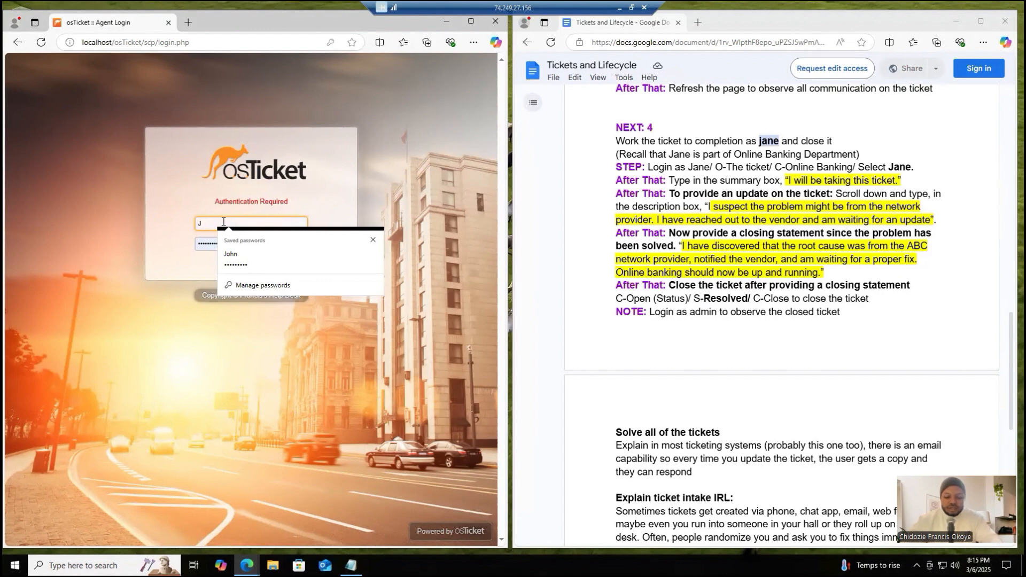
pyautogui.write('ane')
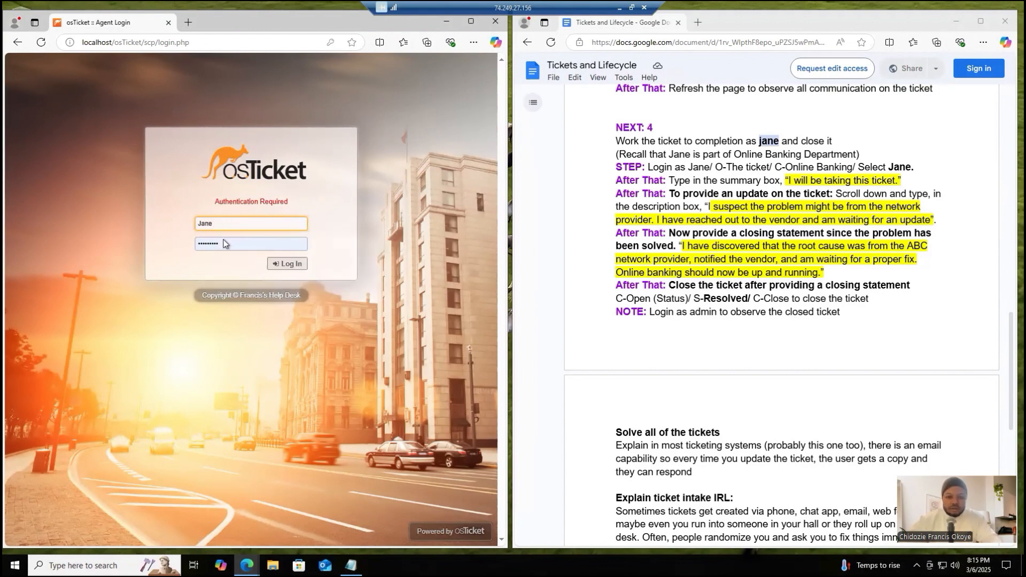
pyautogui.click(224, 241)
pyautogui.press('BackSpace')
pyautogui.press('BackSpace')
pyautogui.press('BackSpace')
pyautogui.press('BackSpace')
pyautogui.press('BackSpace')
pyautogui.press('BackSpace')
pyautogui.press('BackSpace')
pyautogui.press('BackSpace')
pyautogui.press('BackSpace')
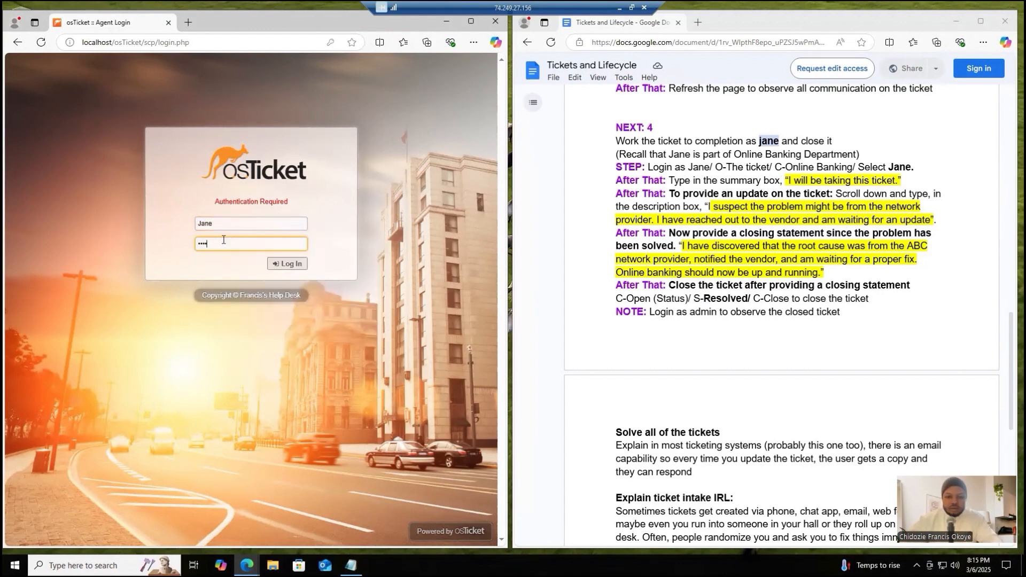
pyautogui.write('*********')
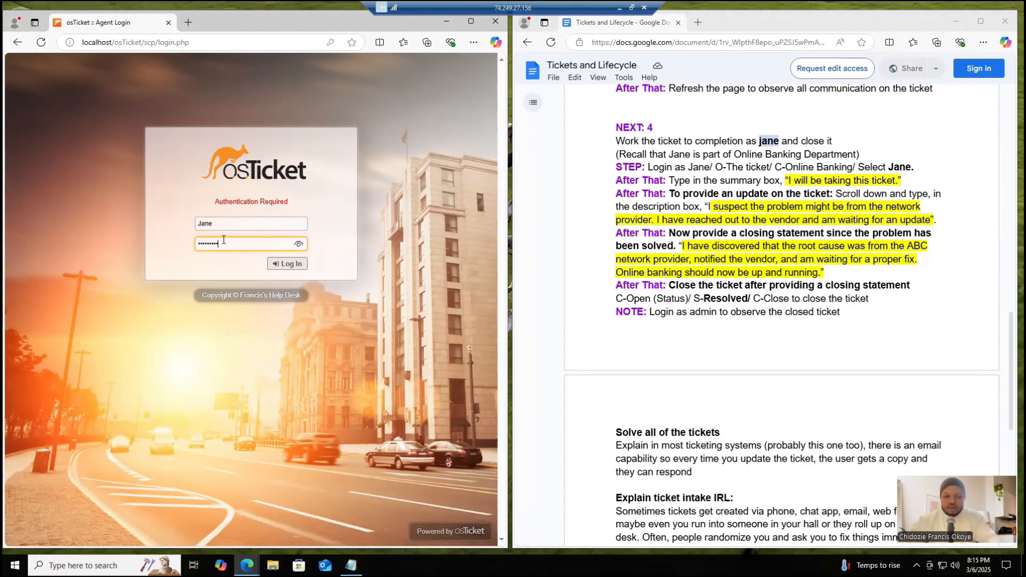
pyautogui.click(287, 263)
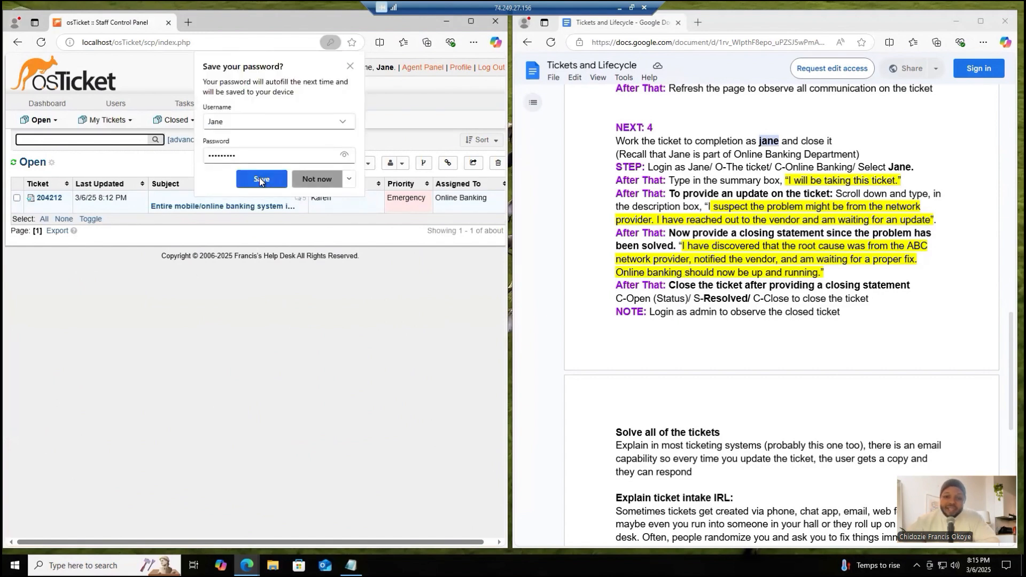
pyautogui.click(255, 178)
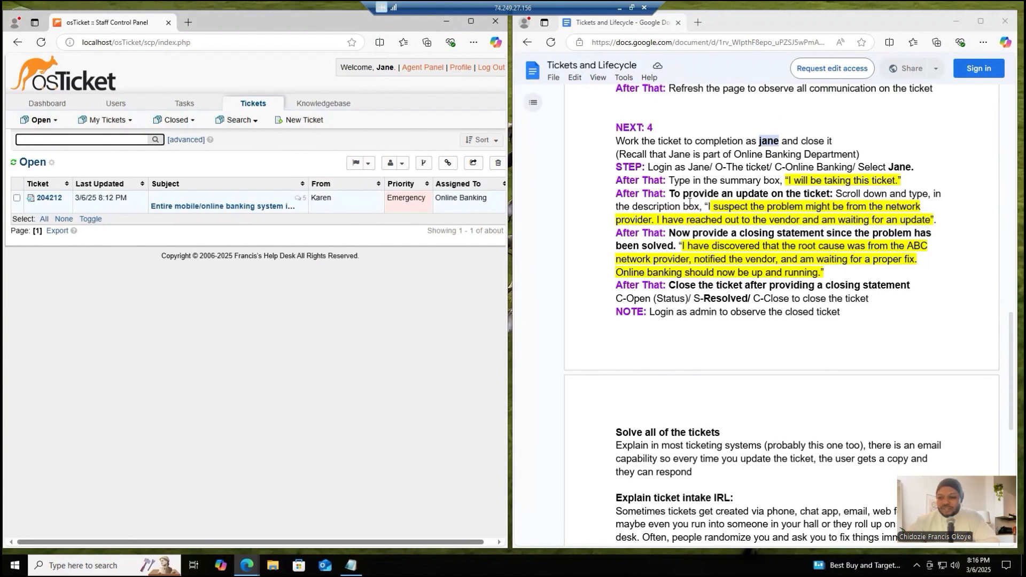
# - Open the "Entire mobile/online banking system is down" ticket from the open queue and show its properties
pyautogui.click(41, 199)
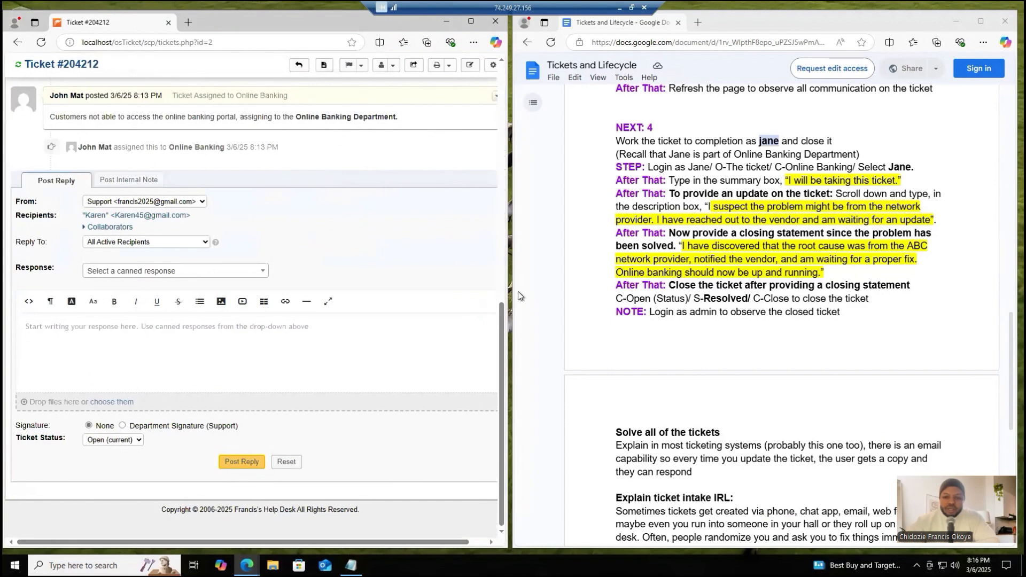
pyautogui.scroll(5, 502, 320)
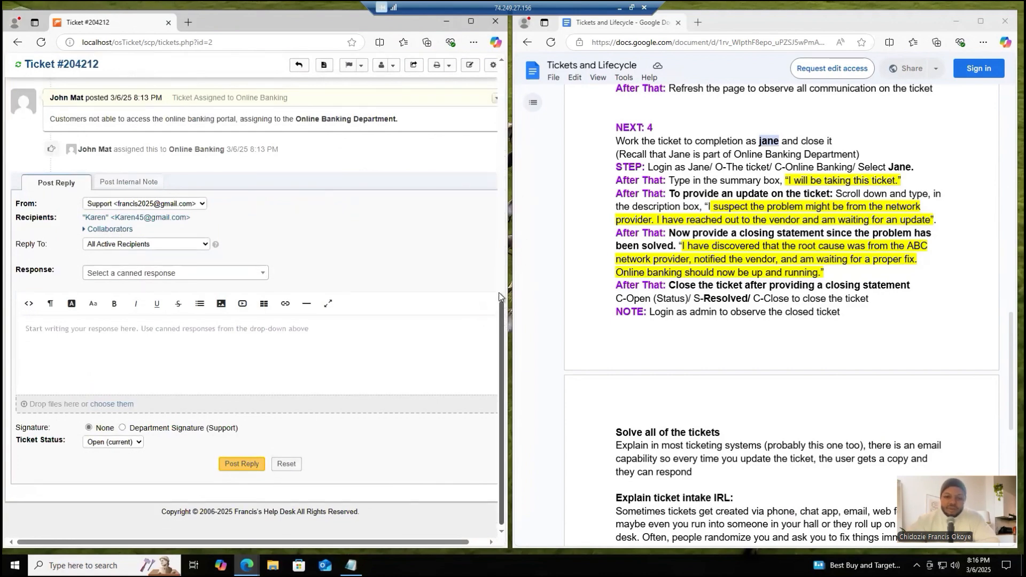
pyautogui.scroll(5, 488, 171)
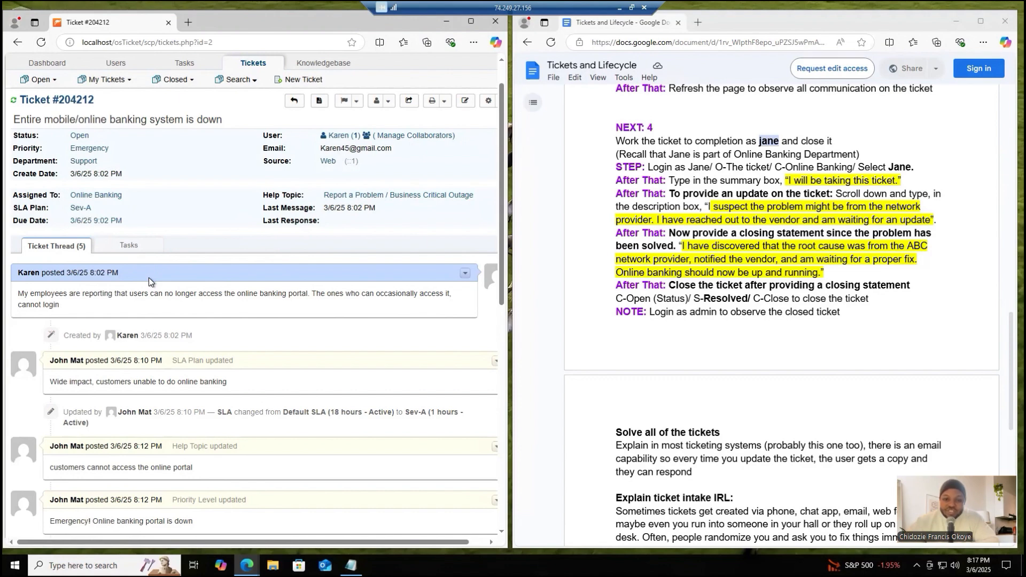
# - Reassign the ticket from the Online Banking team to the logged-in agent with the reason "I will be taking this ticket."
pyautogui.click(87, 195)
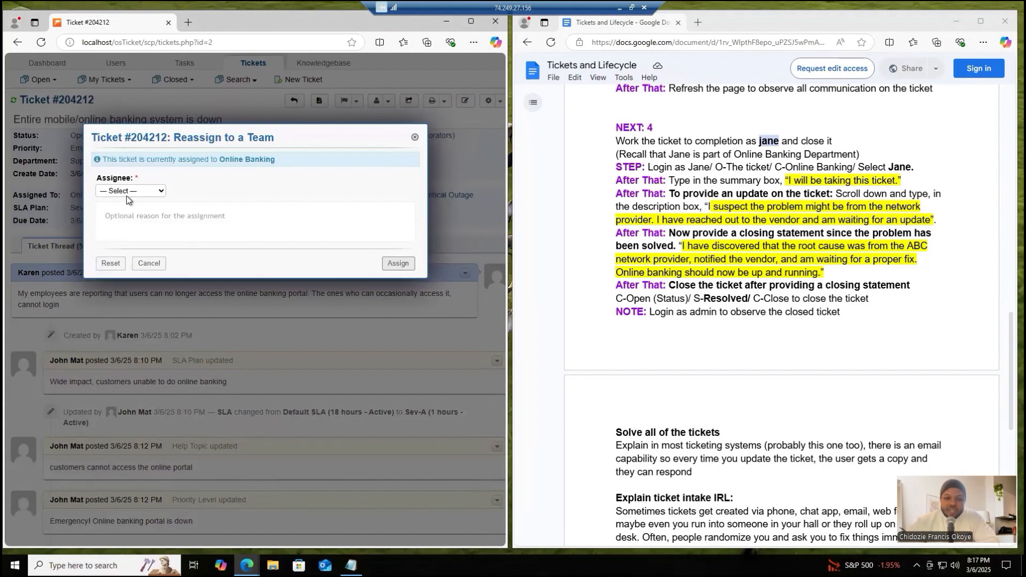
pyautogui.click(128, 192)
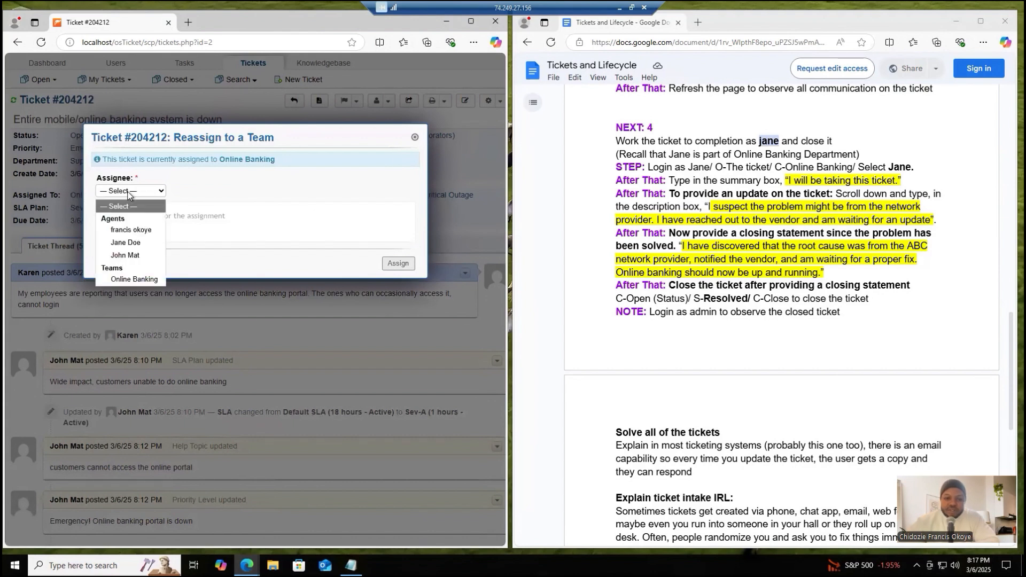
pyautogui.click(134, 243)
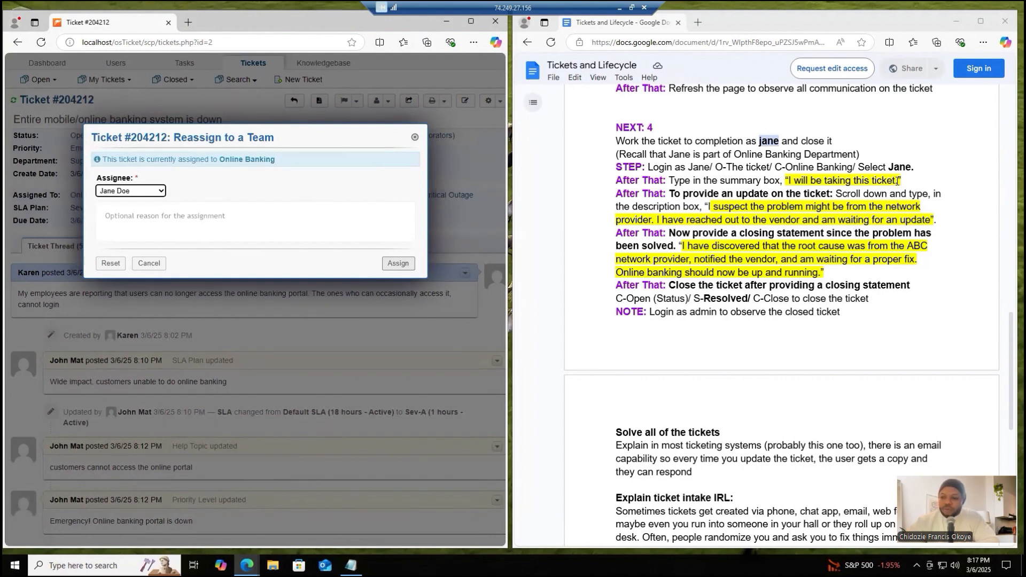
pyautogui.moveTo(897, 180); pyautogui.dragTo(789, 183)
pyautogui.hotkey('ctrl', 'c')
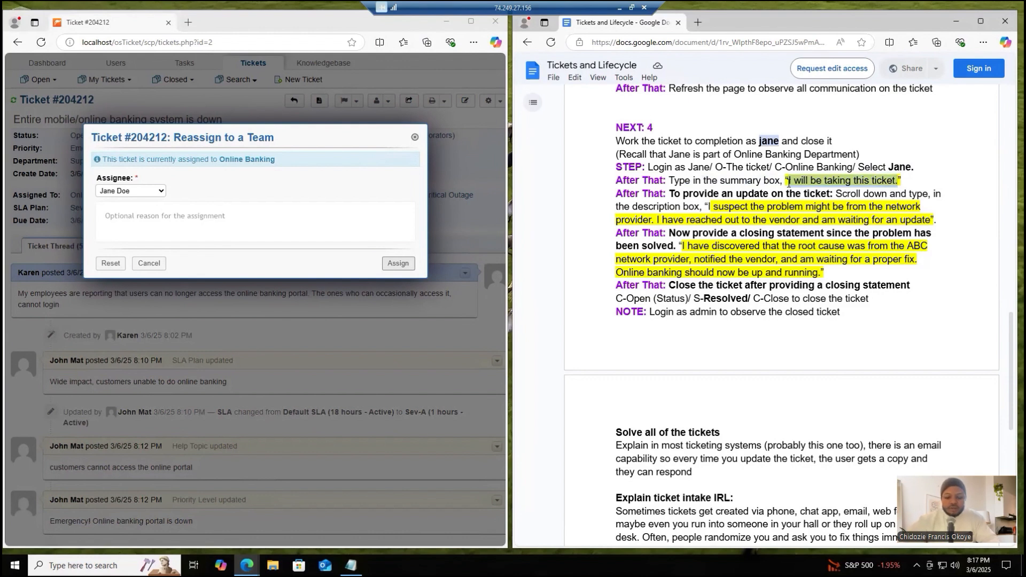
pyautogui.click(334, 217)
pyautogui.hotkey('ctrl', 'v')
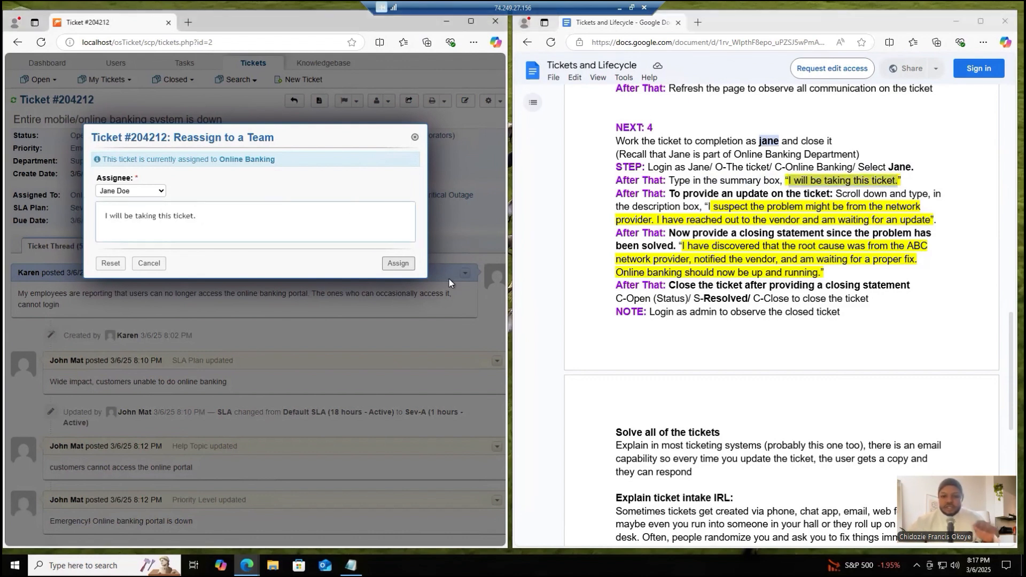
pyautogui.click(401, 267)
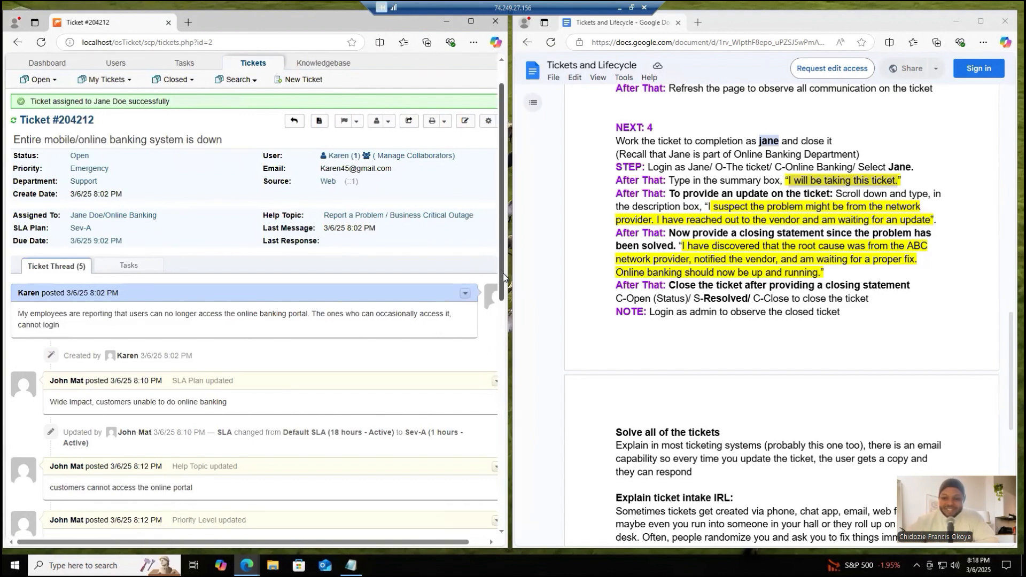
pyautogui.moveTo(501, 273); pyautogui.dragTo(499, 258)
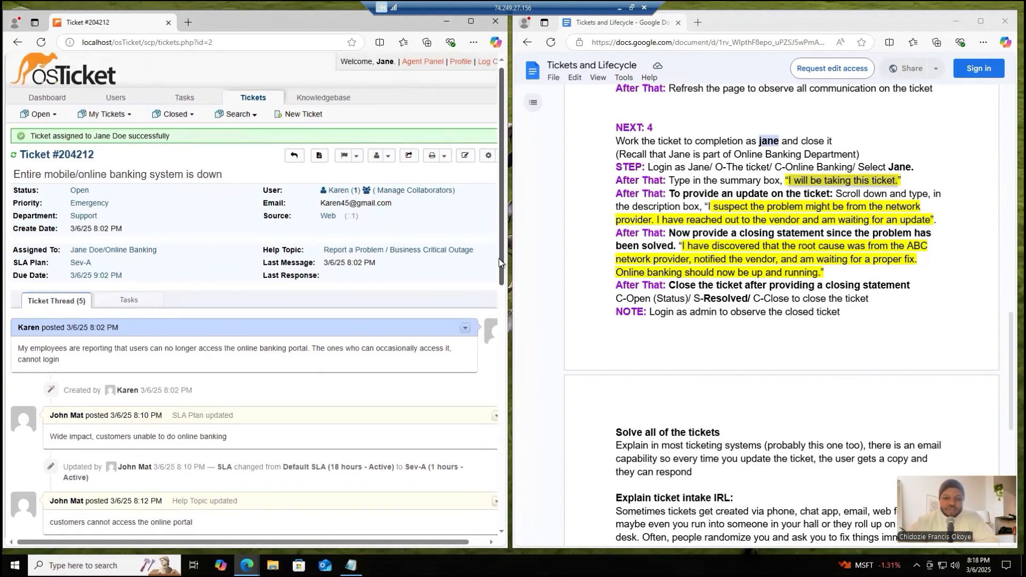
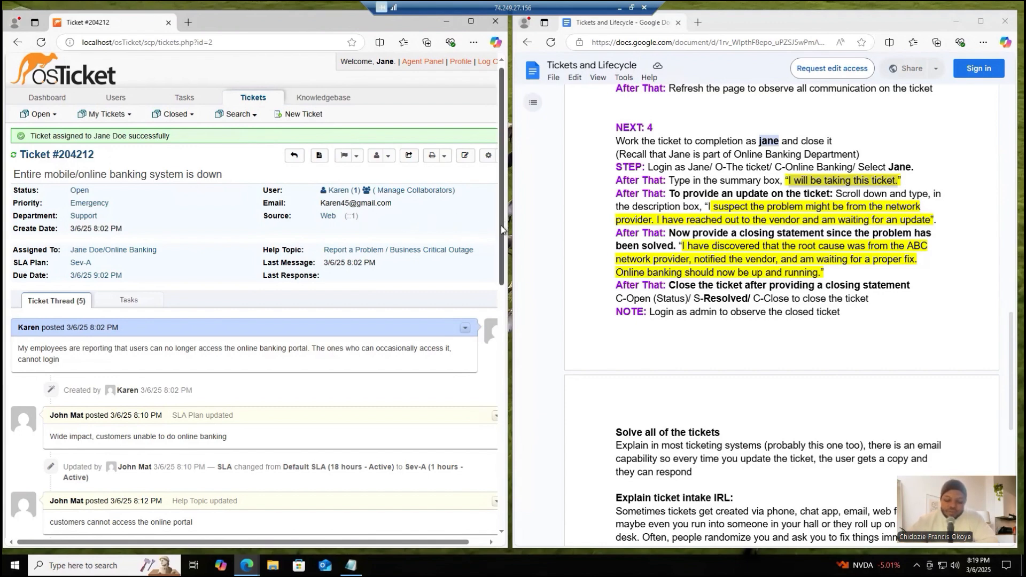
# - Post the ticket reply "I suspect the problem might be from the network provider. I have reached out to the vendor and am waiting for an update"
pyautogui.moveTo(503, 230)
pyautogui.mouseDown()
pyautogui.moveTo(504, 256)
pyautogui.moveTo(502, 234)
pyautogui.mouseUp()
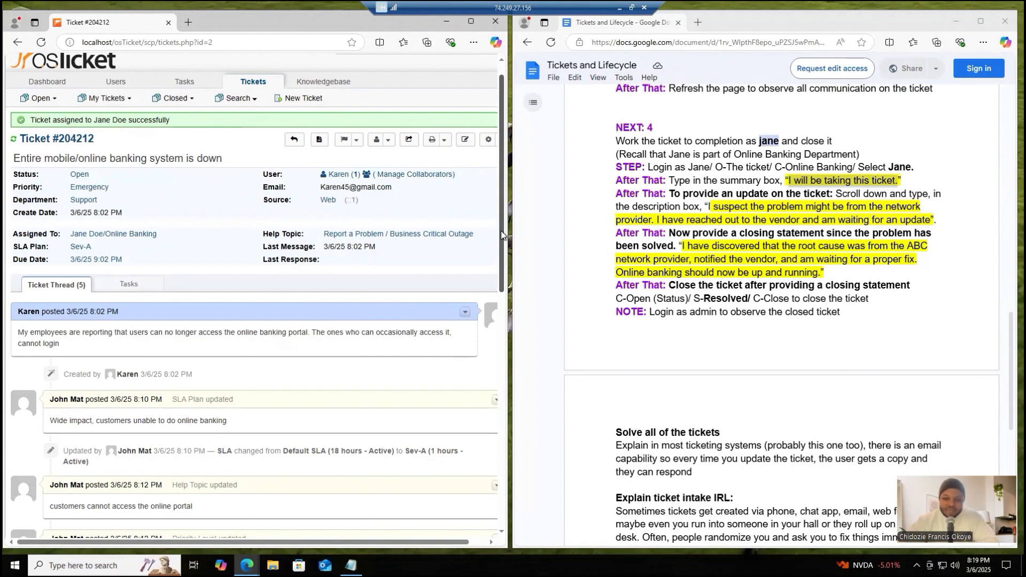
pyautogui.moveTo(502, 233); pyautogui.dragTo(502, 458)
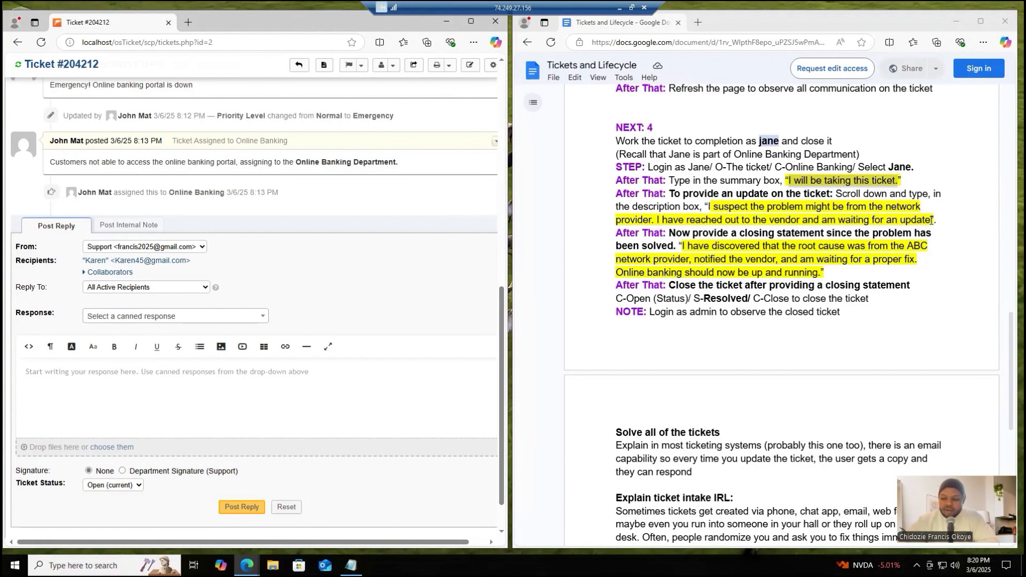
pyautogui.moveTo(932, 220); pyautogui.dragTo(709, 209)
pyautogui.hotkey('ctrl', 'c')
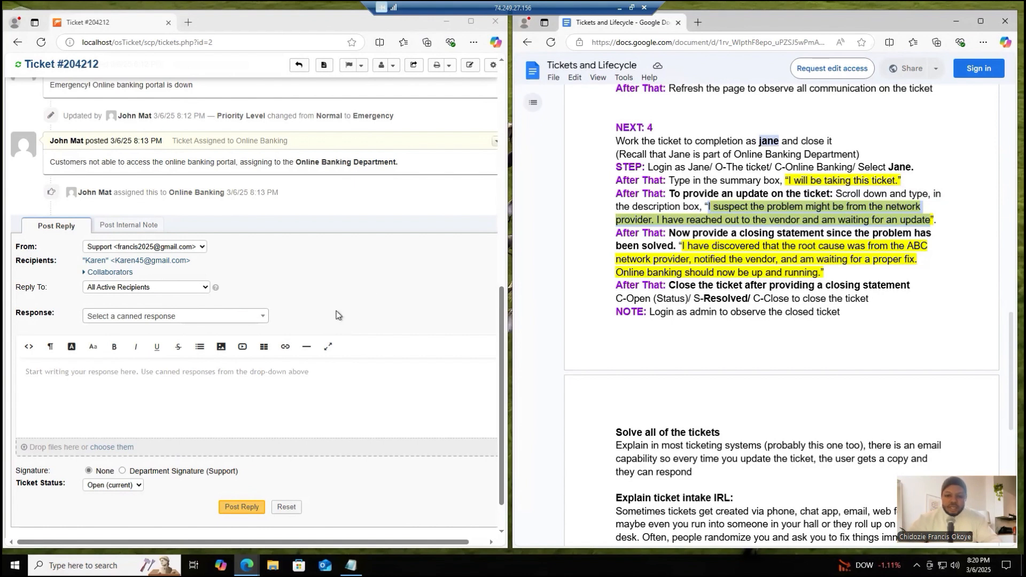
pyautogui.click(327, 382)
pyautogui.hotkey('ctrl', 'v')
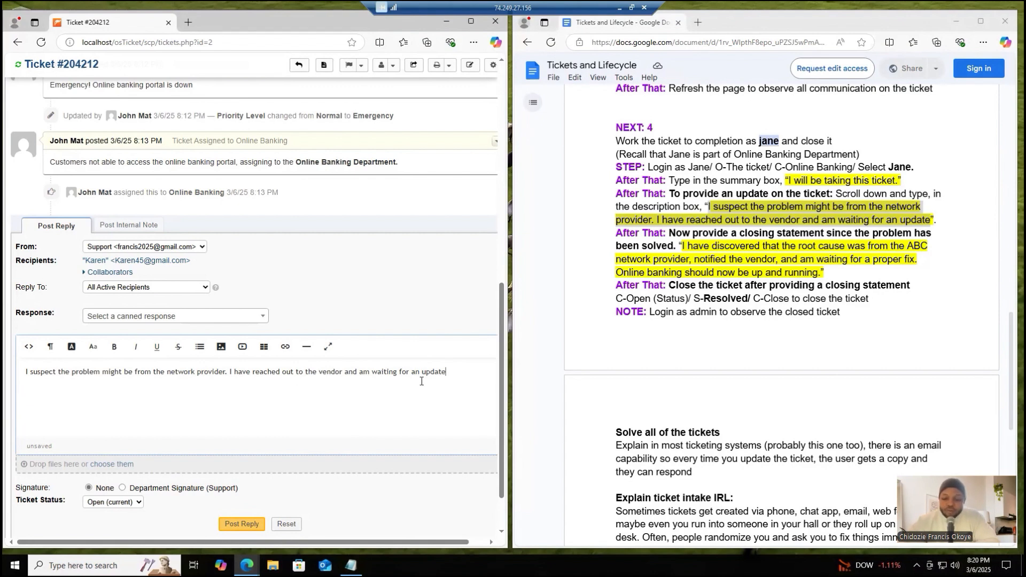
pyautogui.click(242, 524)
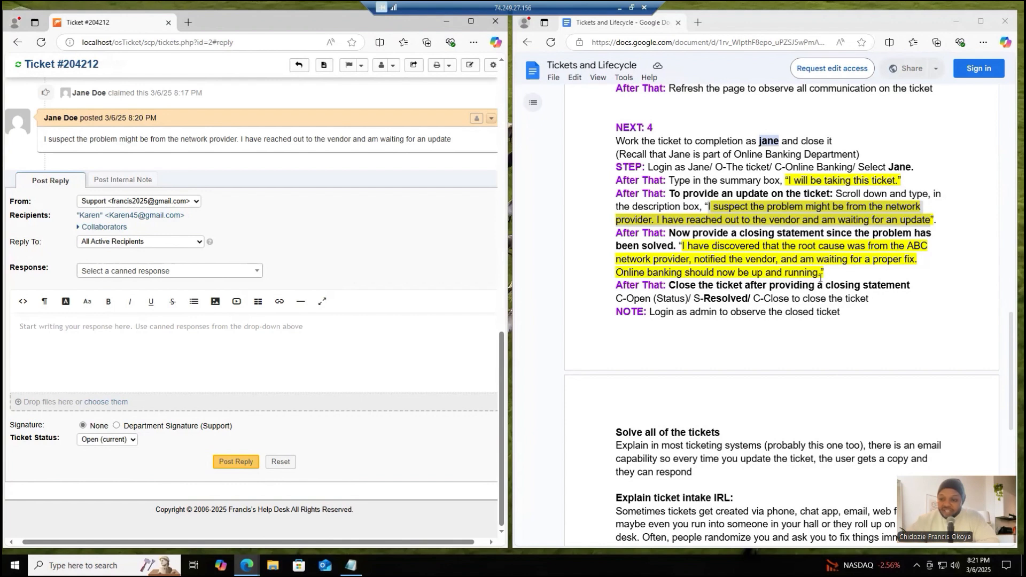
# - Post the checklist's closing statement, from "I have discovered that the root cause" to "up and running.", as a reply on the ticket
pyautogui.moveTo(821, 275); pyautogui.dragTo(684, 248)
pyautogui.hotkey('ctrl', 'c')
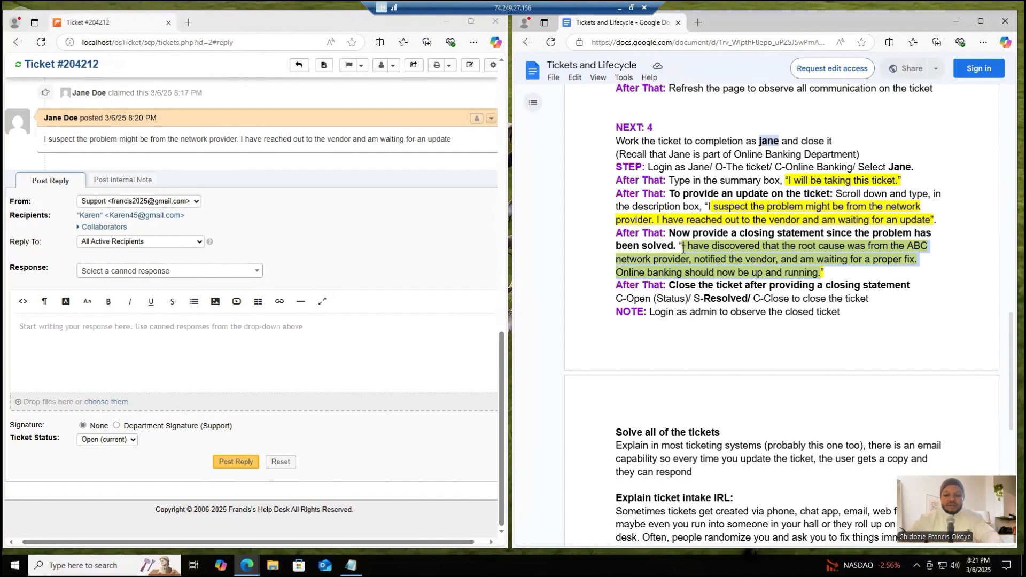
pyautogui.click(282, 365)
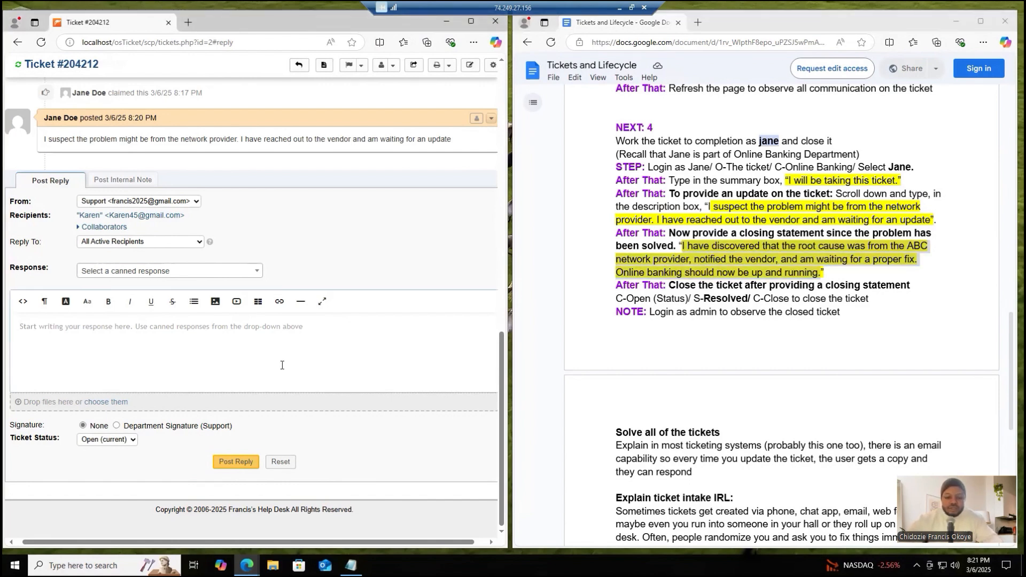
pyautogui.hotkey('ctrl', 'v')
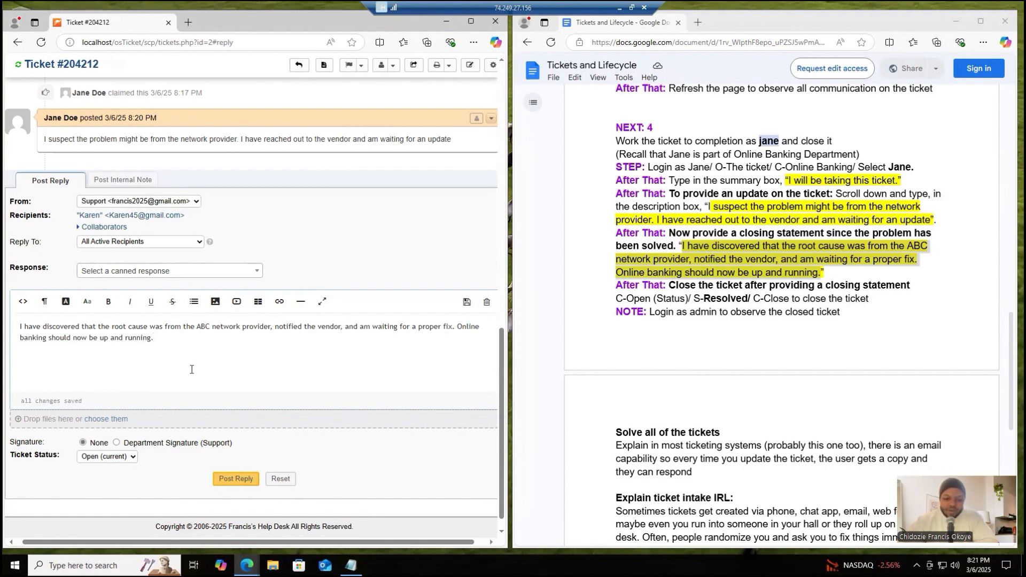
pyautogui.click(237, 481)
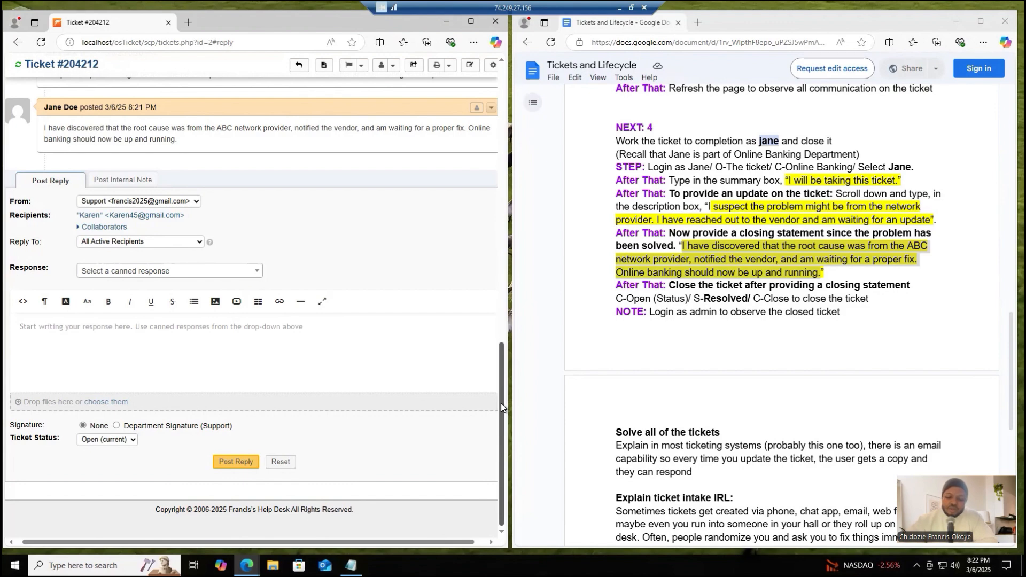
# - Close the ticket with status Resolved, giving the checklist's closing statement as the reason for the status change
pyautogui.moveTo(497, 361); pyautogui.dragTo(494, 141)
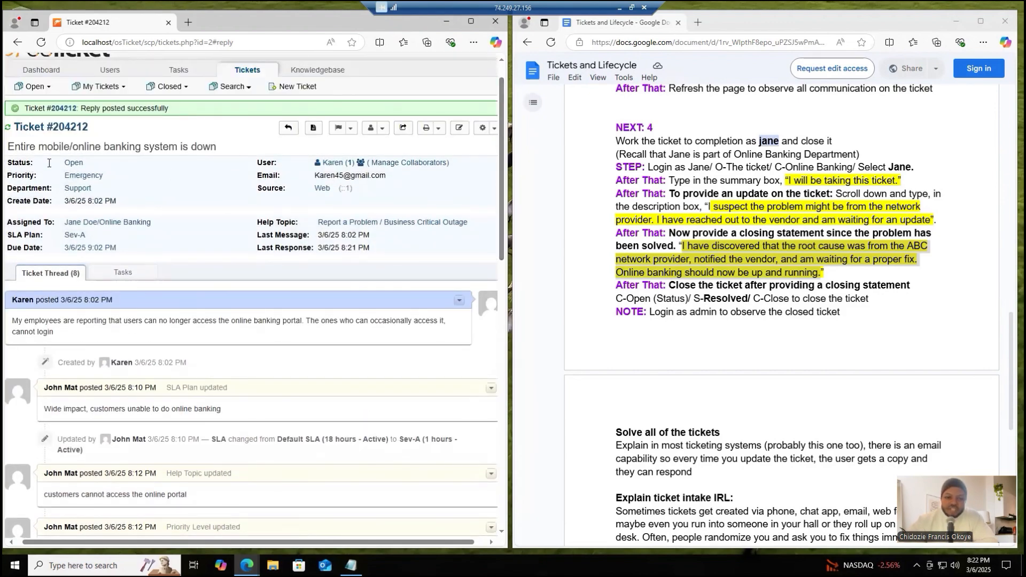
pyautogui.click(70, 167)
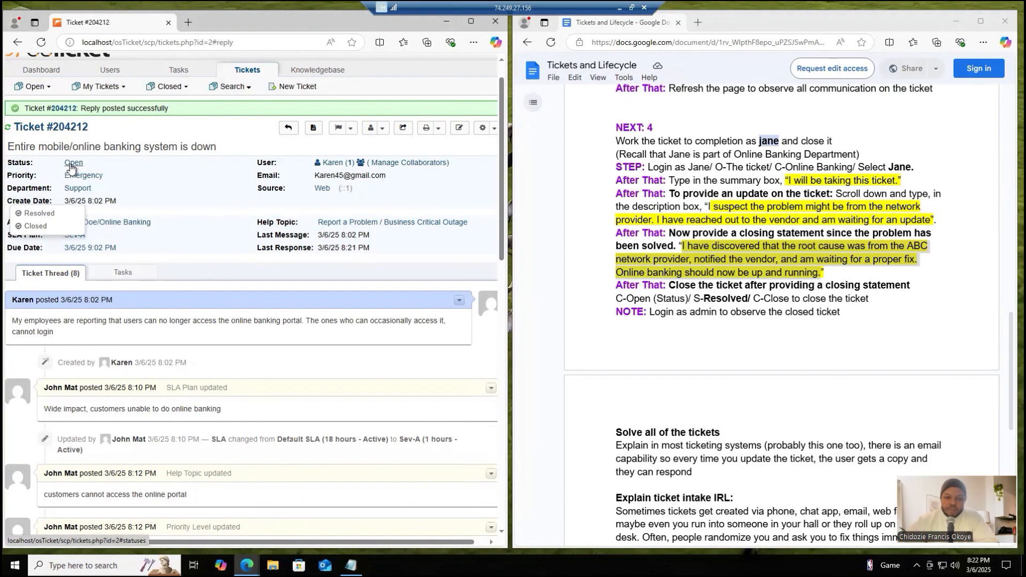
pyautogui.click(49, 214)
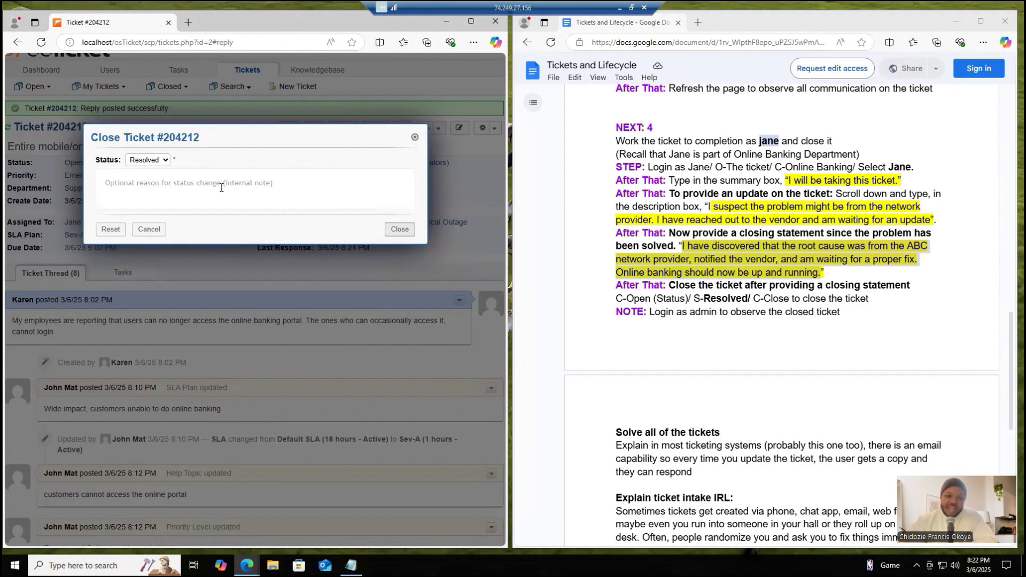
pyautogui.click(222, 188)
pyautogui.hotkey('ctrl', 'v')
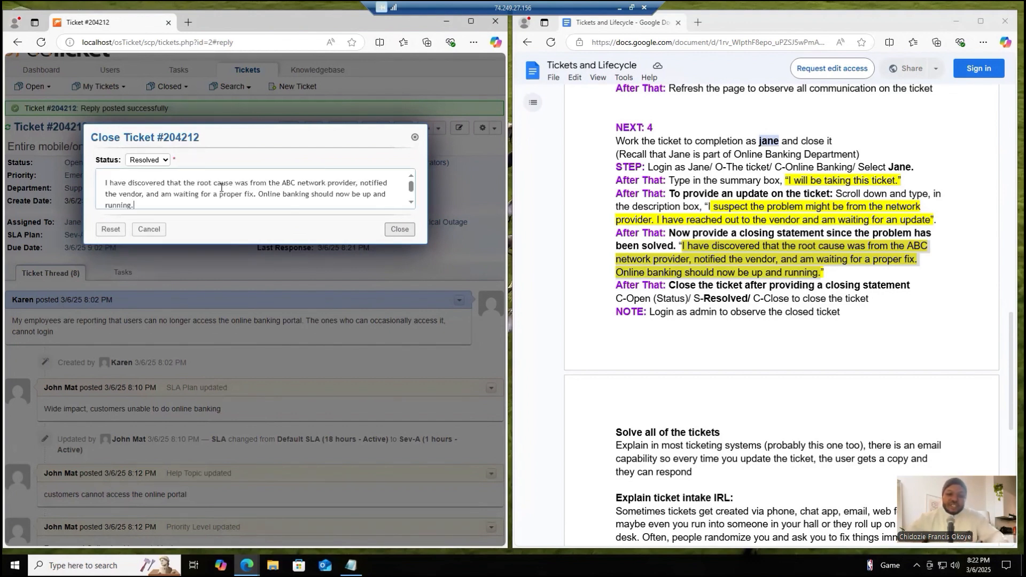
pyautogui.click(399, 229)
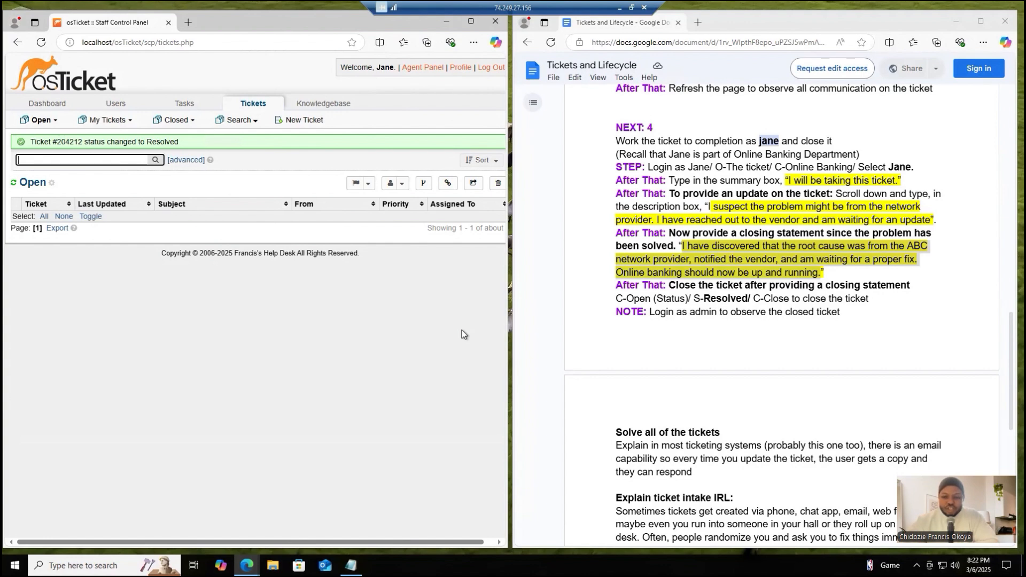
# - Log the Online Banking agent out and log in as adminuser with the saved username and account password
pyautogui.click(487, 70)
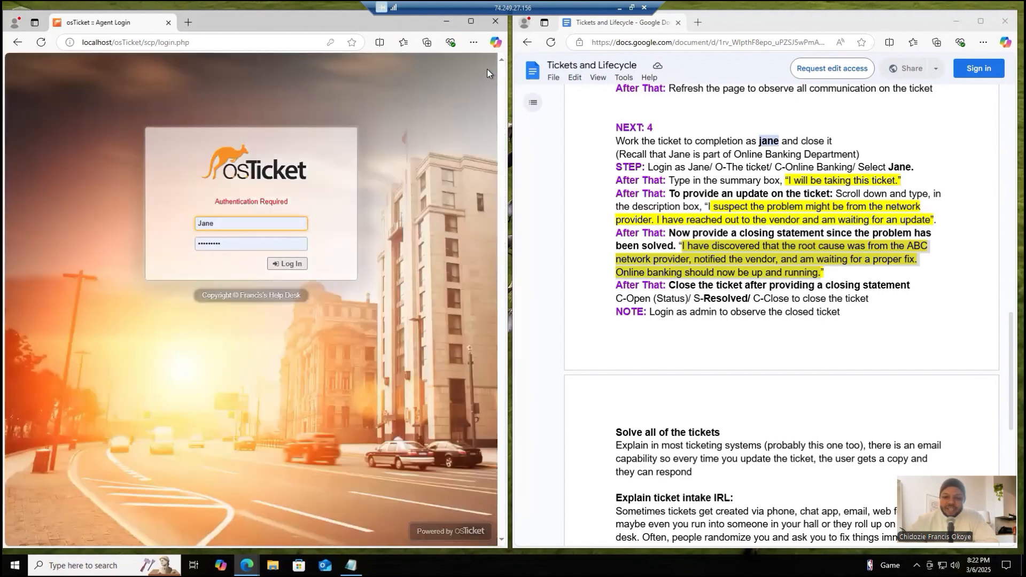
pyautogui.click(255, 223)
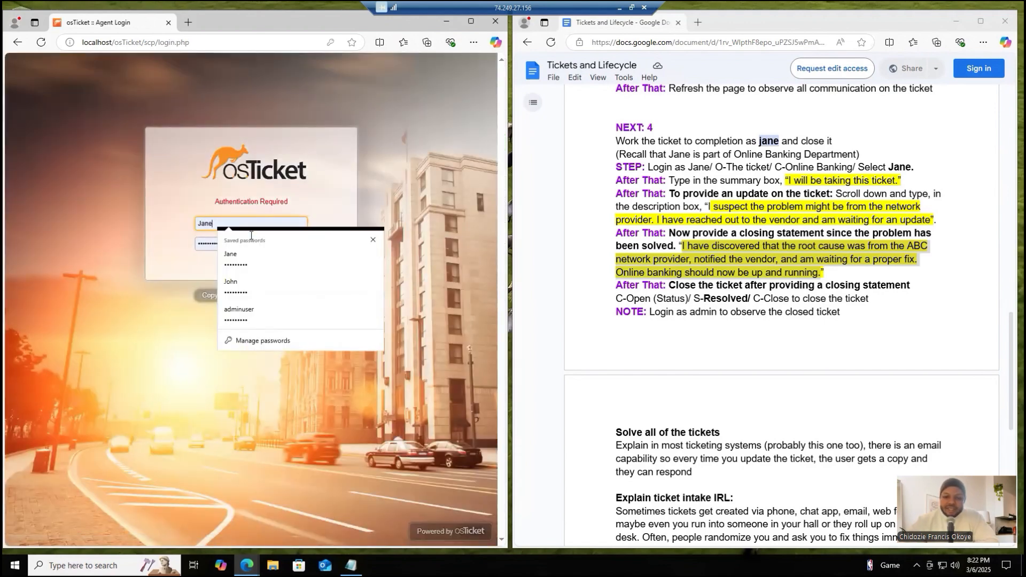
pyautogui.click(247, 320)
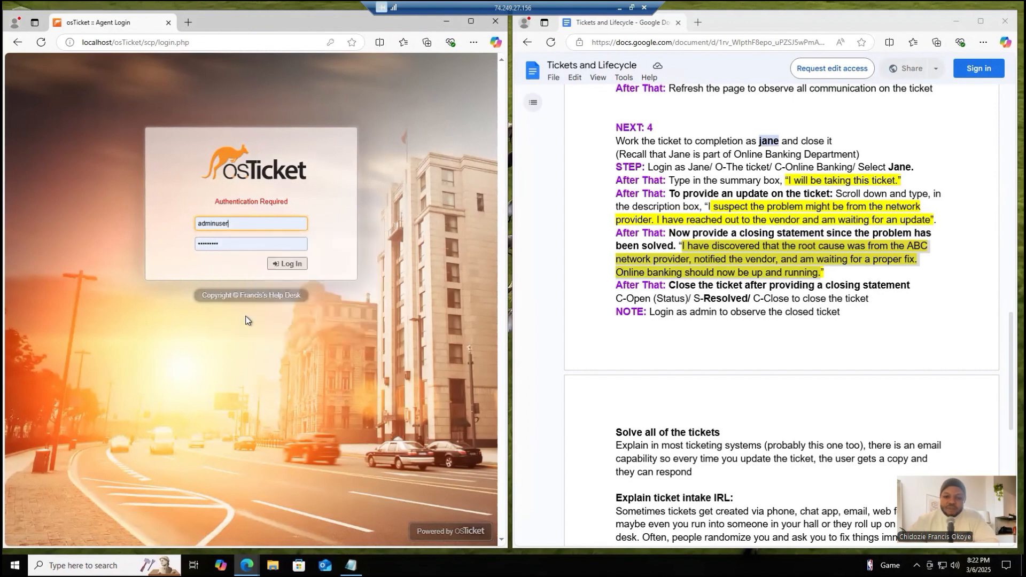
pyautogui.click(285, 265)
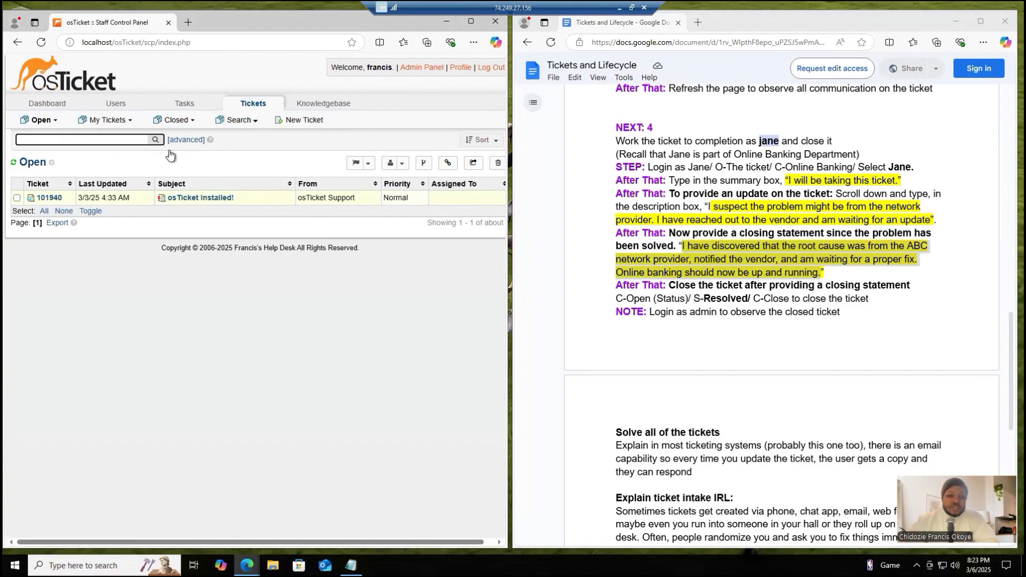
# - Open the banking outage ticket from today's closed tickets and review its properties and full thread through the closing entry
pyautogui.moveTo(194, 126)
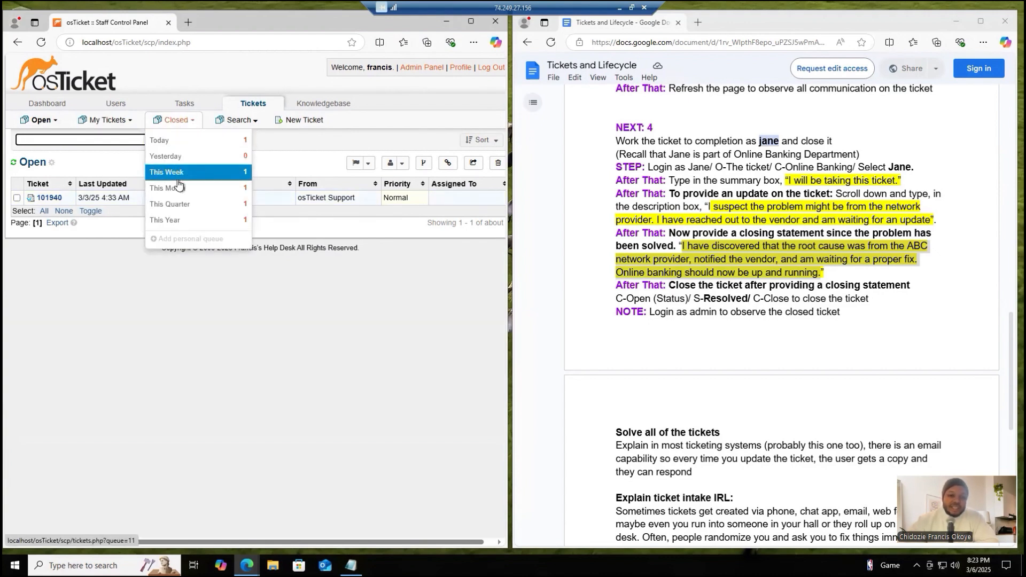
pyautogui.click(179, 142)
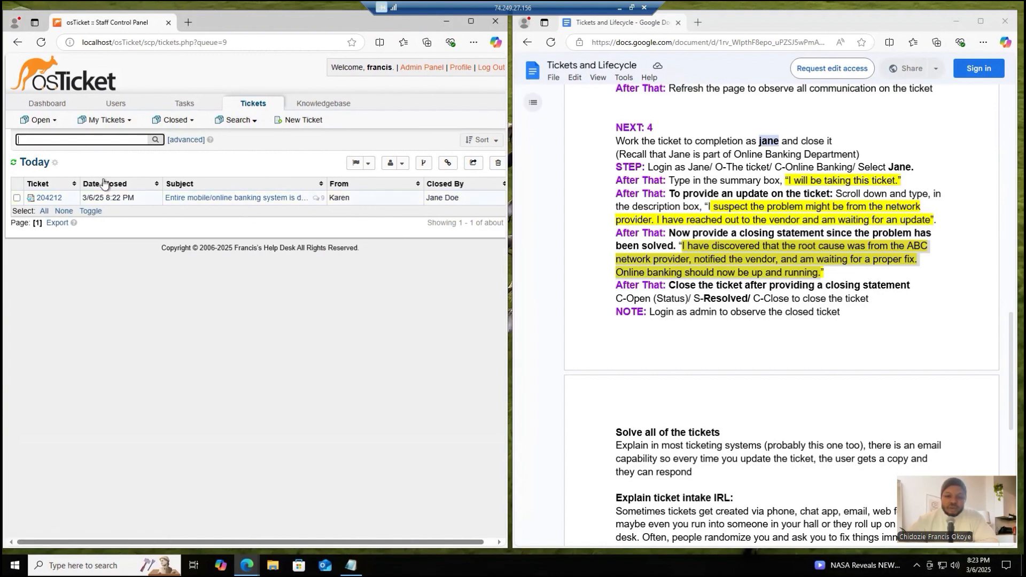
pyautogui.moveTo(48, 202)
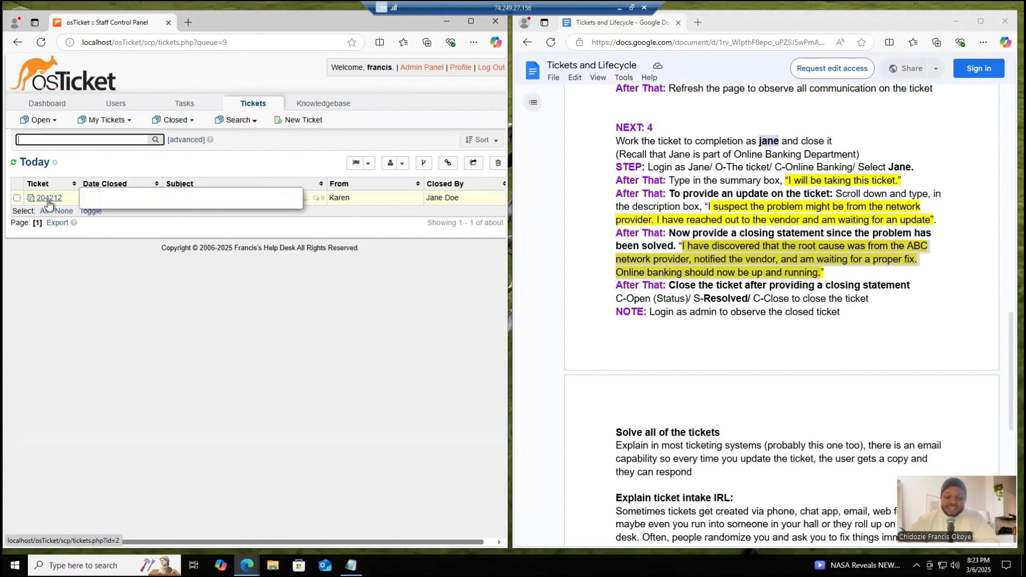
pyautogui.click(49, 199)
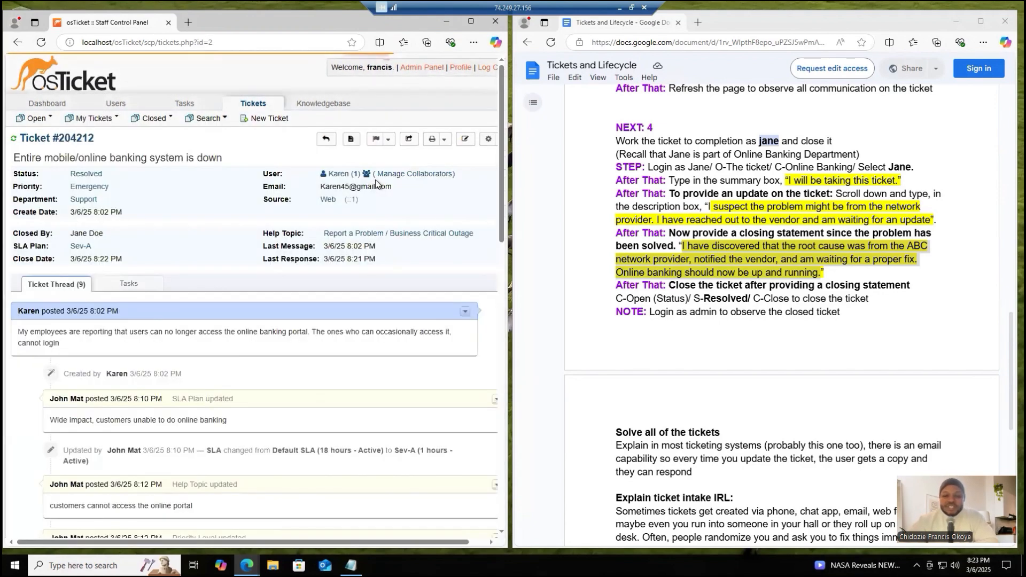
pyautogui.scroll(-2, 375, 184)
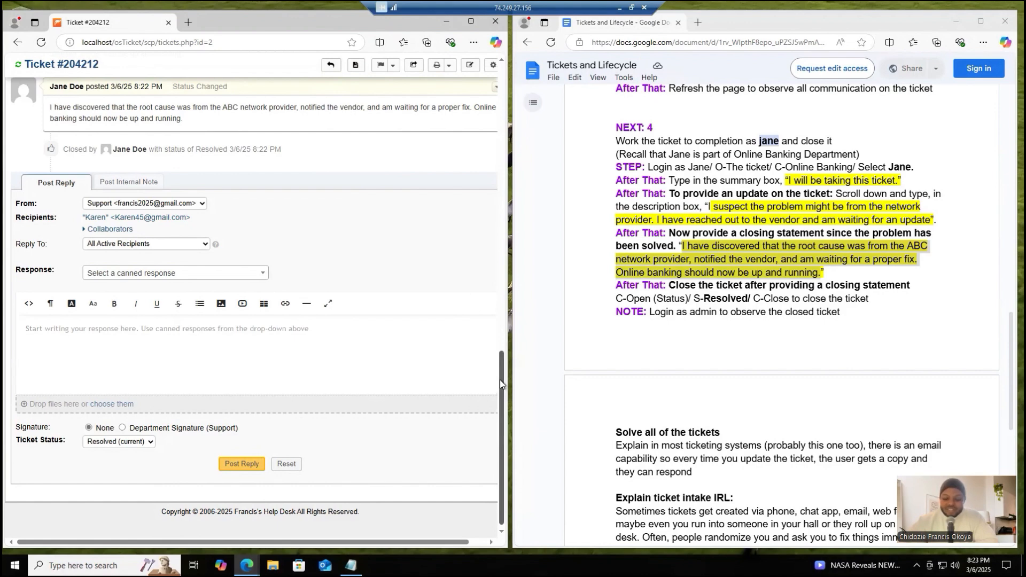
pyautogui.moveTo(500, 382); pyautogui.dragTo(481, 116)
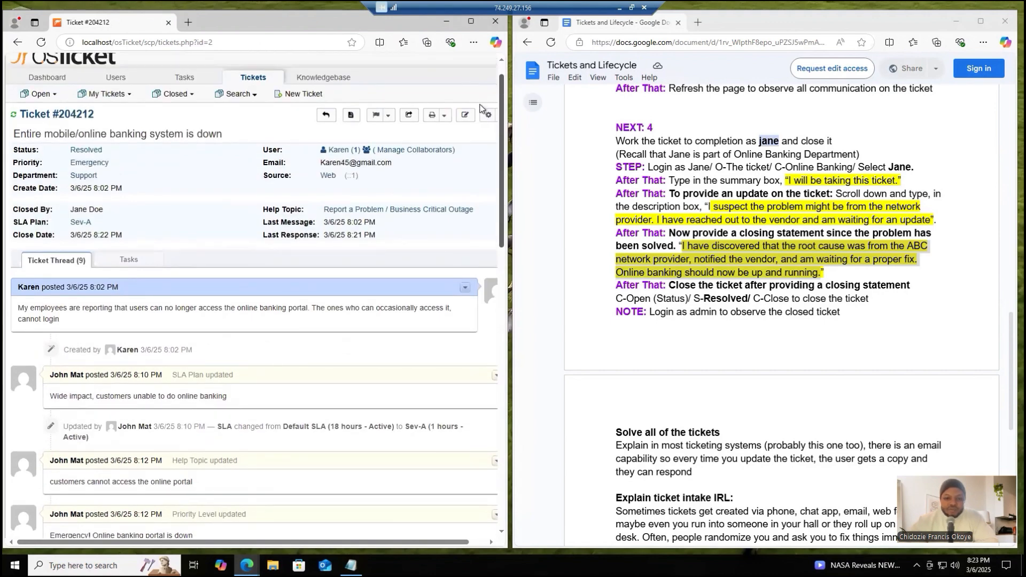
pyautogui.scroll(-3, 483, 116)
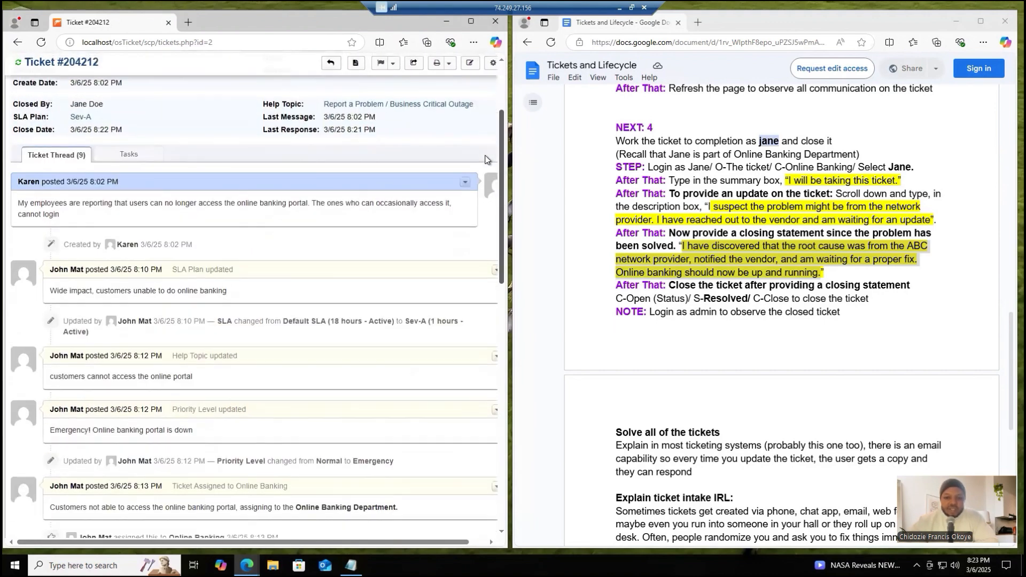
pyautogui.scroll(-1, 486, 172)
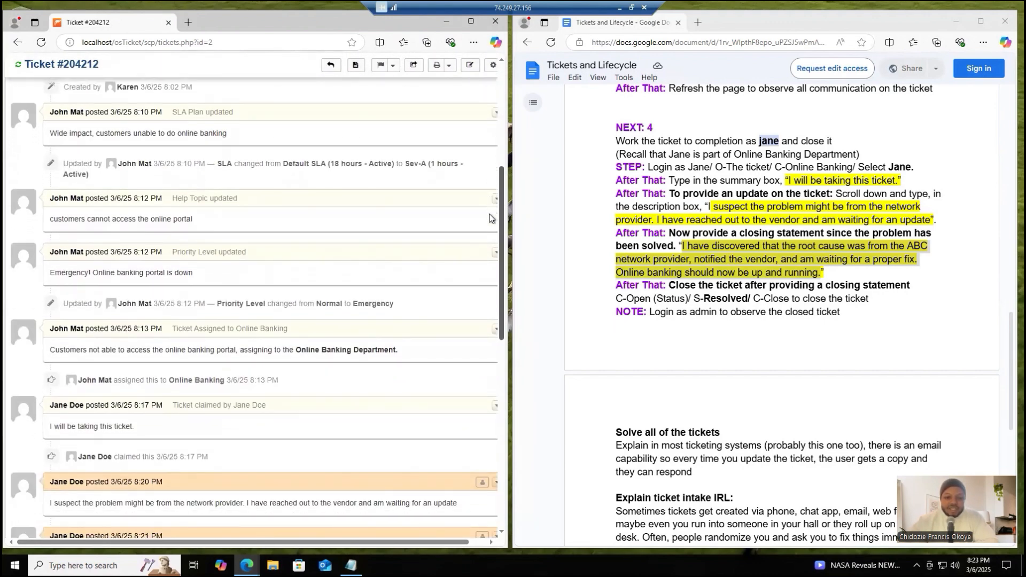
pyautogui.scroll(-5, 493, 216)
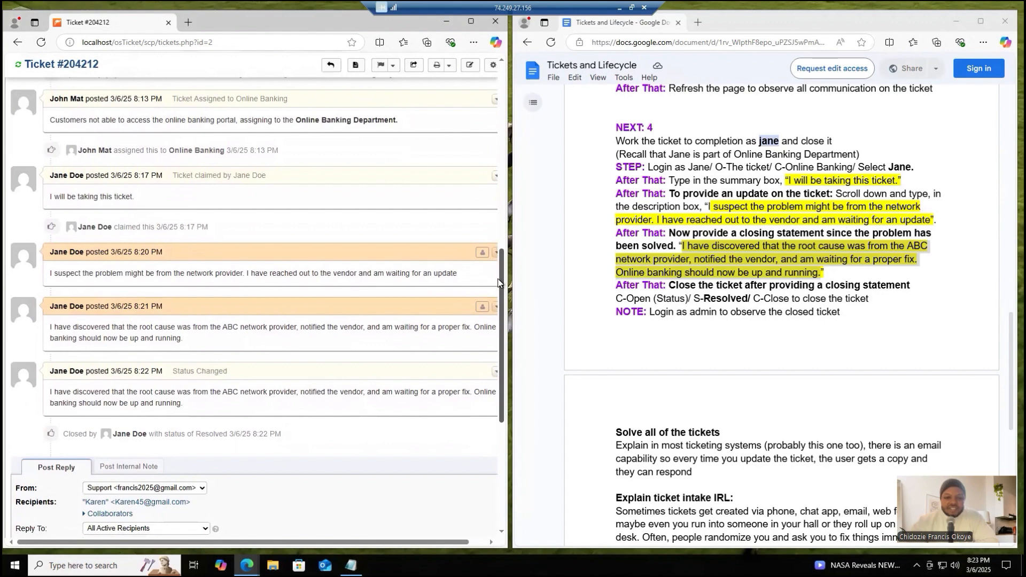
pyautogui.moveTo(499, 282); pyautogui.dragTo(484, 94)
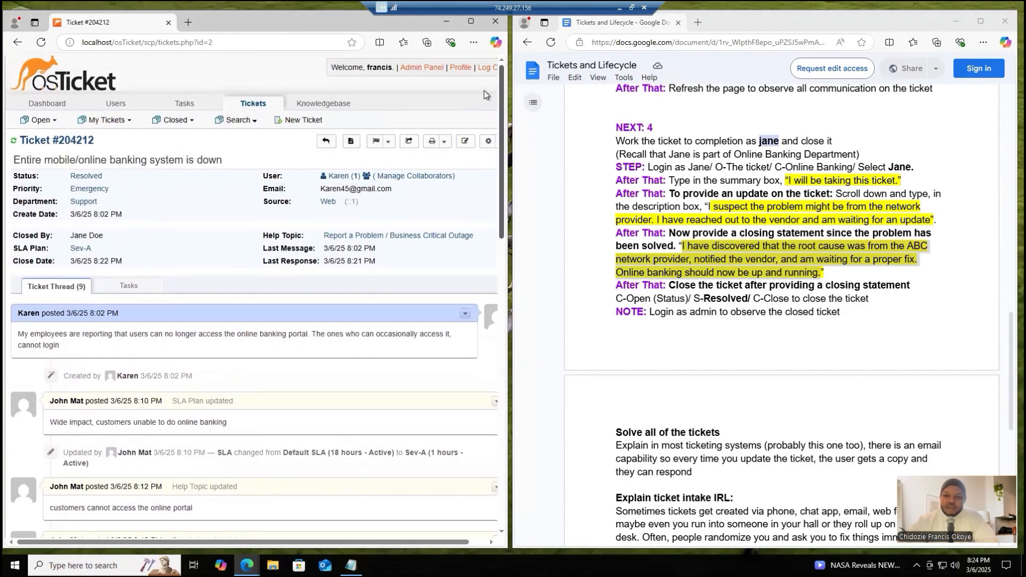